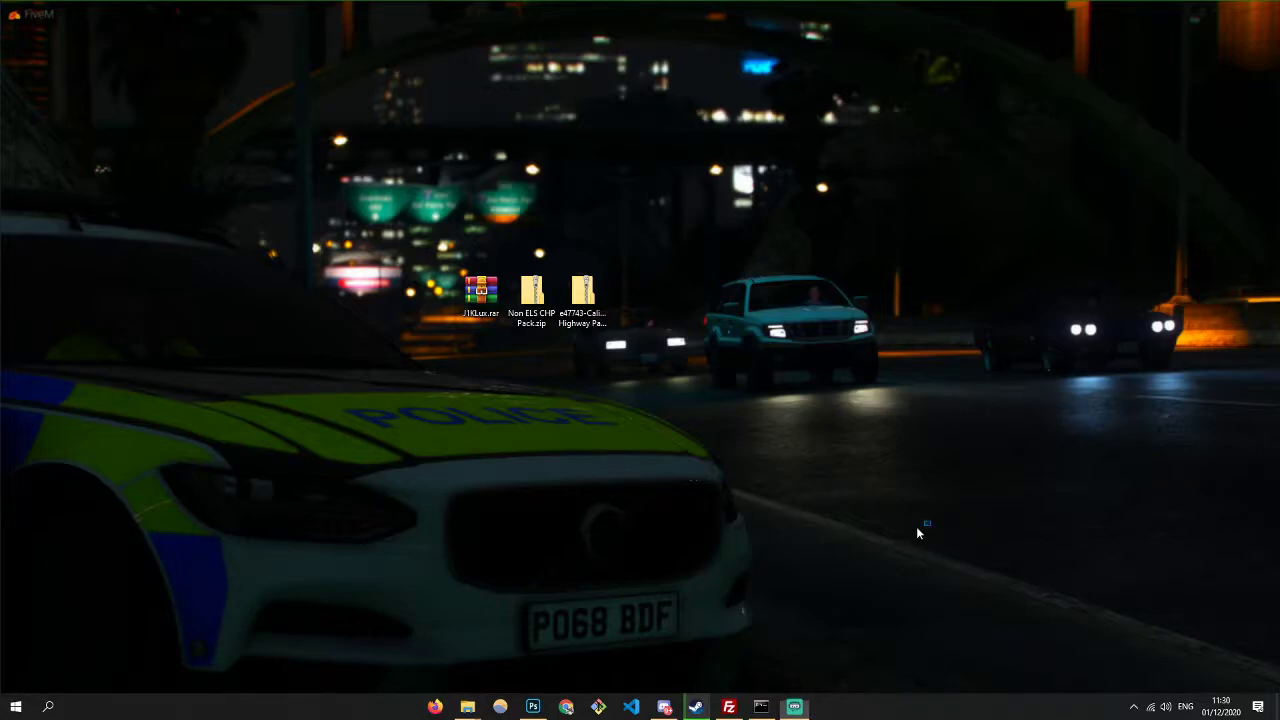
- Open the FiveM 'Setting up a server' guide in Chrome and snap it to the right half
key("Escape")
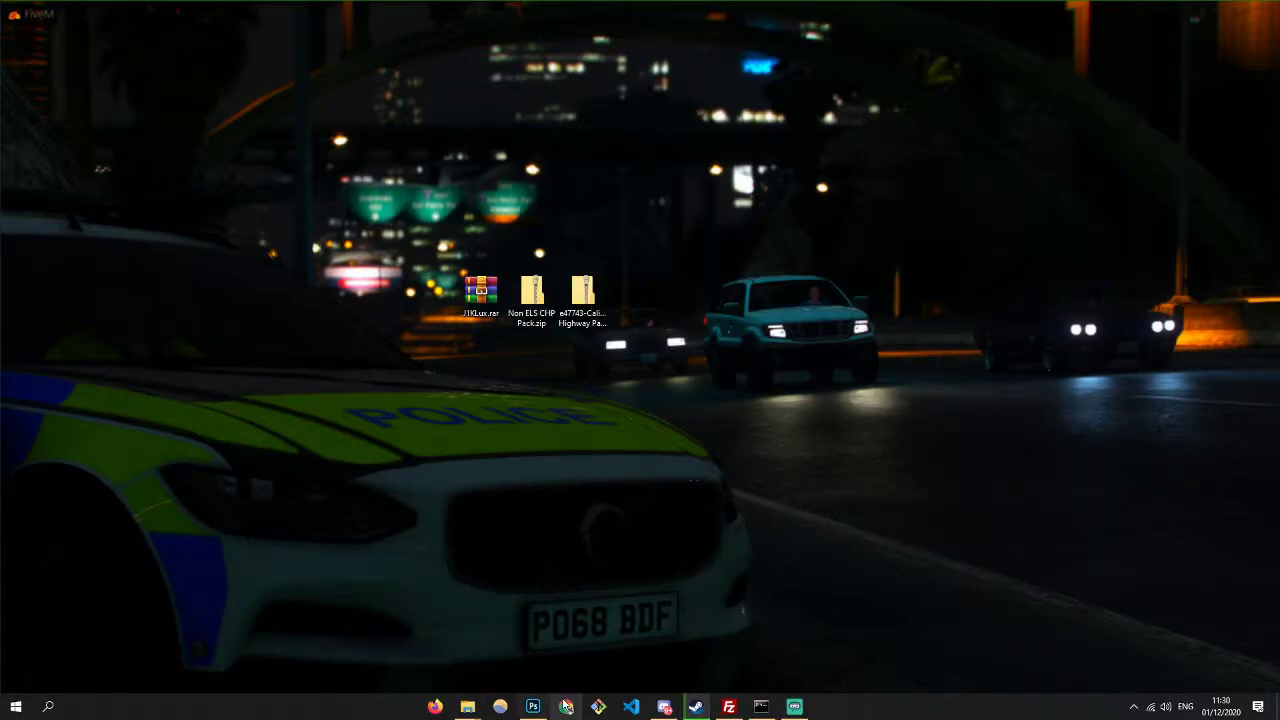
left_click(566, 707)
left_click(448, 56)
left_click_drag(531, 15, 982, 35)
left_click_drag(593, 371, 530, 285)
- Open the cfx-server-data repository and the server build artifacts page in new tabs
scroll(925, 503, "down", 1)
scroll(925, 503, "down", 3)
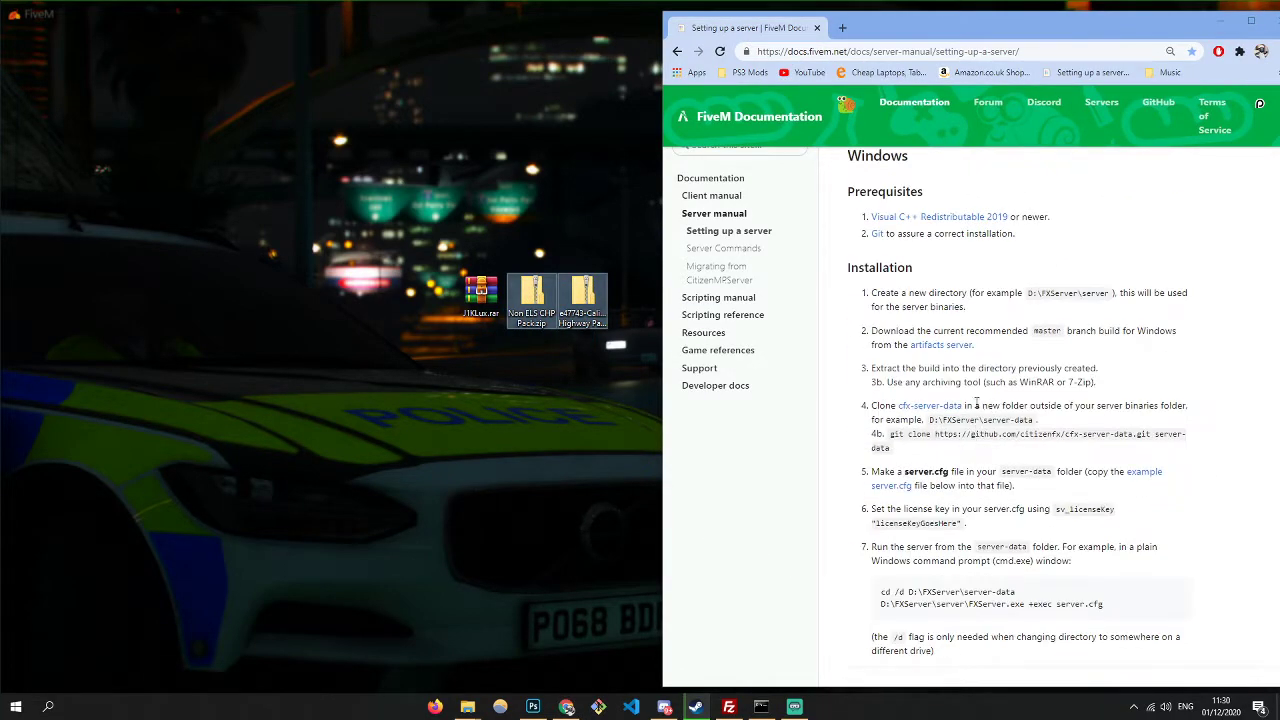
left_click(880, 51)
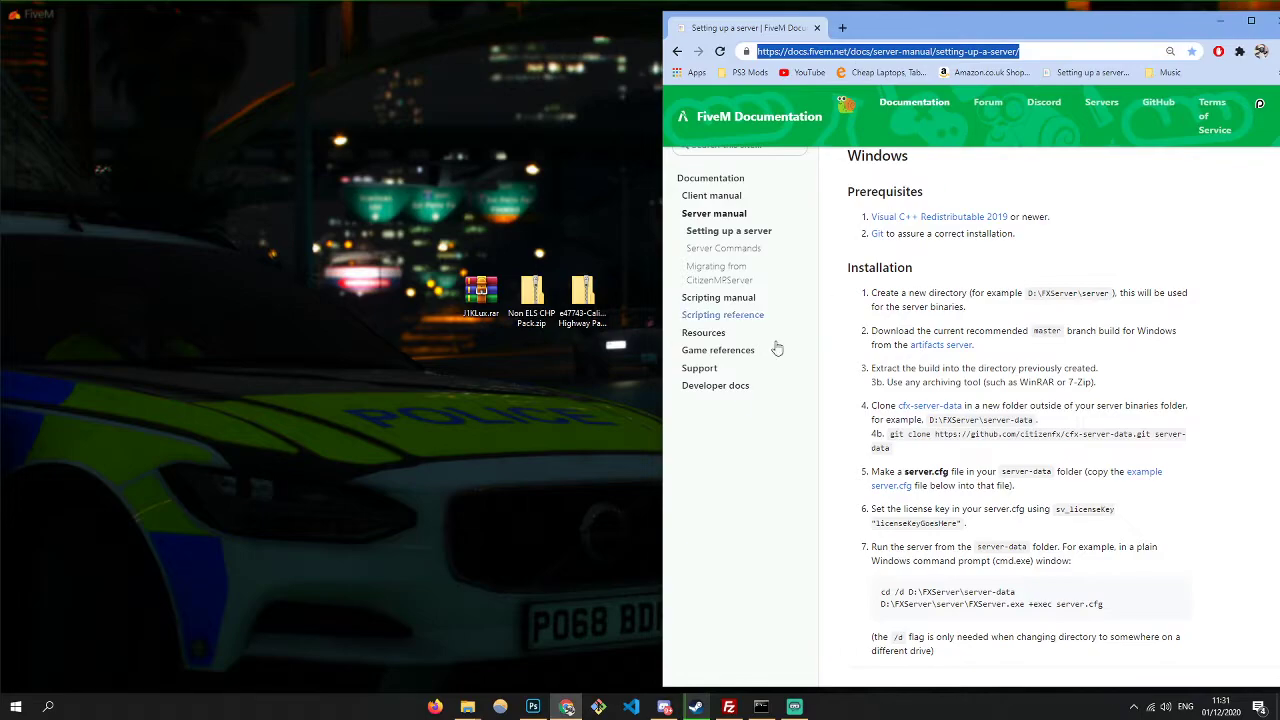
middle_click(948, 410)
middle_click(945, 350)
left_click(928, 28)
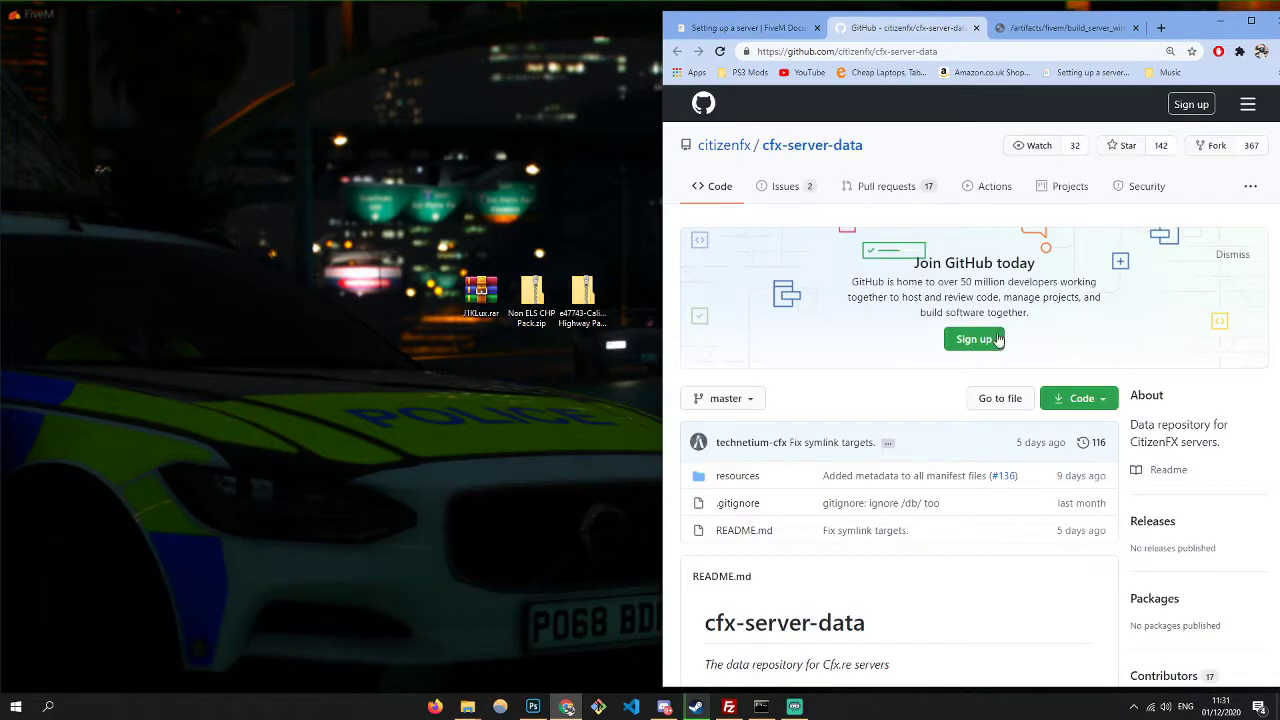
- Download the cfx-server-data repository ZIP and the LATEST RECOMMENDED Windows server build
left_click(1075, 398)
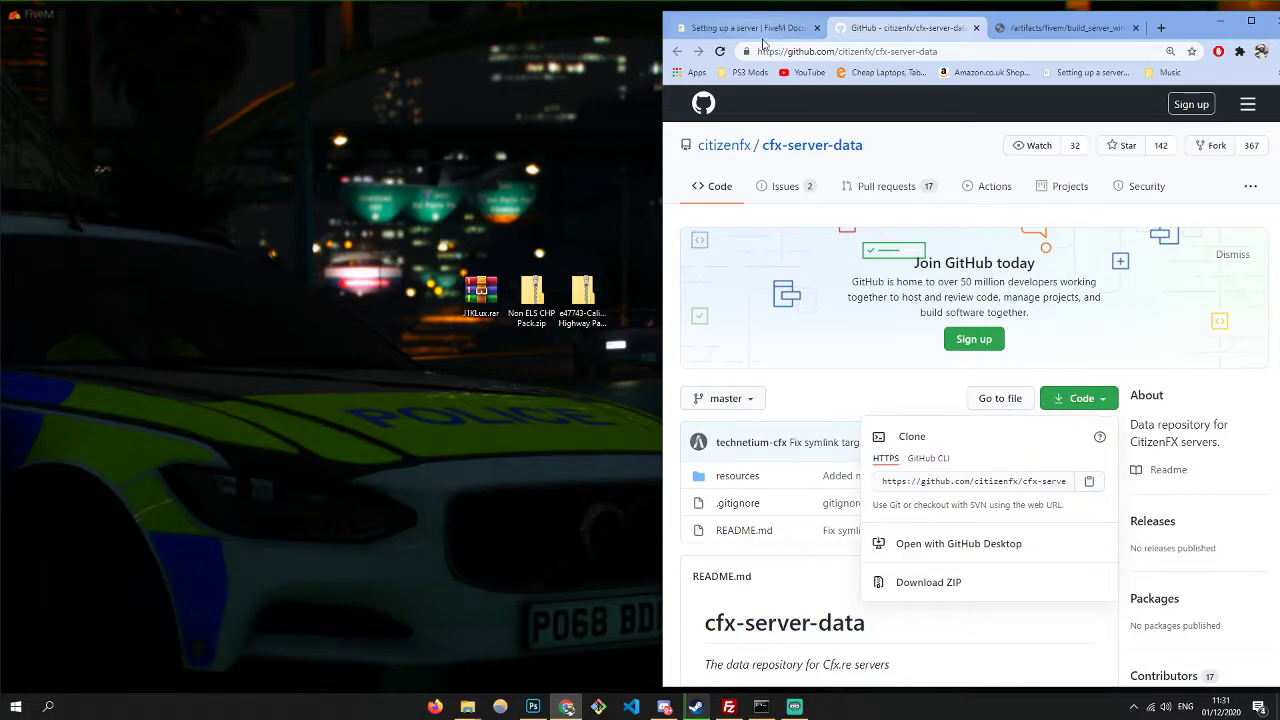
left_click(760, 28)
left_click_drag(905, 308, 1153, 367)
mouse_move(975, 405)
left_mouse_down()
mouse_move(1060, 410)
mouse_move(872, 405)
left_mouse_up()
left_click(905, 28)
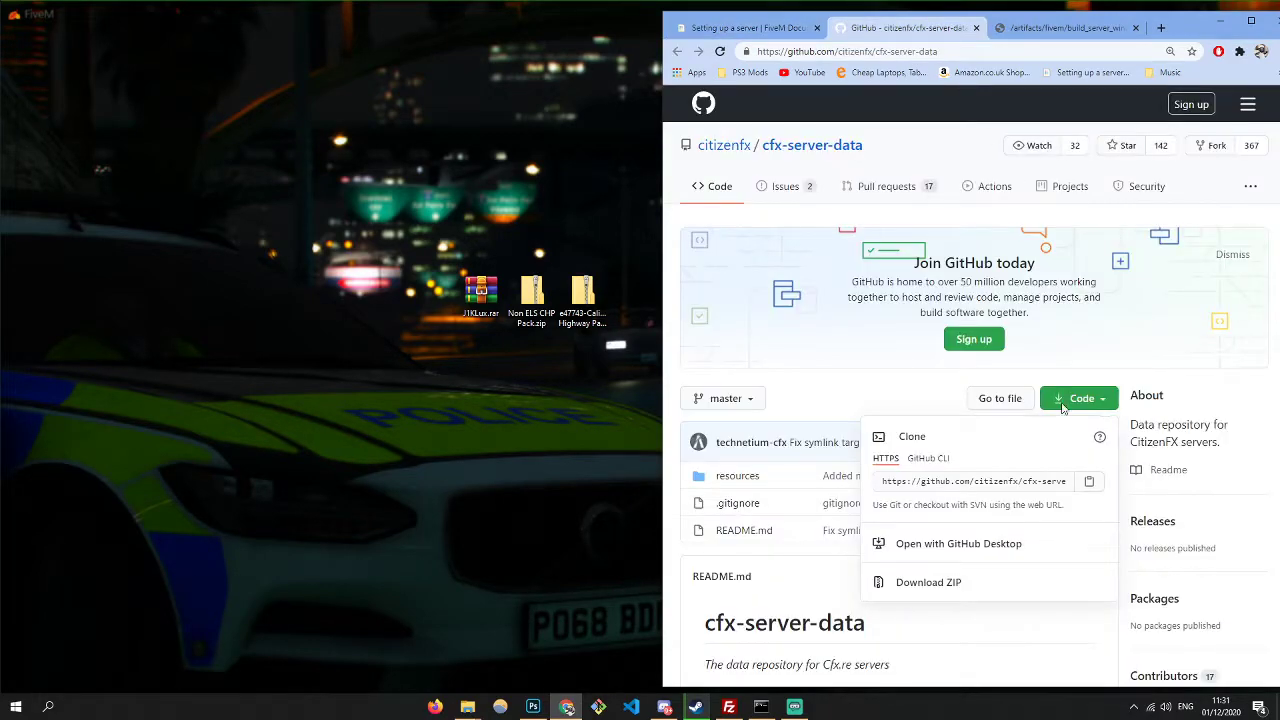
left_click(923, 583)
scroll(966, 420, "down", 3)
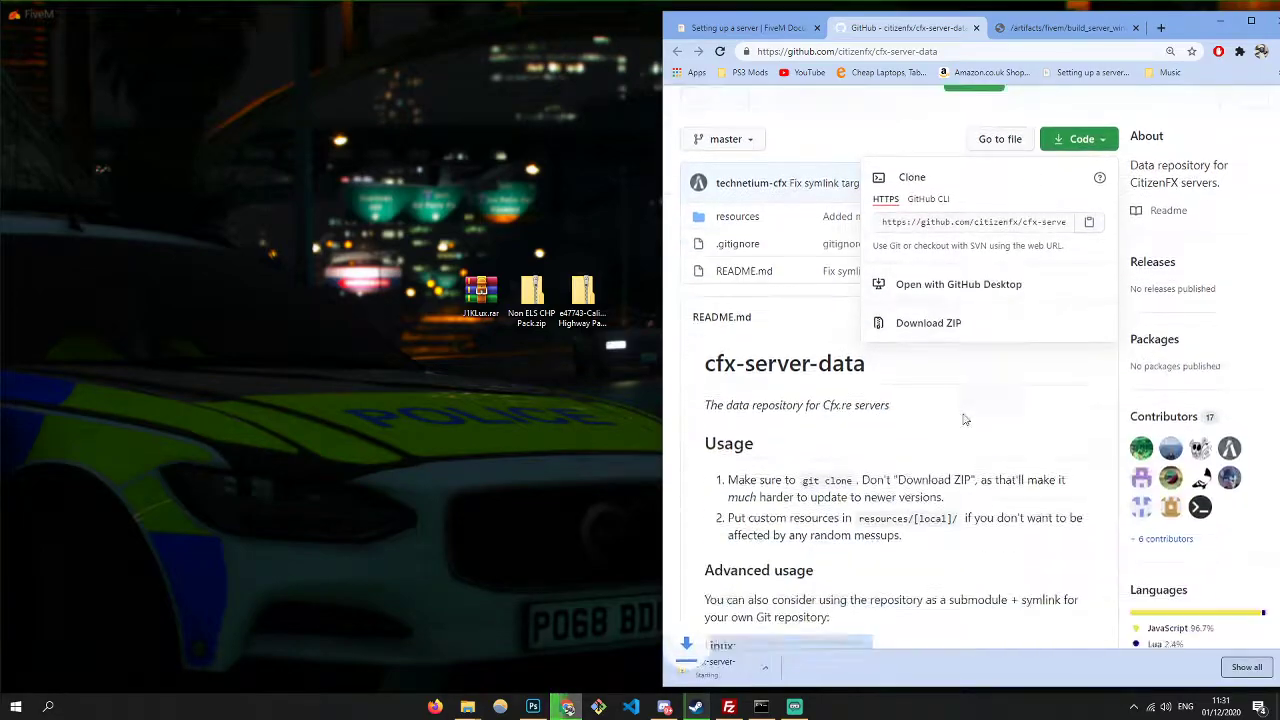
left_click(1050, 26)
left_click(848, 178)
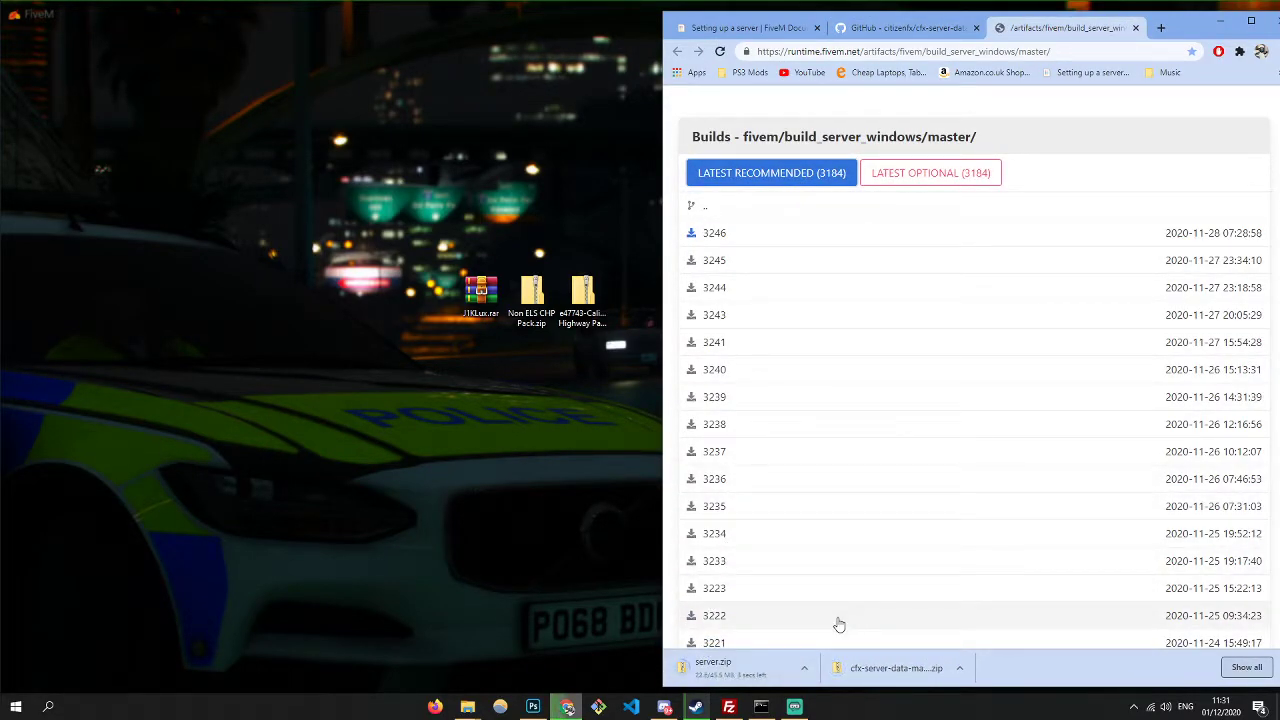
- Create a desktop folder named Tut and move both downloaded zips into it
right_click(288, 198)
mouse_move(400, 352)
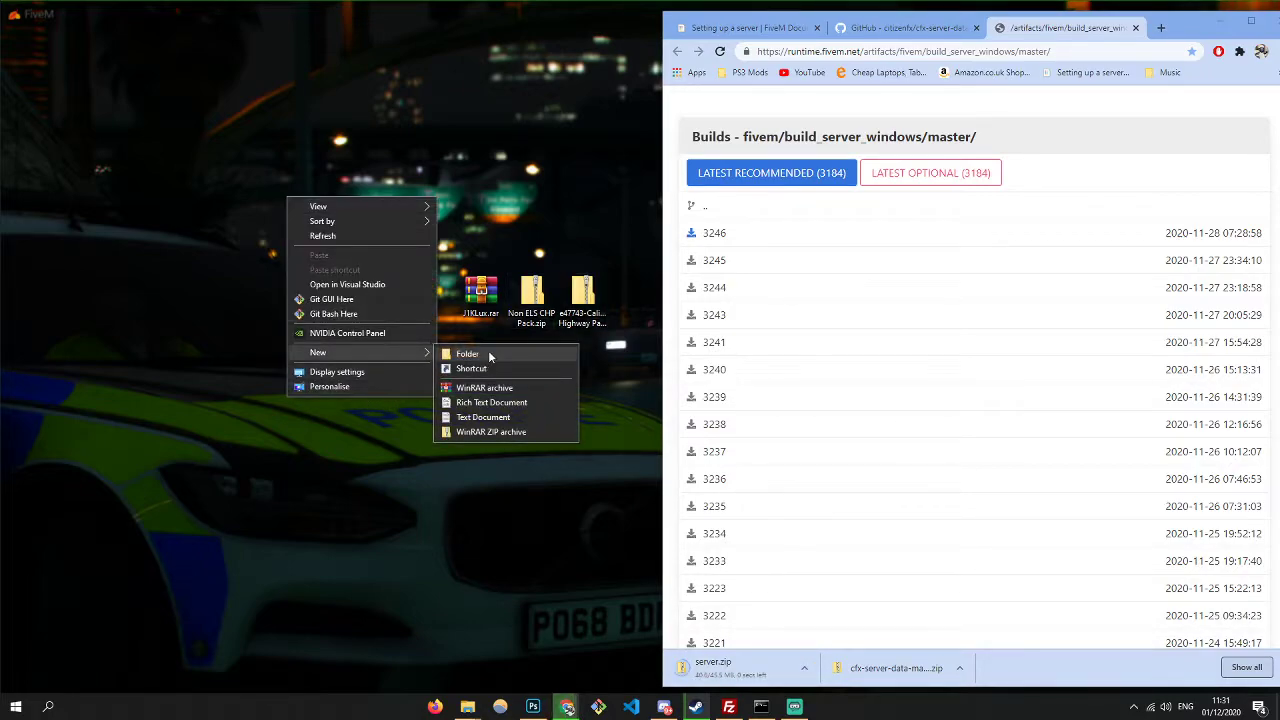
left_click(489, 355)
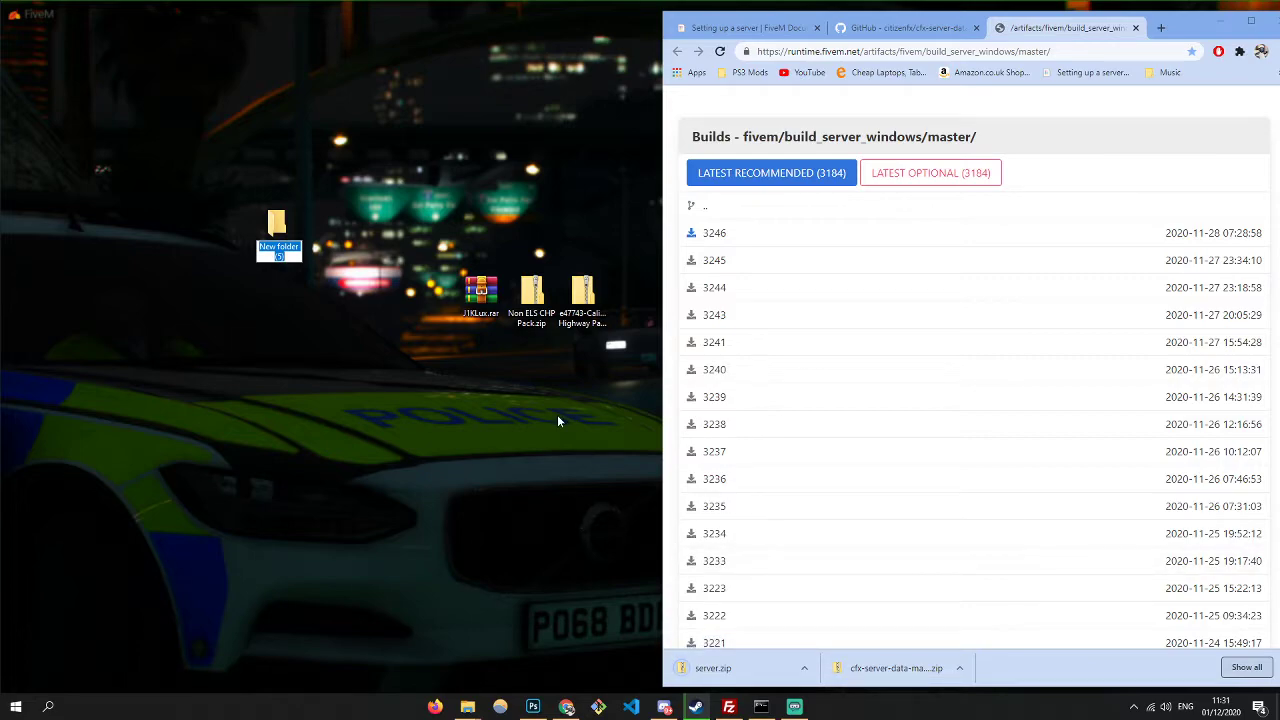
type("Tut")
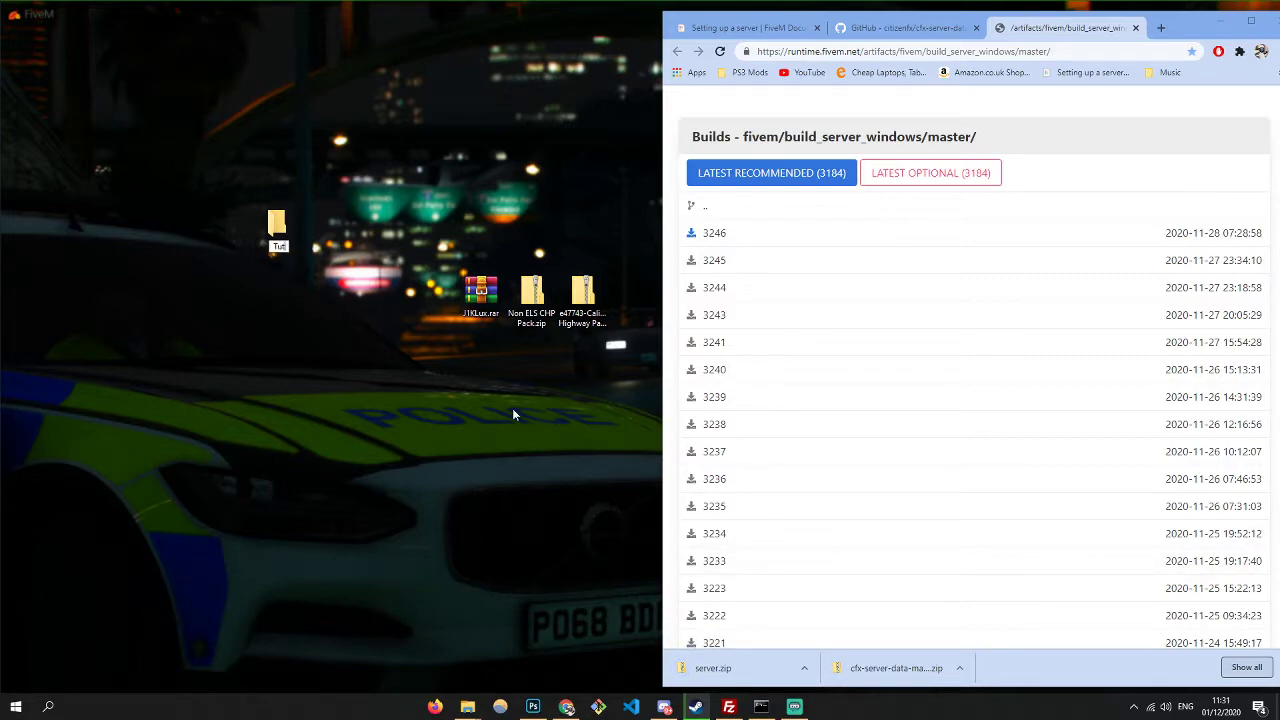
key("Return")
left_click_drag(912, 668, 272, 228)
left_click_drag(715, 668, 272, 237)
- Extract the cfx-server-data and server.zip archives inside the Tut folder
double_click(272, 237)
left_click_drag(458, 276, 448, 232)
right_click(445, 237)
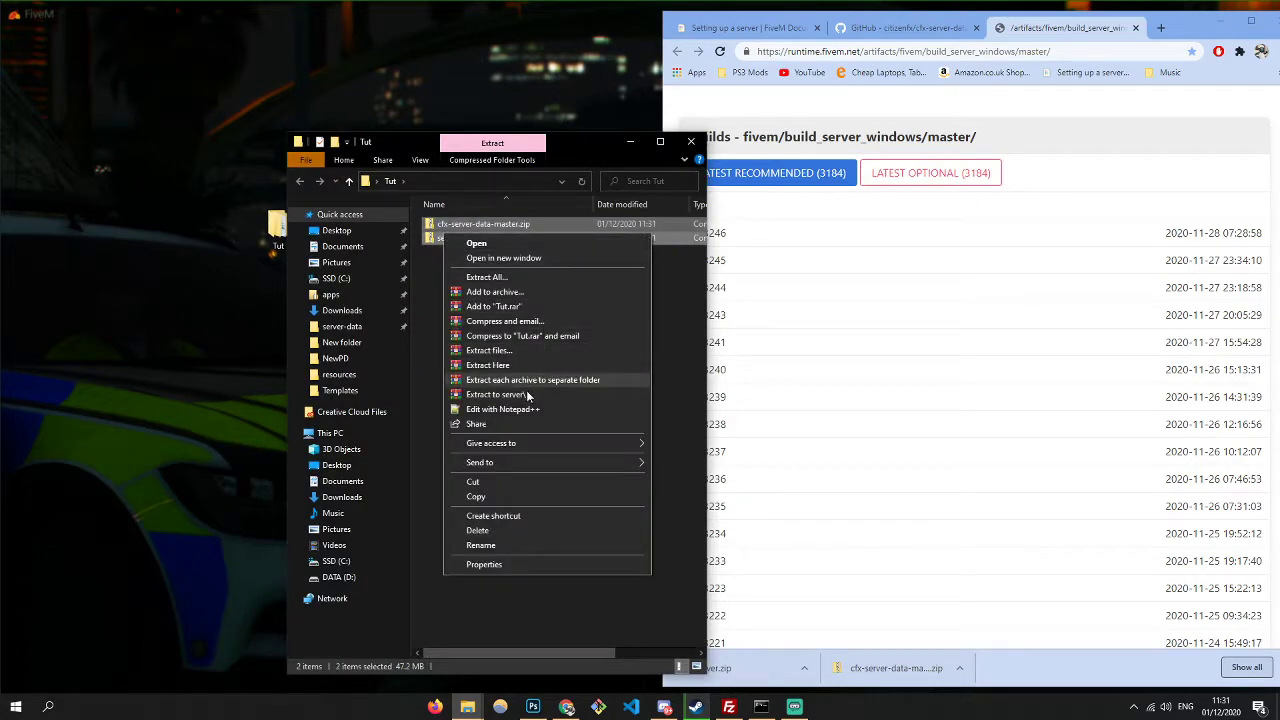
left_click(508, 366)
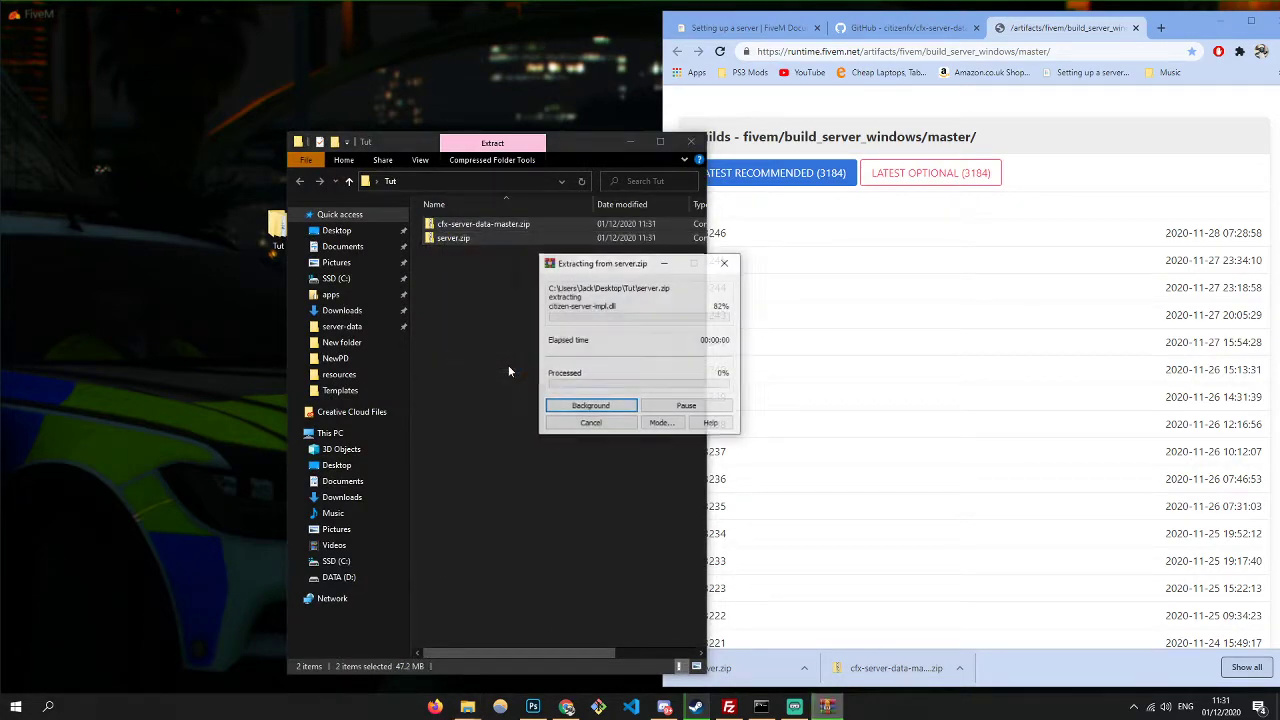
left_click_drag(622, 263, 677, 289)
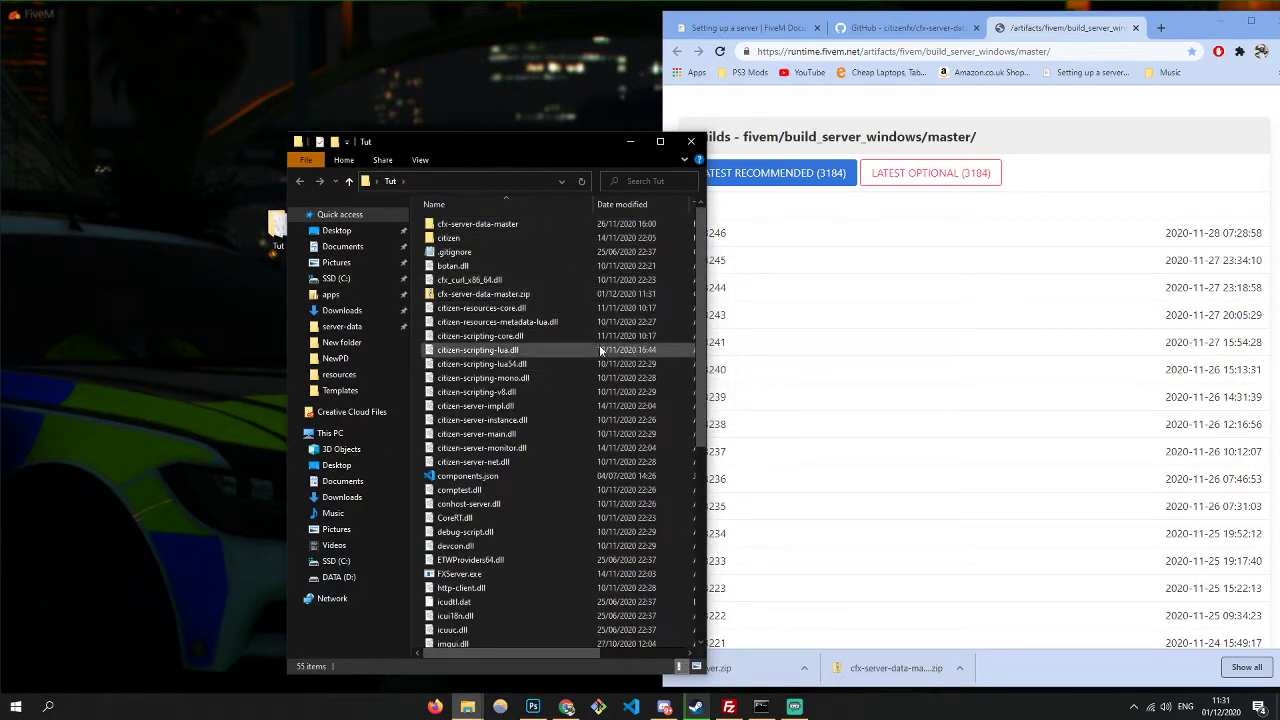
- Close the artifacts and GitHub tabs and move the Tut window to the top
middle_click(1027, 28)
left_click(976, 28)
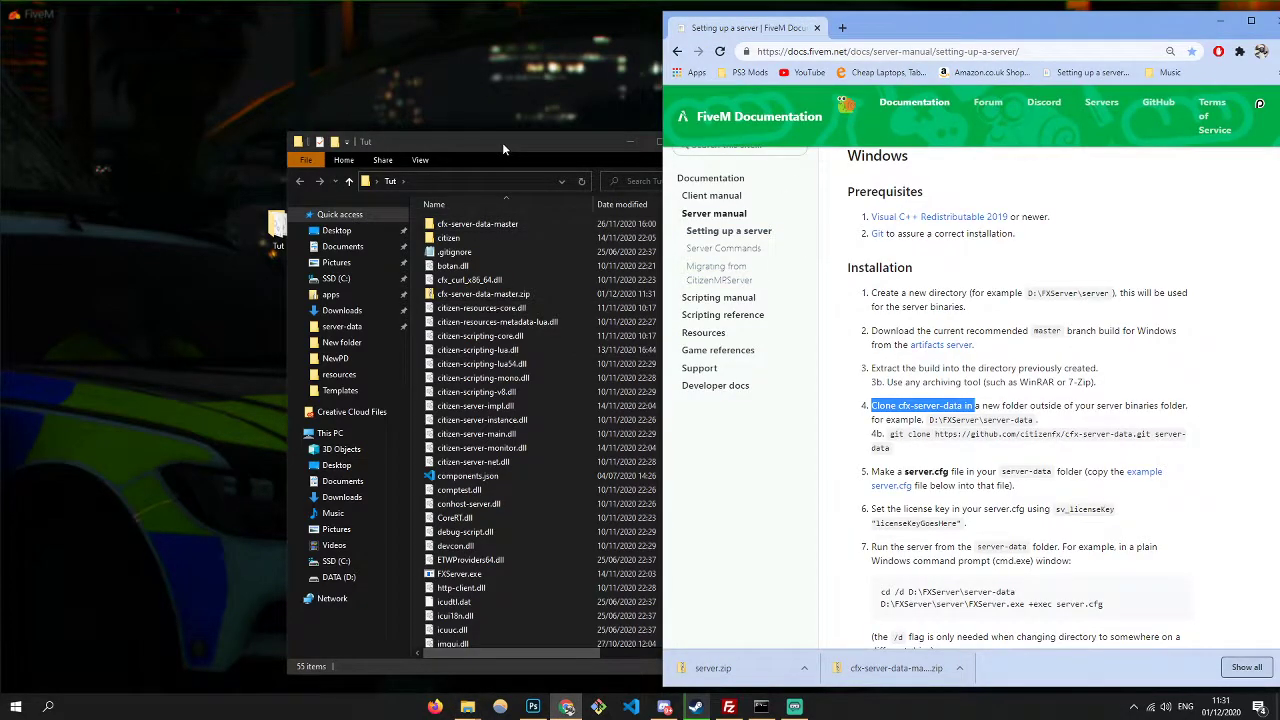
left_click_drag(502, 142, 425, 27)
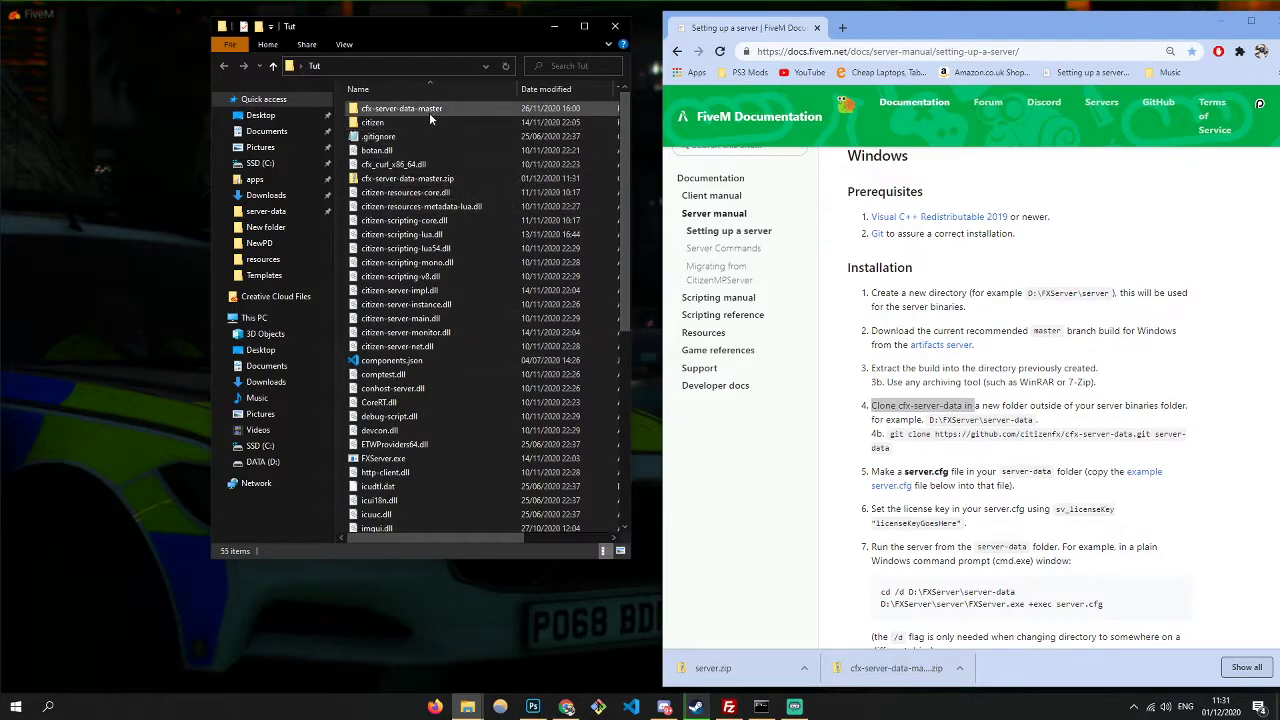
scroll(436, 365, "down", 5)
scroll(440, 360, "up", 5)
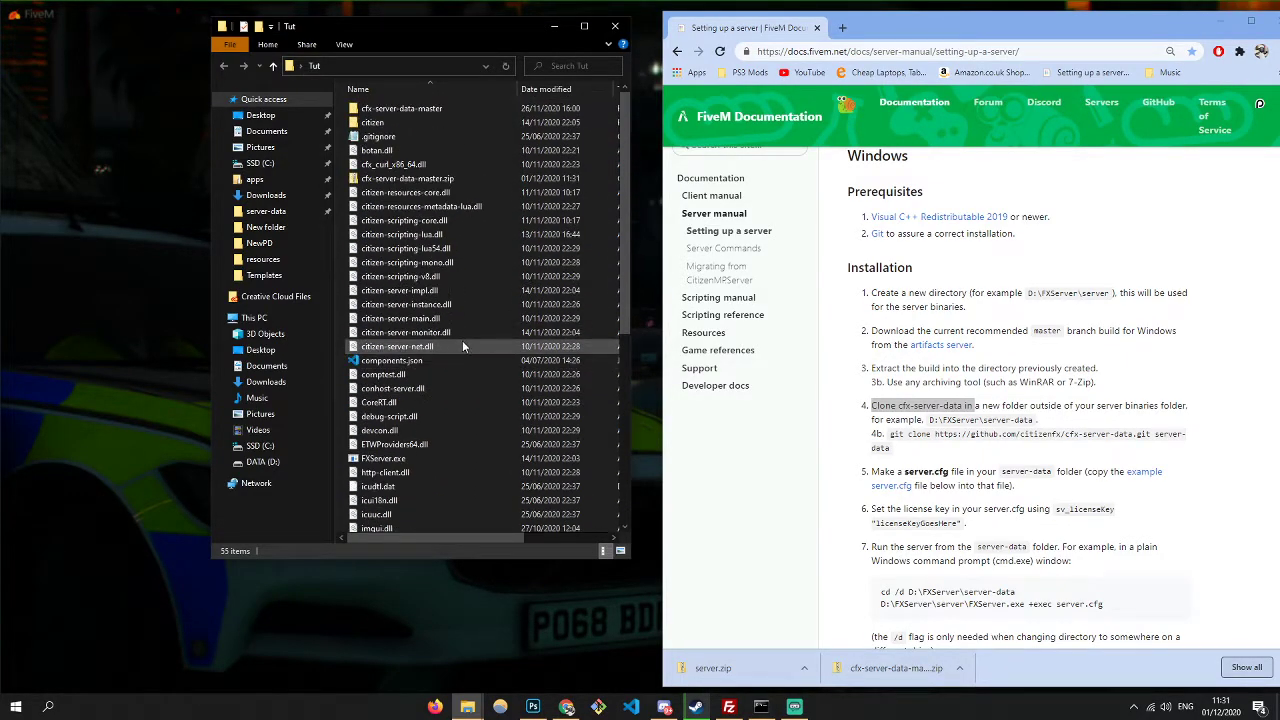
- Open cfx-server-data-master and inspect its six resource folders
double_click(400, 108)
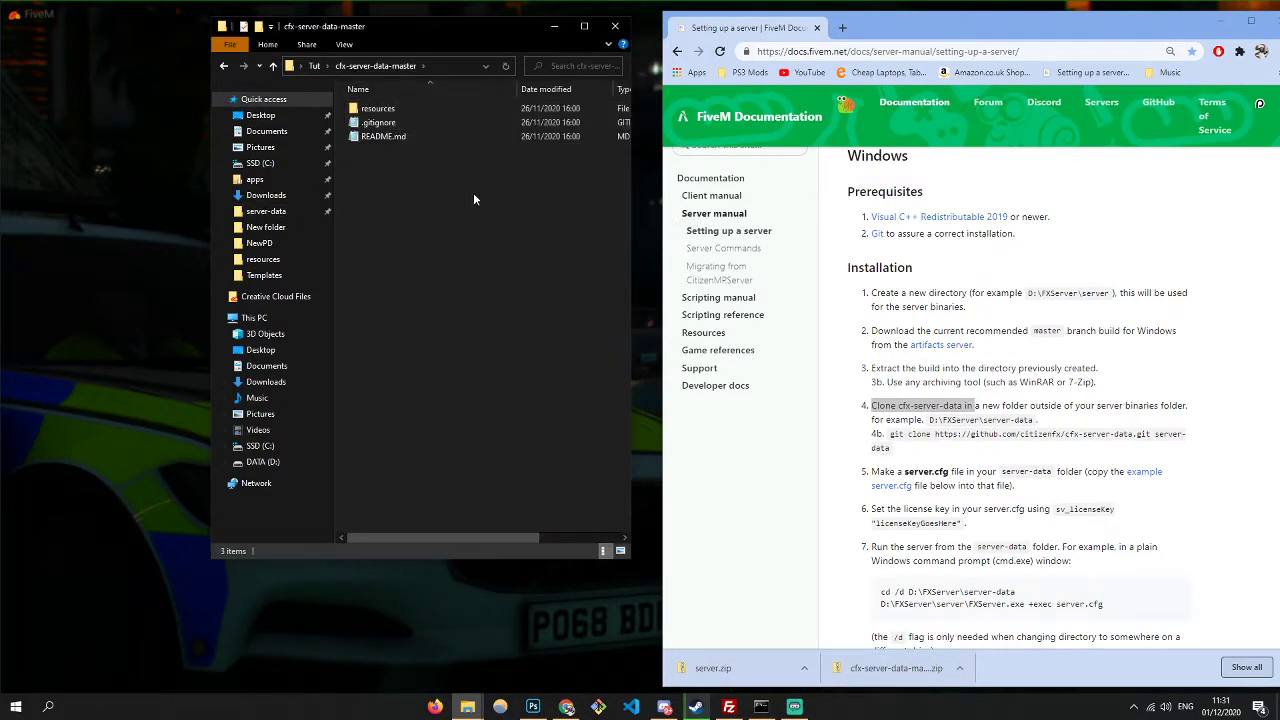
left_click_drag(486, 27, 296, 57)
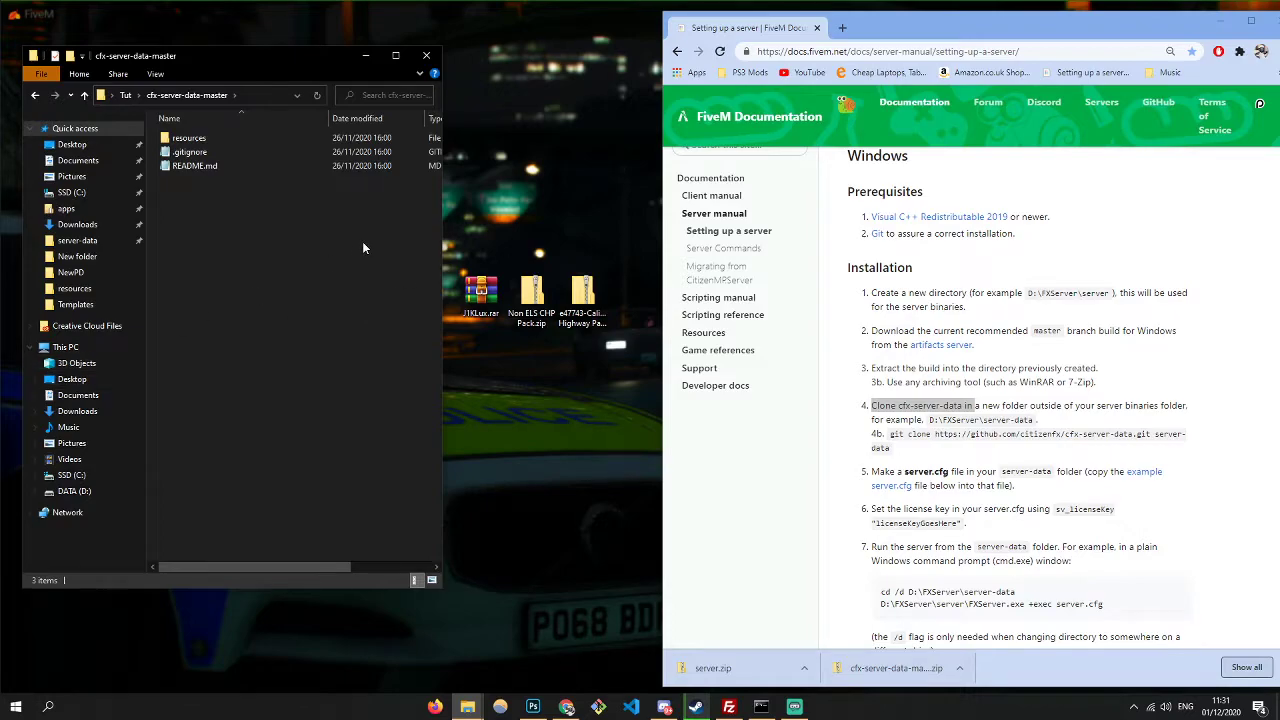
double_click(163, 137)
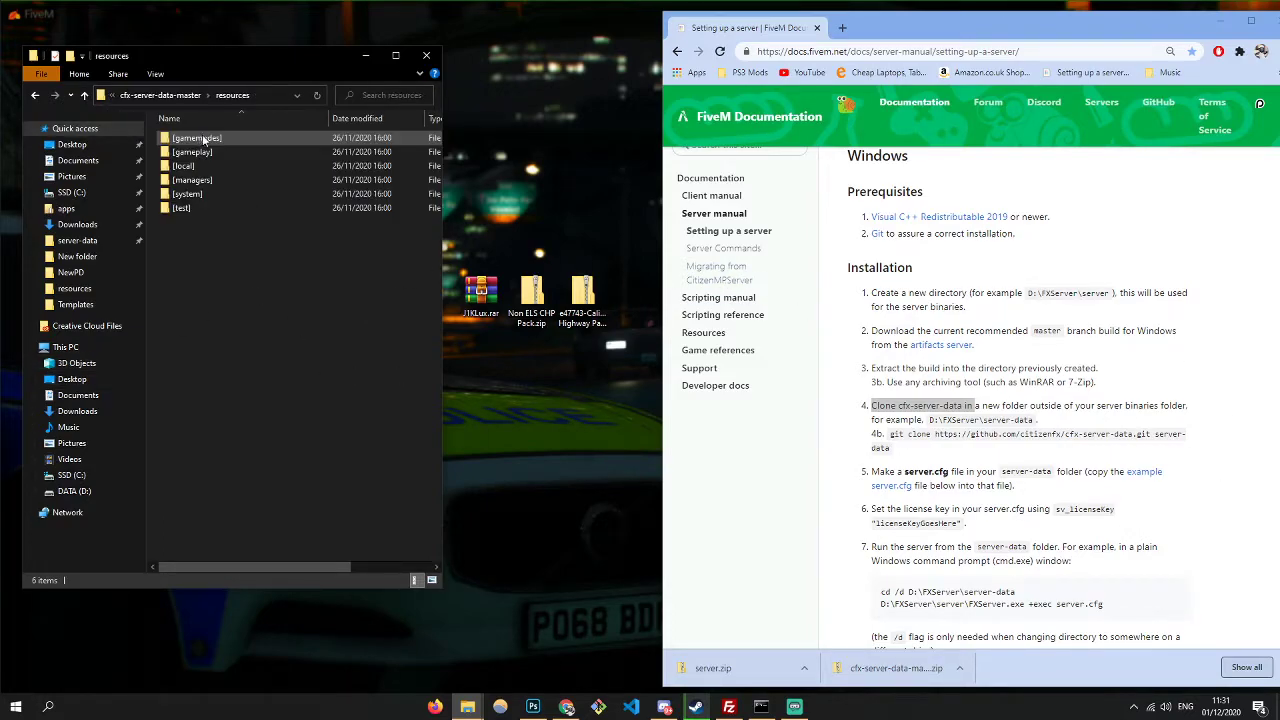
left_click_drag(246, 310, 210, 101)
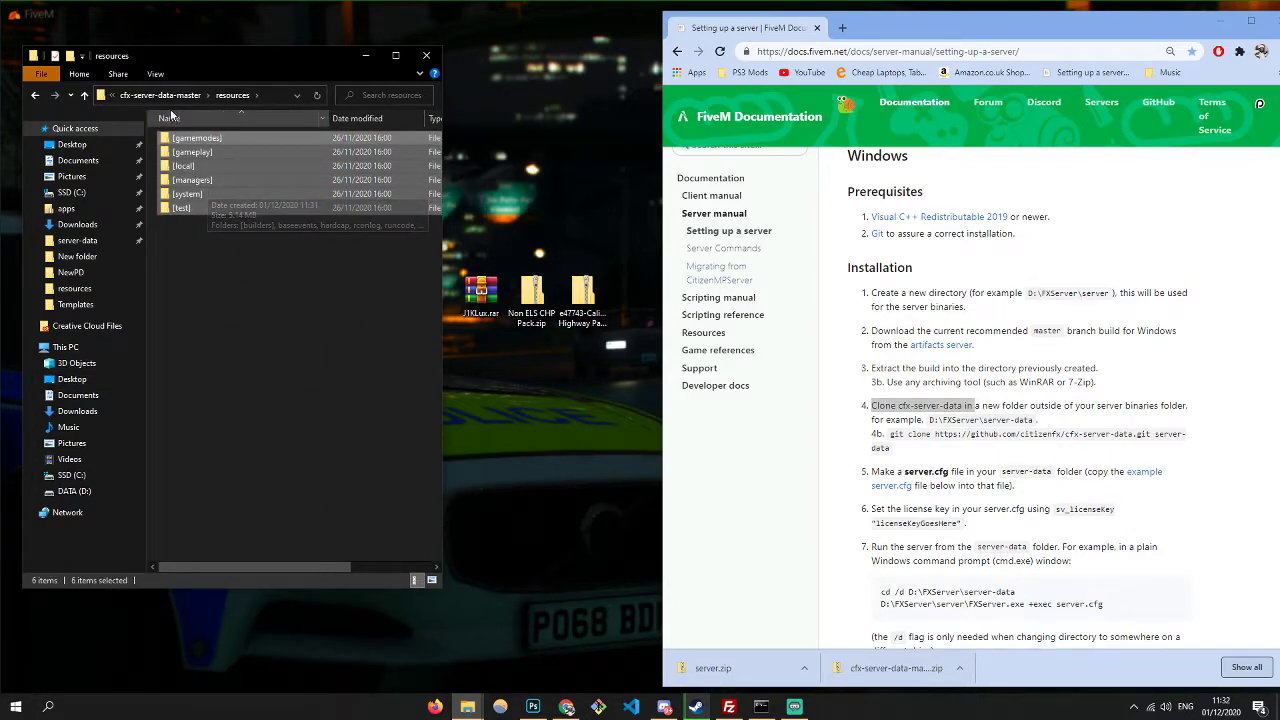
key("alt+Up")
- Create a new file named server.cfg in cfx-server-data-master
right_click(294, 267)
mouse_move(300, 437)
left_click(409, 526)
type("server")
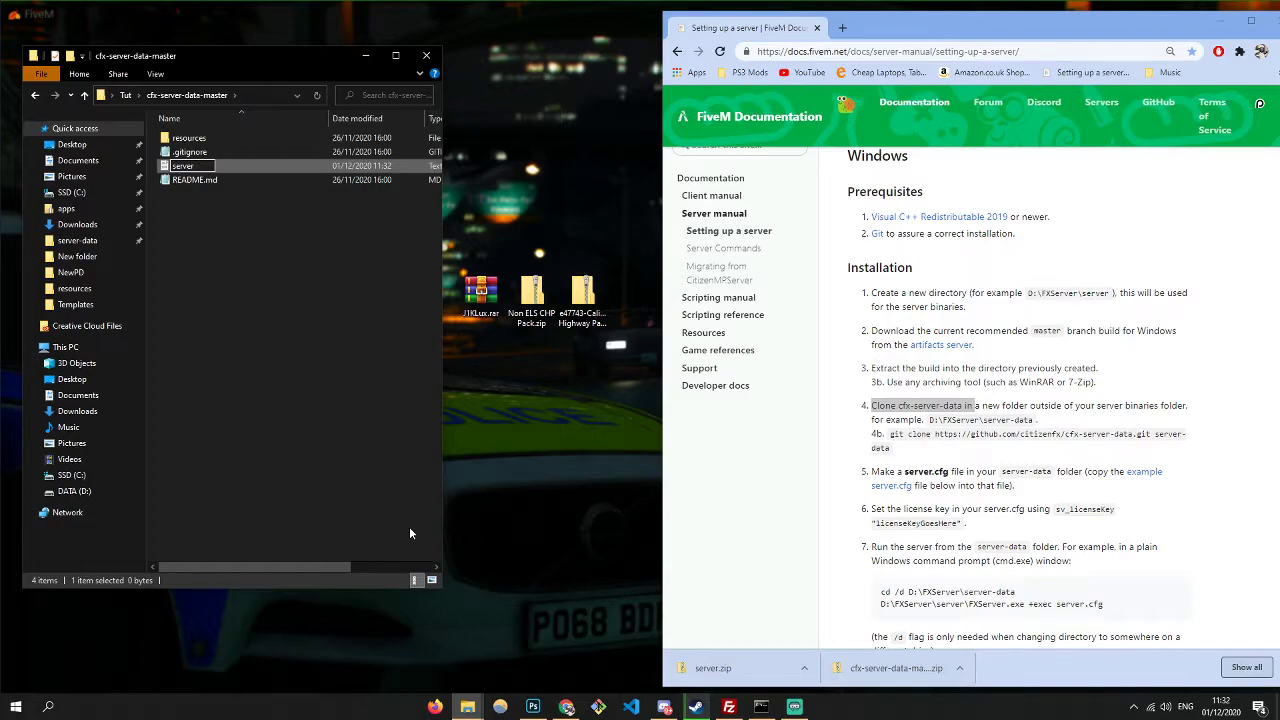
type(".cfg")
key("Return")
key("Return")
key("Return")
- Copy the guide's example server.cfg code and paste it into server.cfg
scroll(972, 328, "down", 5)
scroll(972, 328, "down", 8)
left_click_drag(858, 356, 1049, 369)
key("ctrl+c")
key("alt+Tab")
key("ctrl+v")
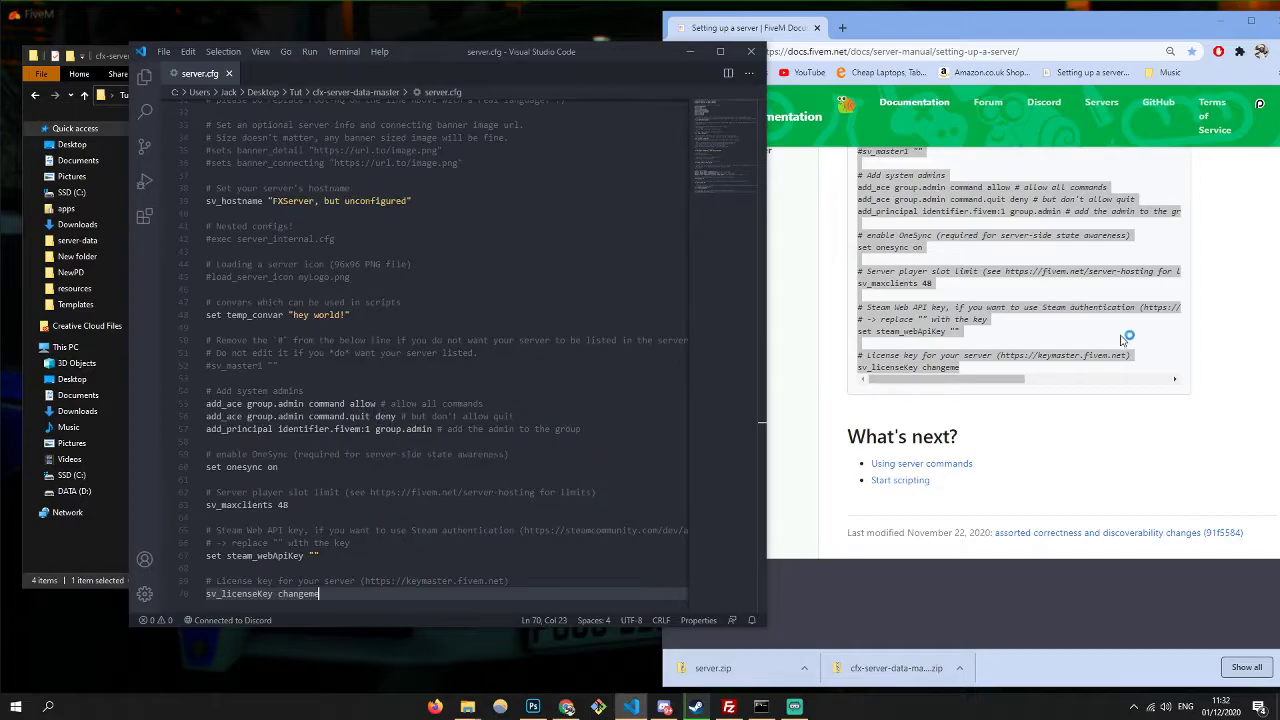
- Review the guide's Installation steps
left_click(1075, 356)
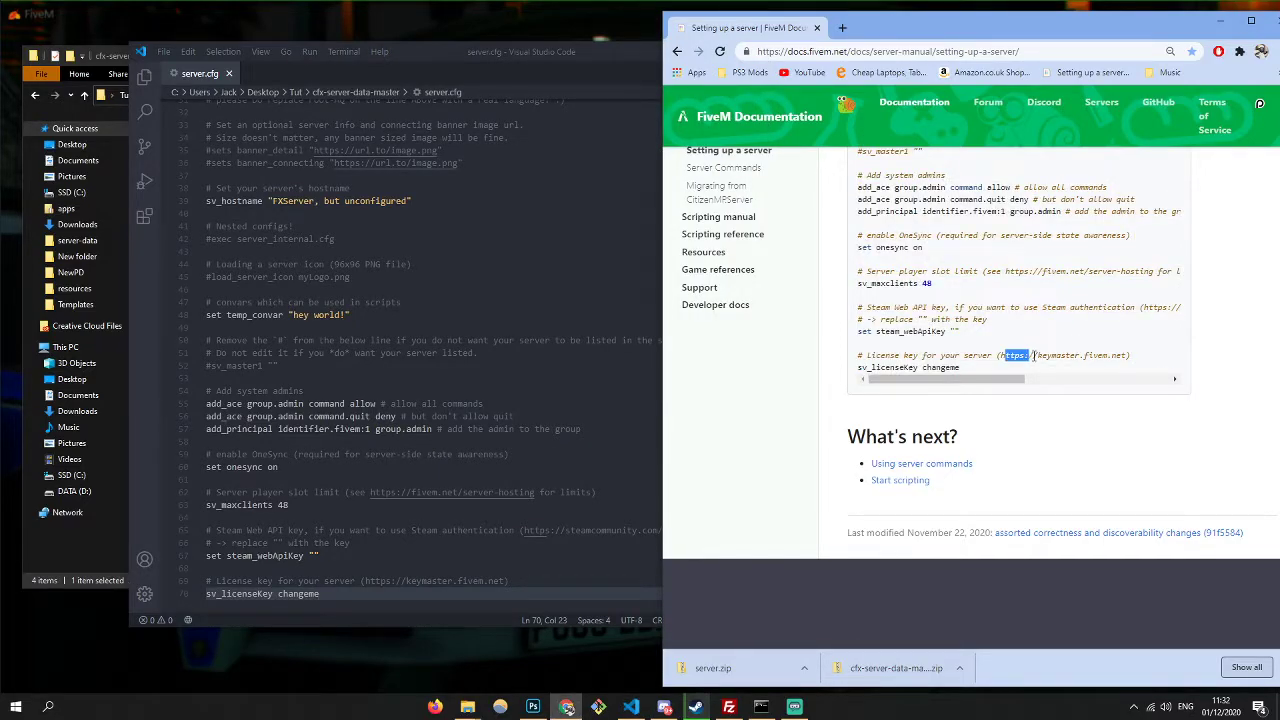
scroll(1050, 360, "up", 15)
scroll(1080, 365, "up", 10)
left_click_drag(855, 250, 1058, 282)
left_click(1038, 304)
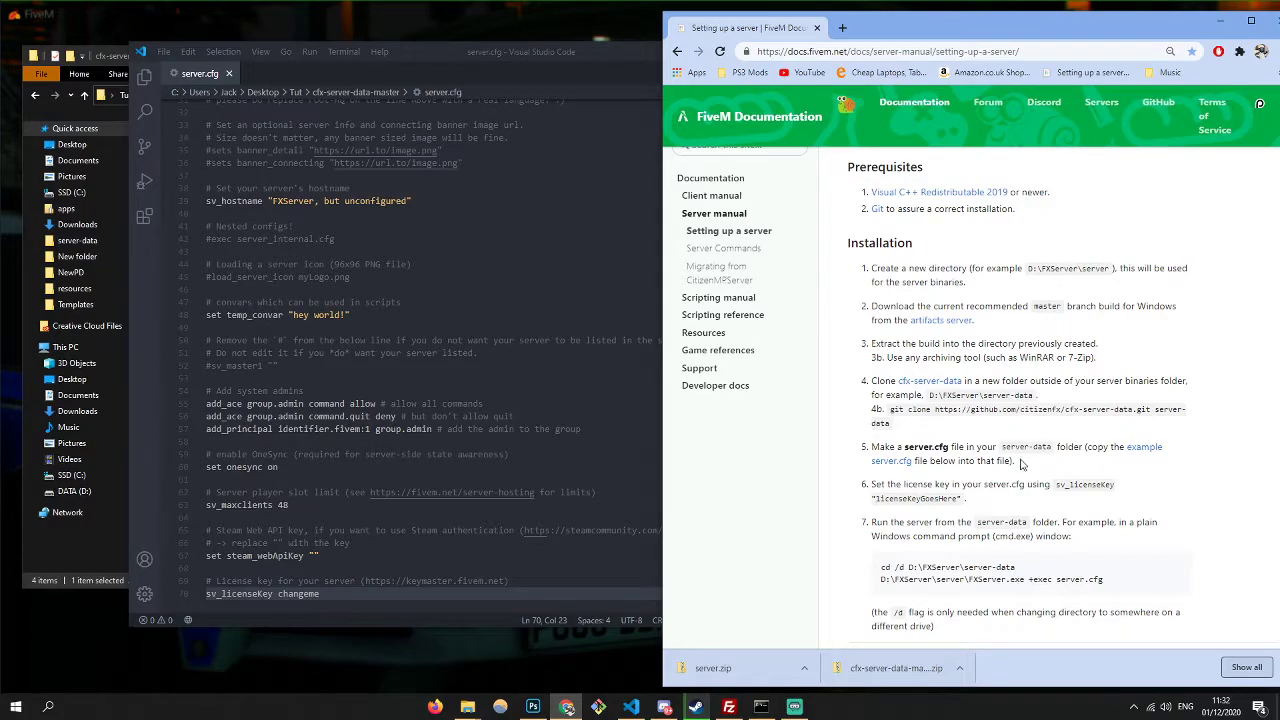
scroll(970, 410, "down", 5)
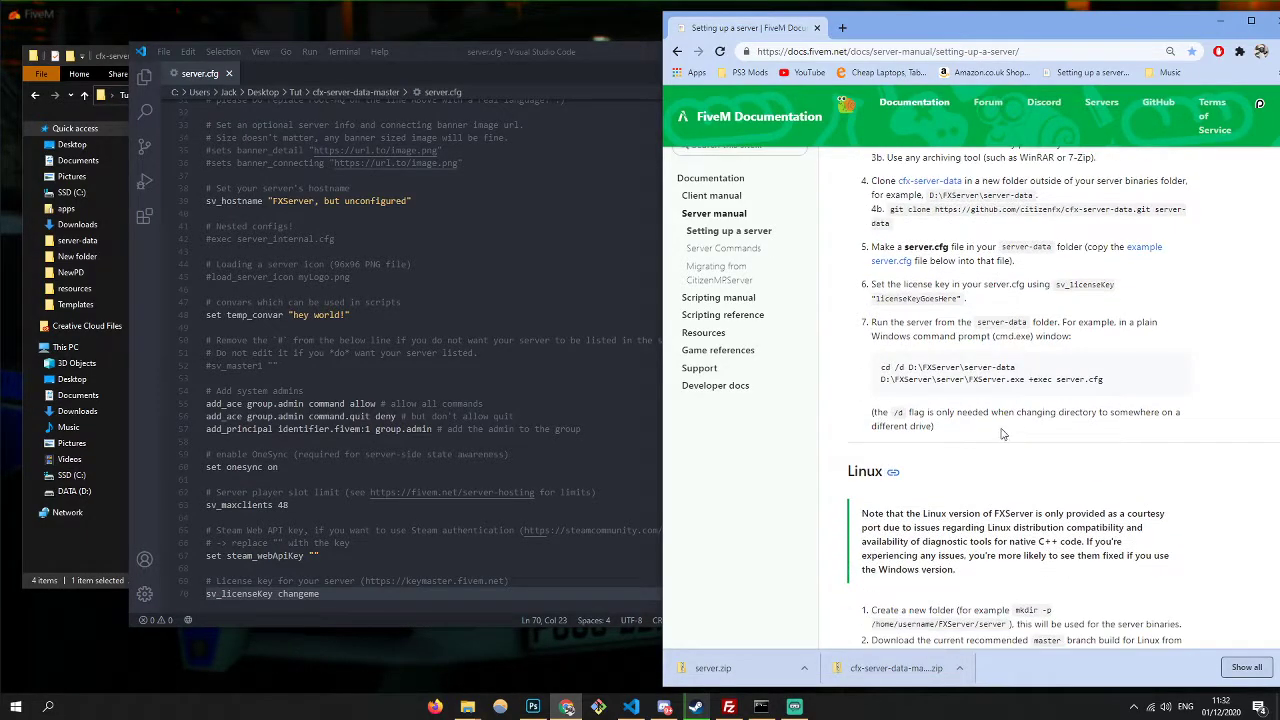
scroll(975, 428, "up", 2)
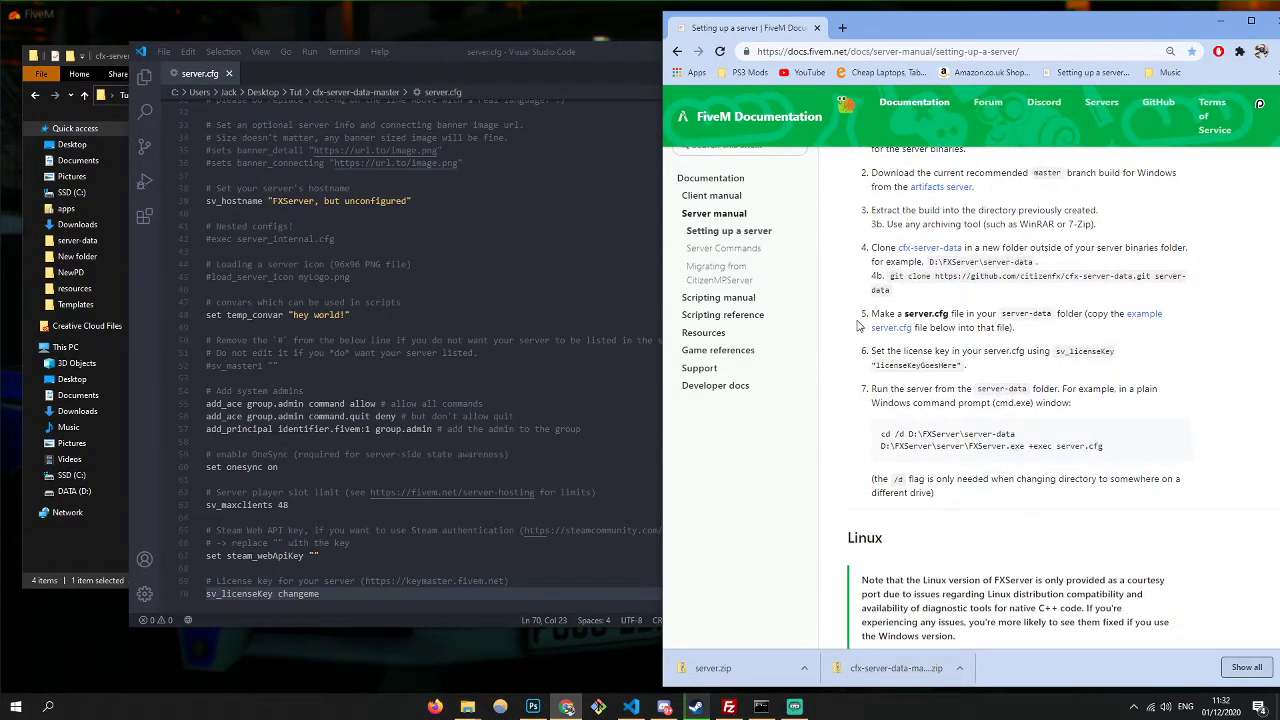
- Check the Steam Web API and license key lines at server.cfg's end, then minimize the editor
left_click(441, 162)
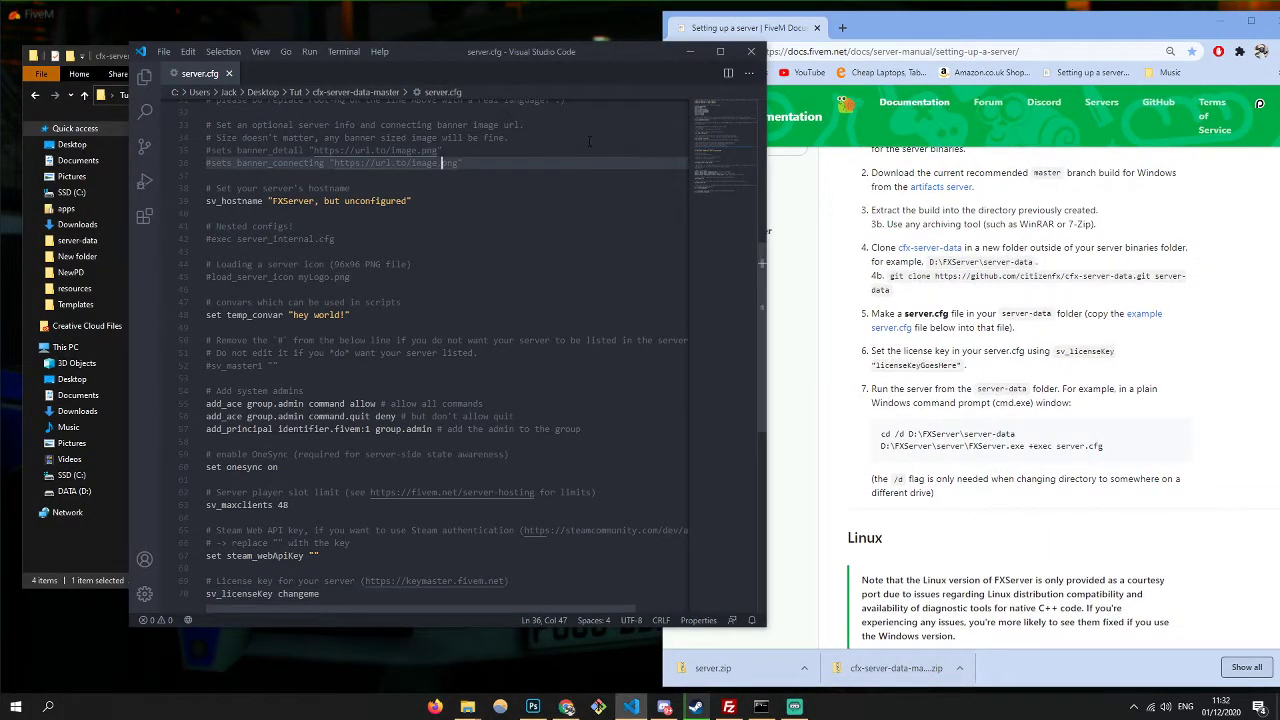
left_click(333, 599)
key("Up")
key("Up")
key("Up")
key("Up")
key("Down")
key("Down")
key("Down")
key("Down")
key("Up")
key("Up")
key("Up")
key("Up")
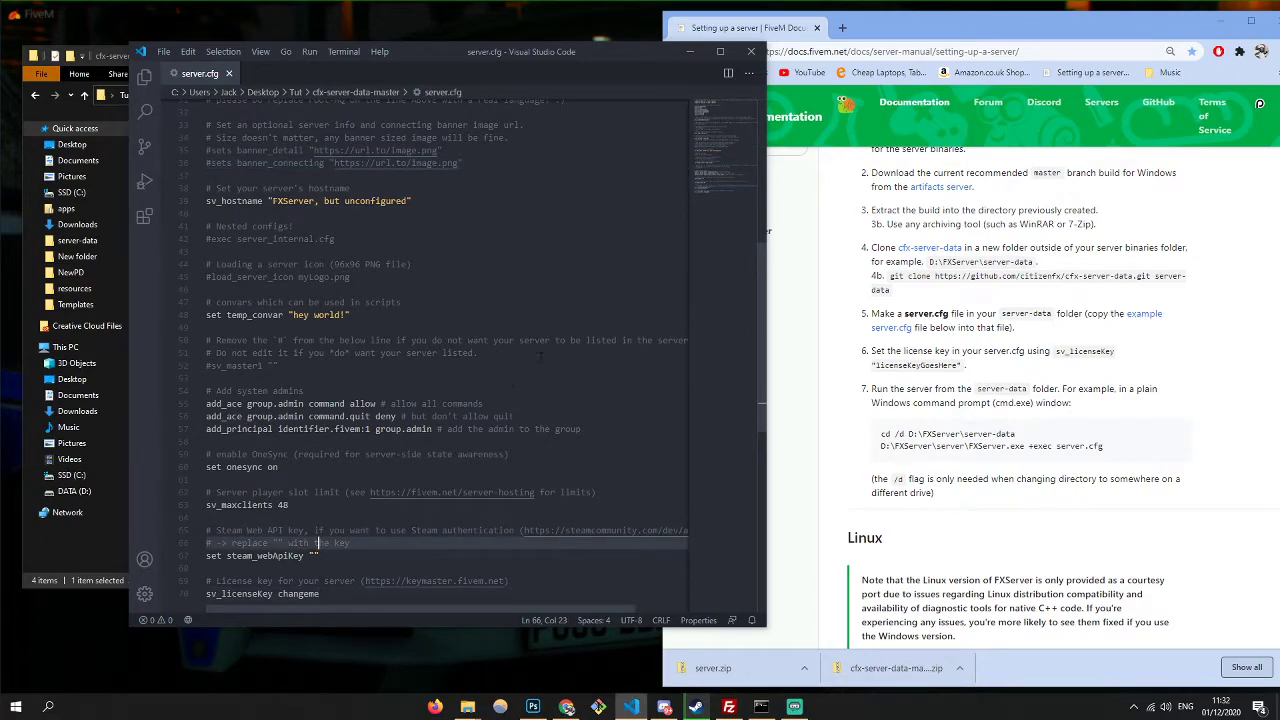
left_click(701, 52)
left_click_drag(1104, 446, 940, 428)
key("ctrl+c")
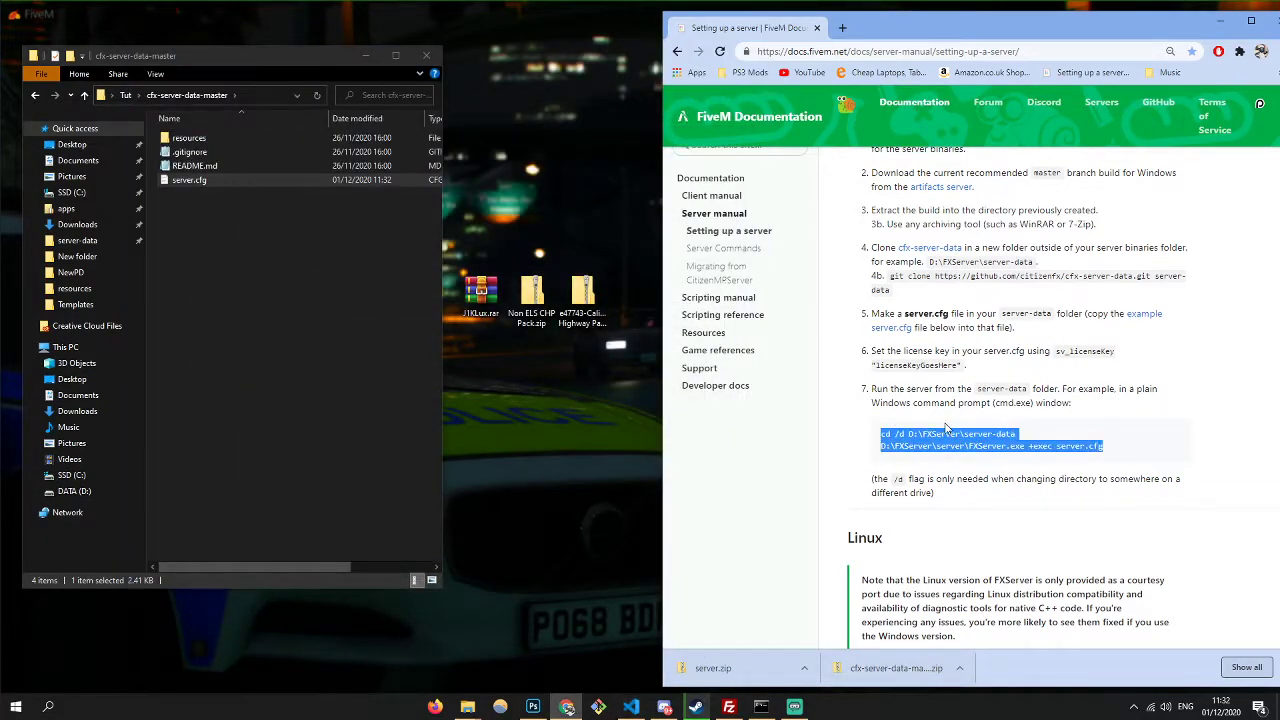
- Copy the guide's two-line run commands and create an empty start.bat in cfx-server-data-master
right_click(934, 430)
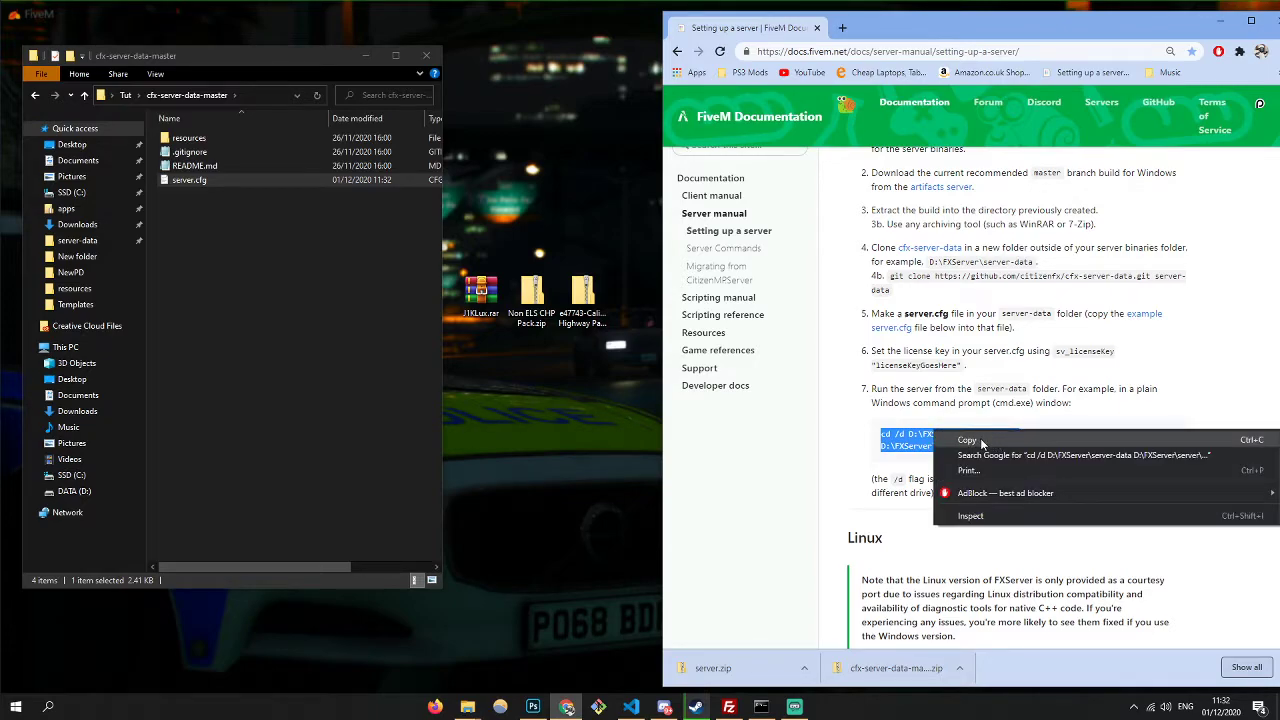
left_click(982, 443)
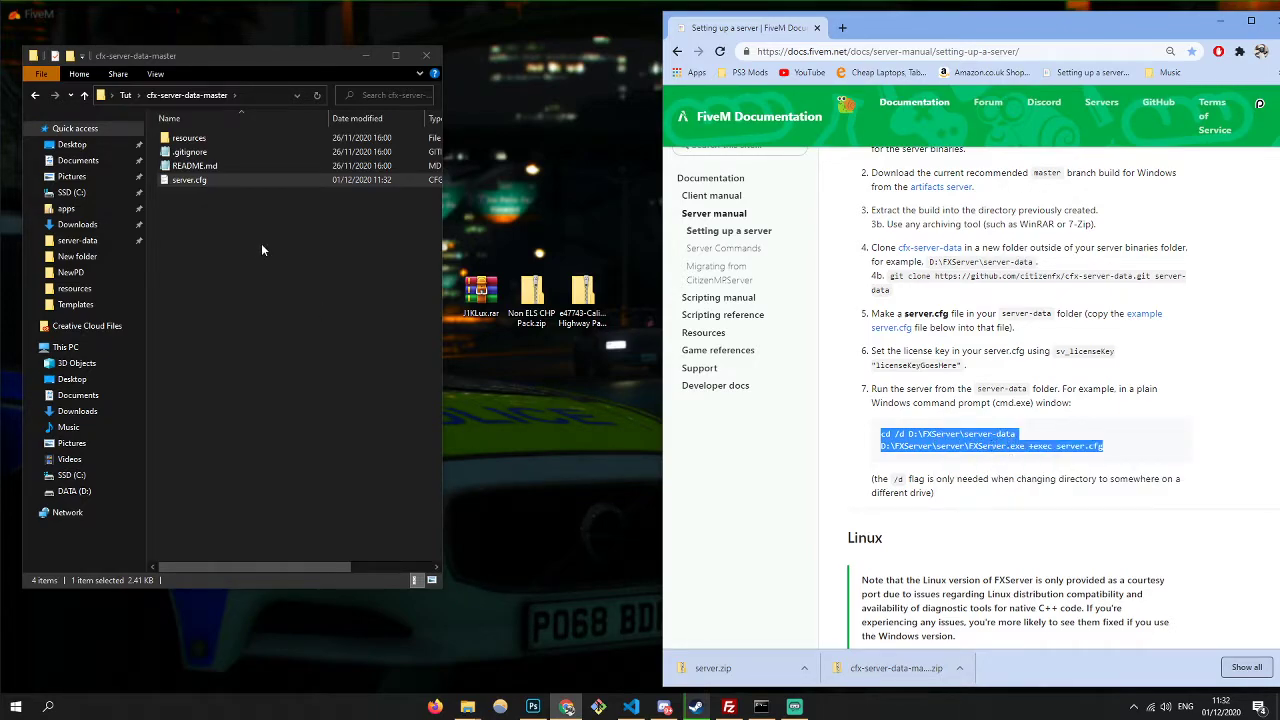
right_click(261, 243)
mouse_move(290, 450)
left_click(597, 505)
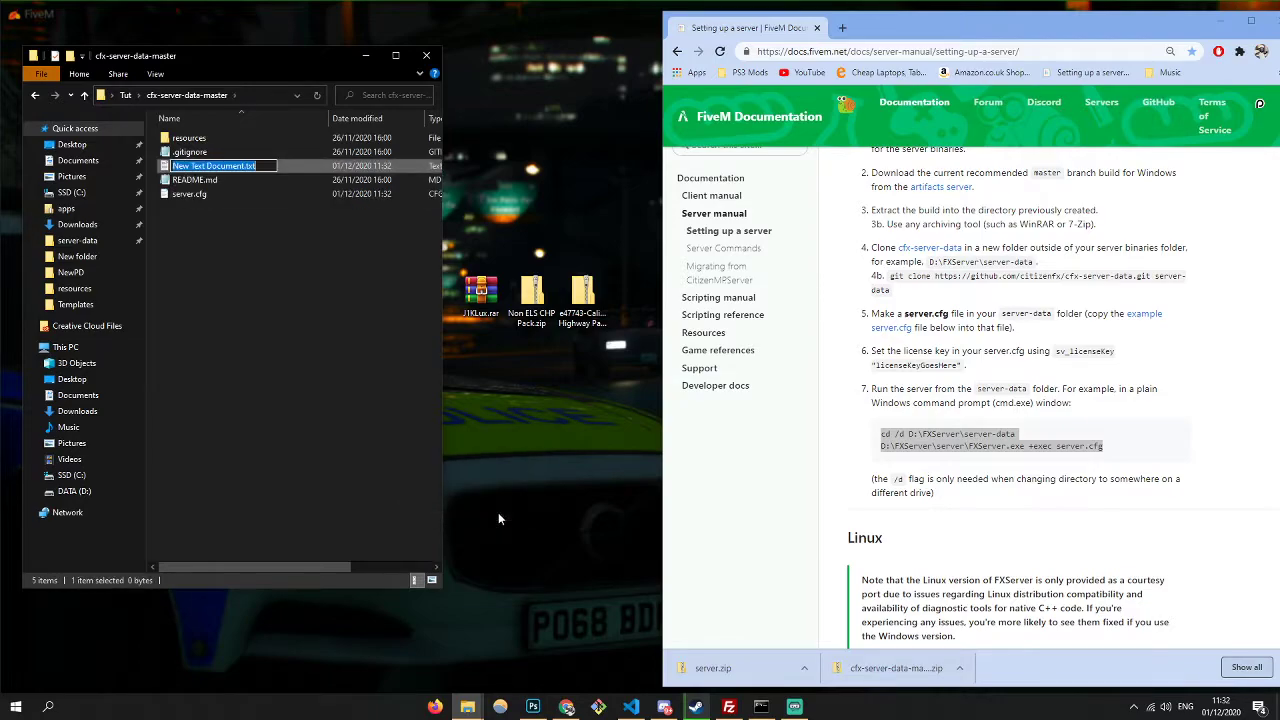
type("start")
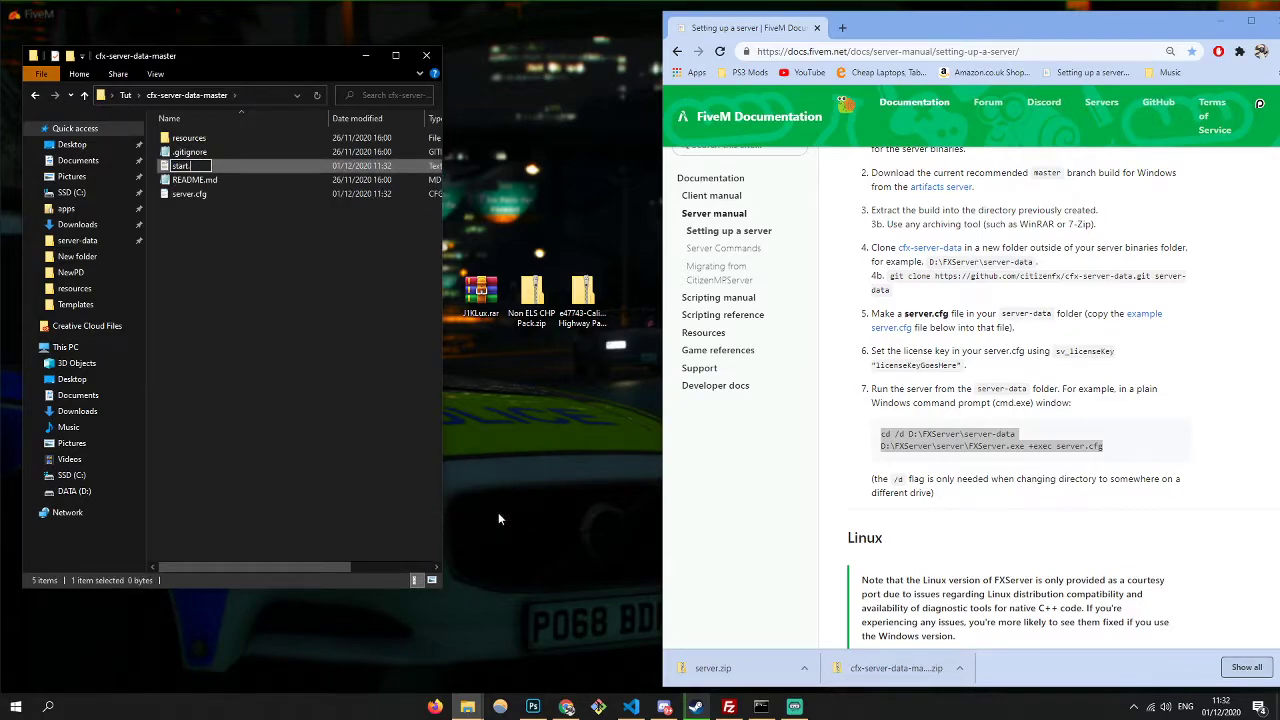
type(".bat")
key("Return")
key("Return")
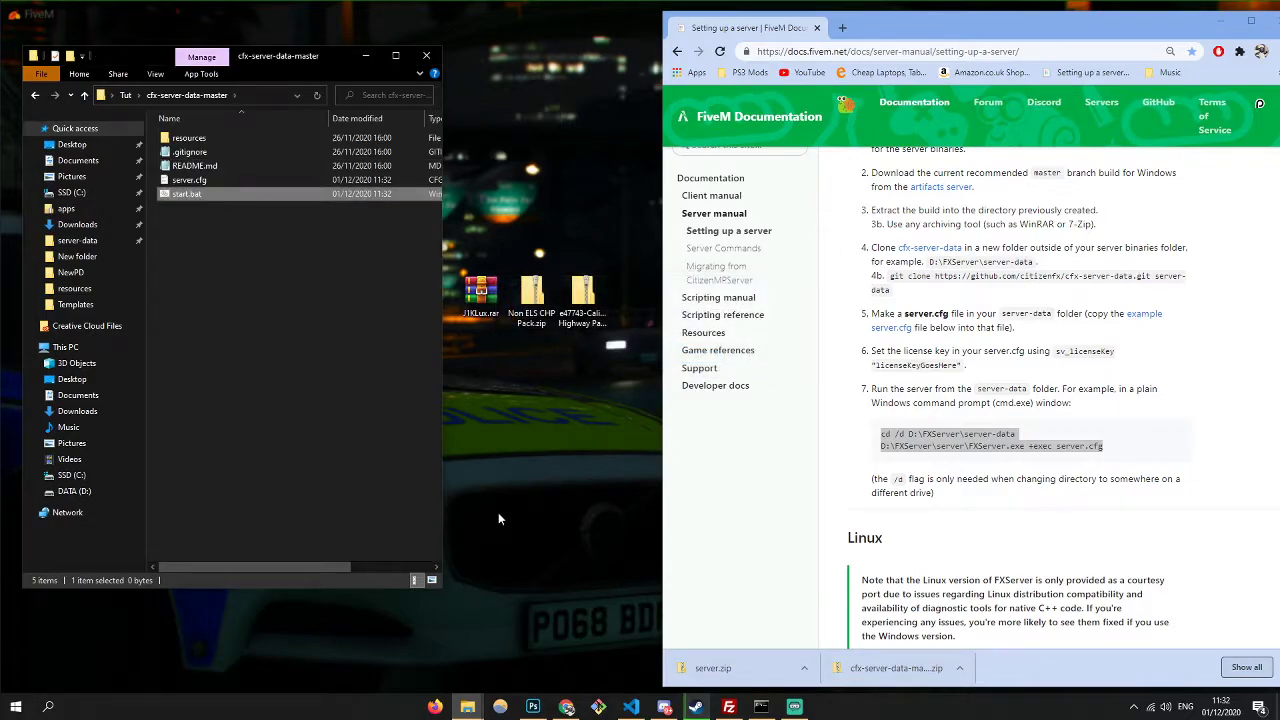
- Open start.bat in Notepad and paste the run commands
right_click(324, 194)
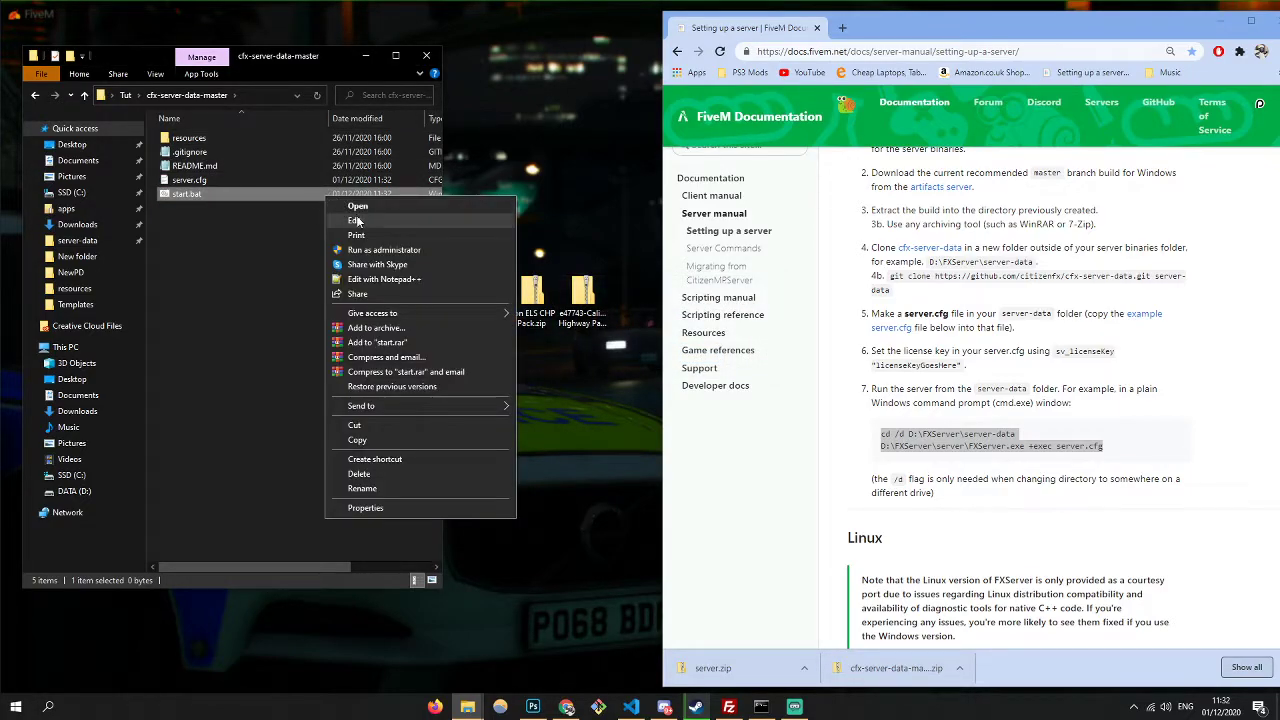
left_click(356, 220)
key("ctrl+v")
left_click_drag(459, 324, 627, 218)
left_click(257, 319)
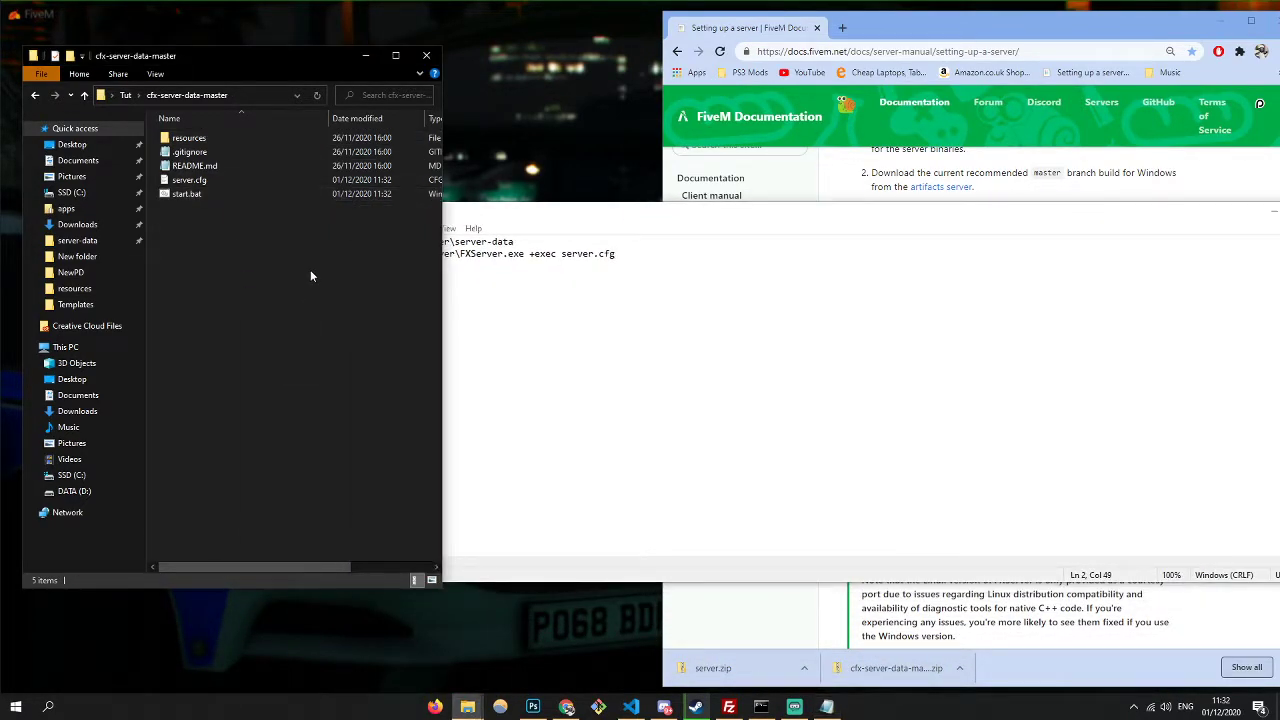
- Replace line 1's D:\FXServer\server-data path with the cfx-server-data-master folder path
right_click(254, 95)
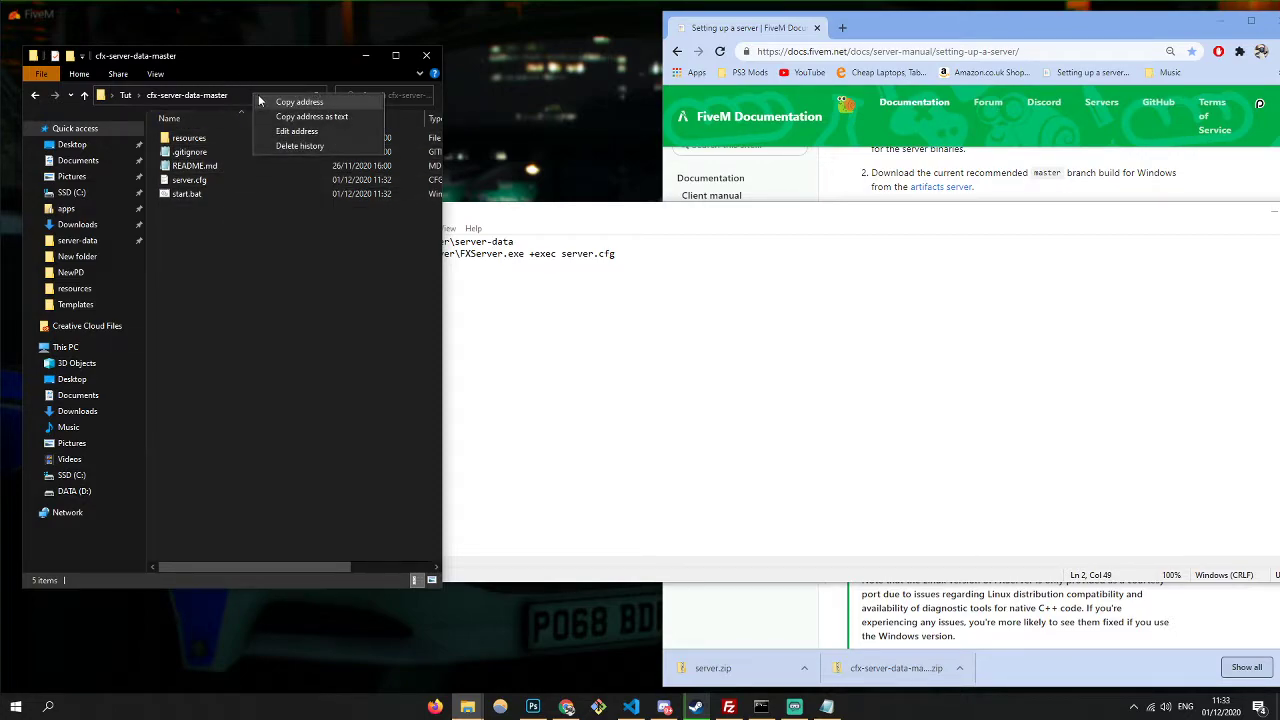
left_click(290, 102)
left_click_drag(514, 242, 390, 242)
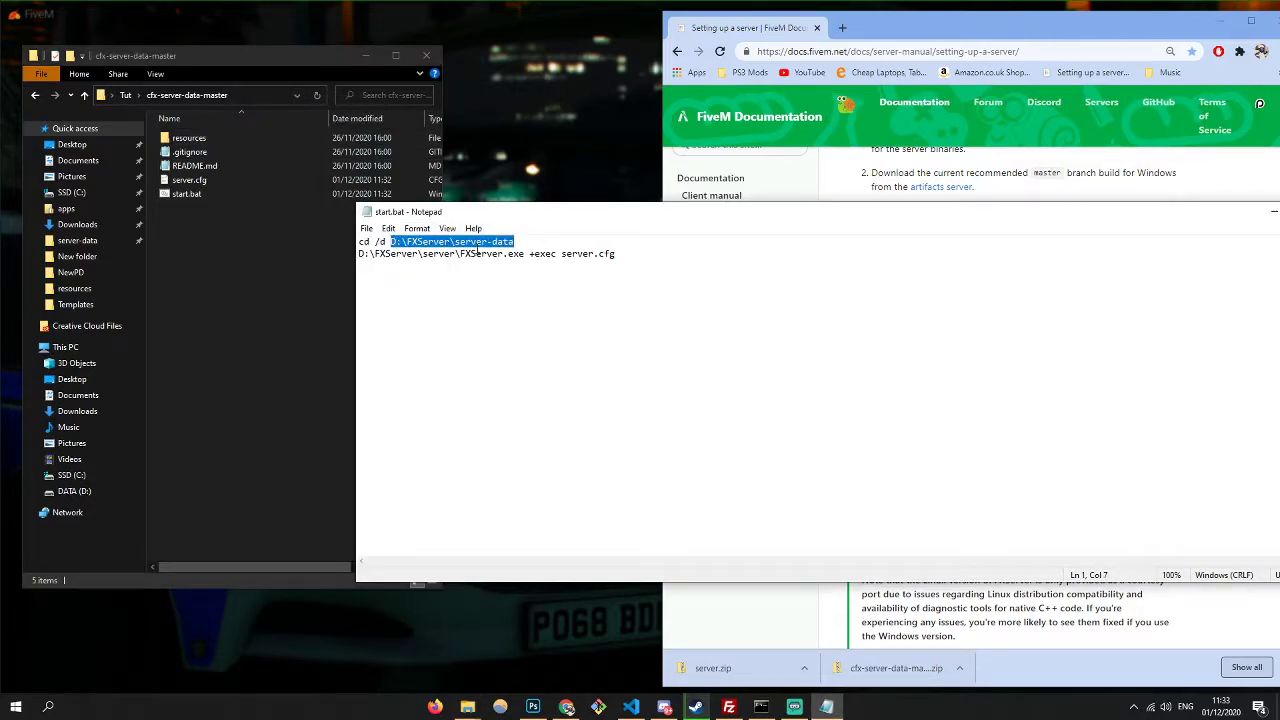
type("C:\\Users\\Jack\\Desktop\\Tut\\cfx-server-data-master")
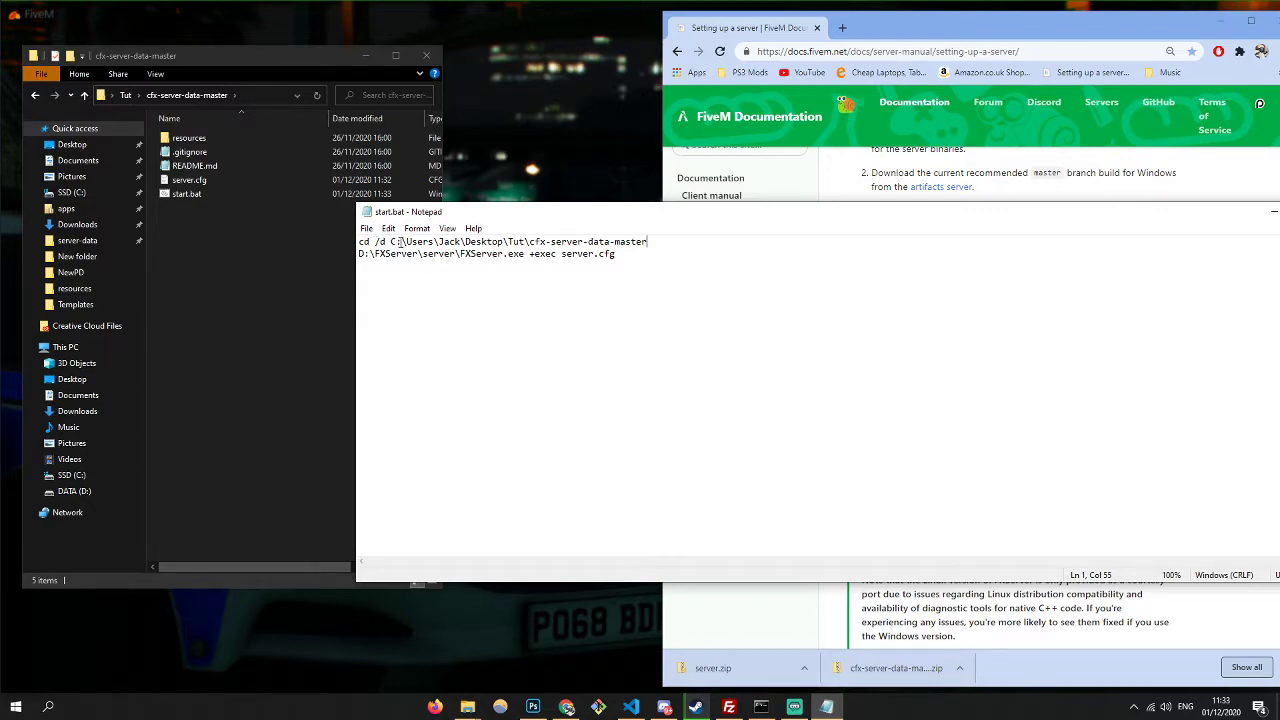
key("ctrl+z")
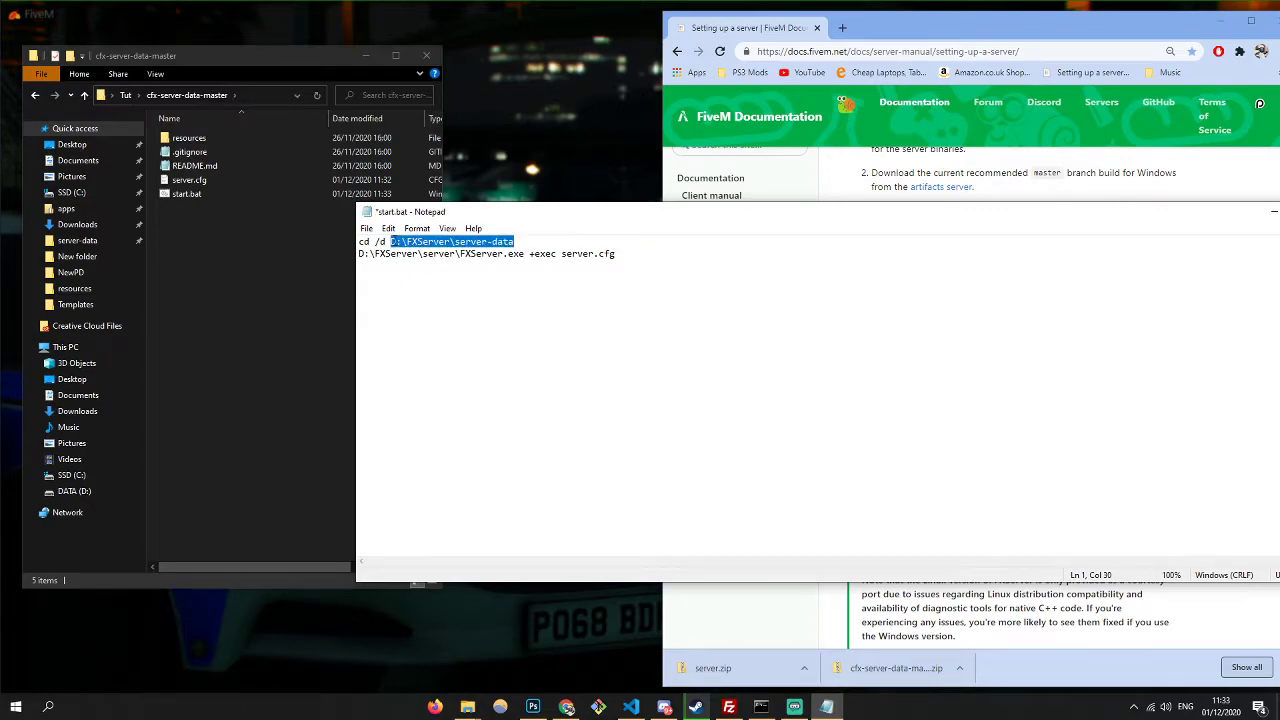
type("C:\\Users\\Jack\\Desktop\\Tut\\cfx-server-data-master")
- Replace line 2's server folder path with the Tut folder path
left_click(127, 95)
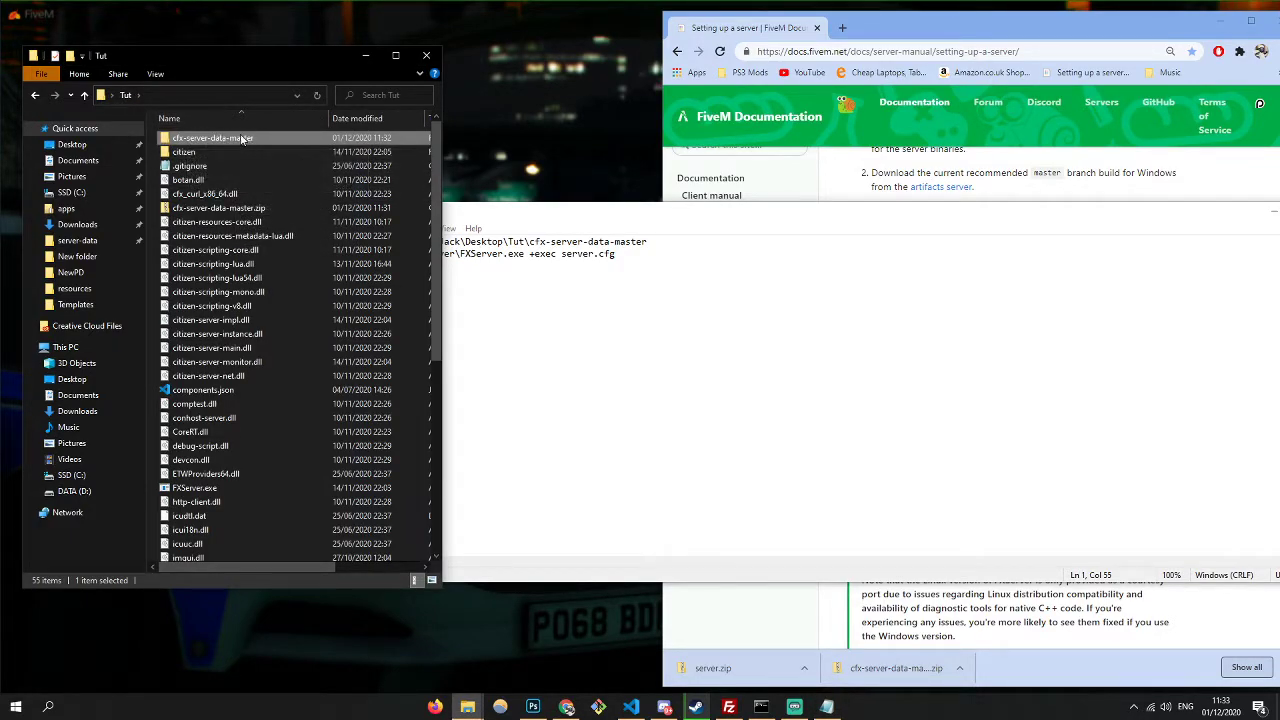
right_click(207, 95)
left_click(251, 104)
left_click(489, 254)
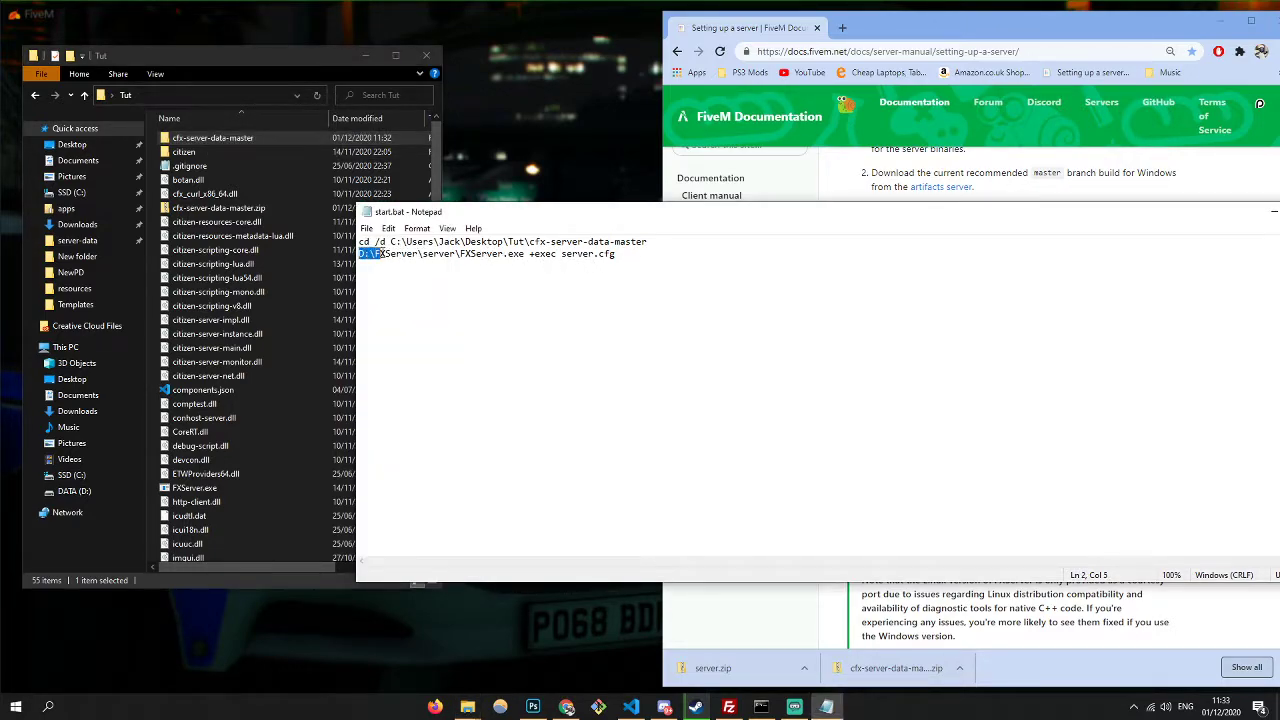
left_click_drag(374, 254, 453, 252)
type("C:\\Users\\Jack\\Desktop\\Tut")
- Save start.bat, close Notepad, and reopen cfx-server-data-master
key("ctrl+s")
left_click_drag(1108, 214, 700, 214)
left_click(955, 211)
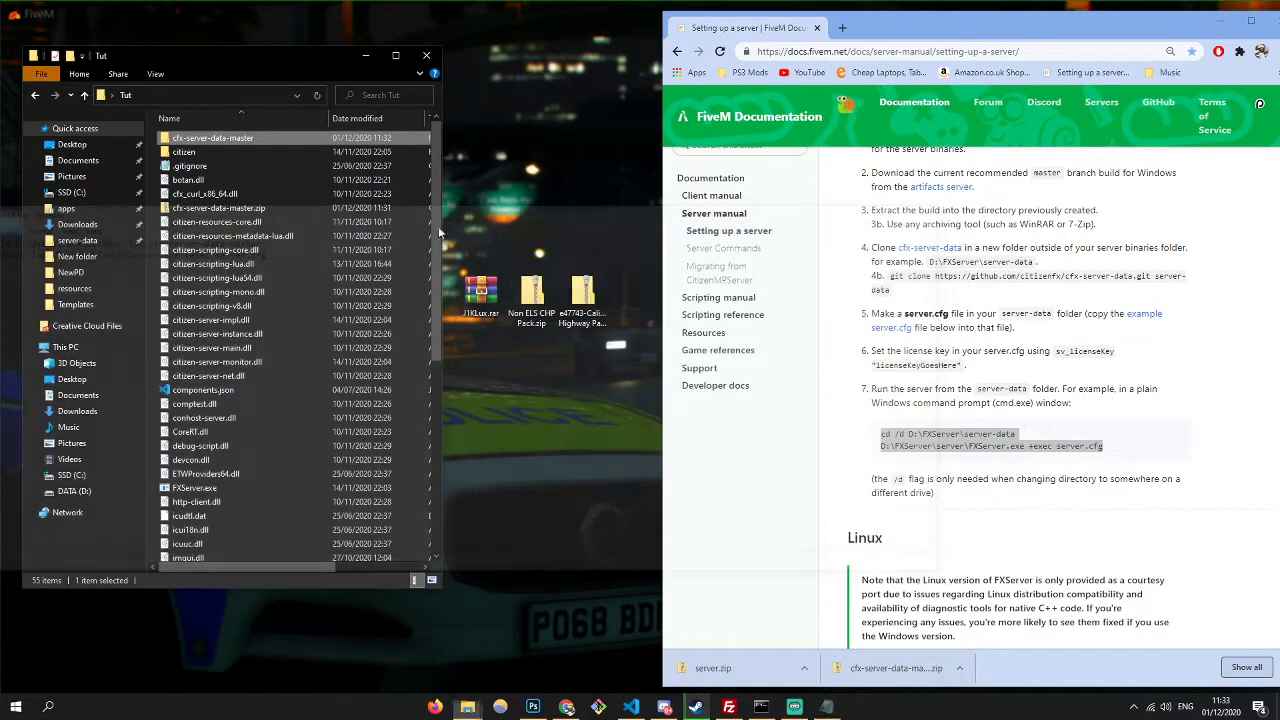
double_click(212, 138)
- Run start.bat, read the FXServer log, and dismiss the HTTP 403 license key Fatal Error
double_click(206, 195)
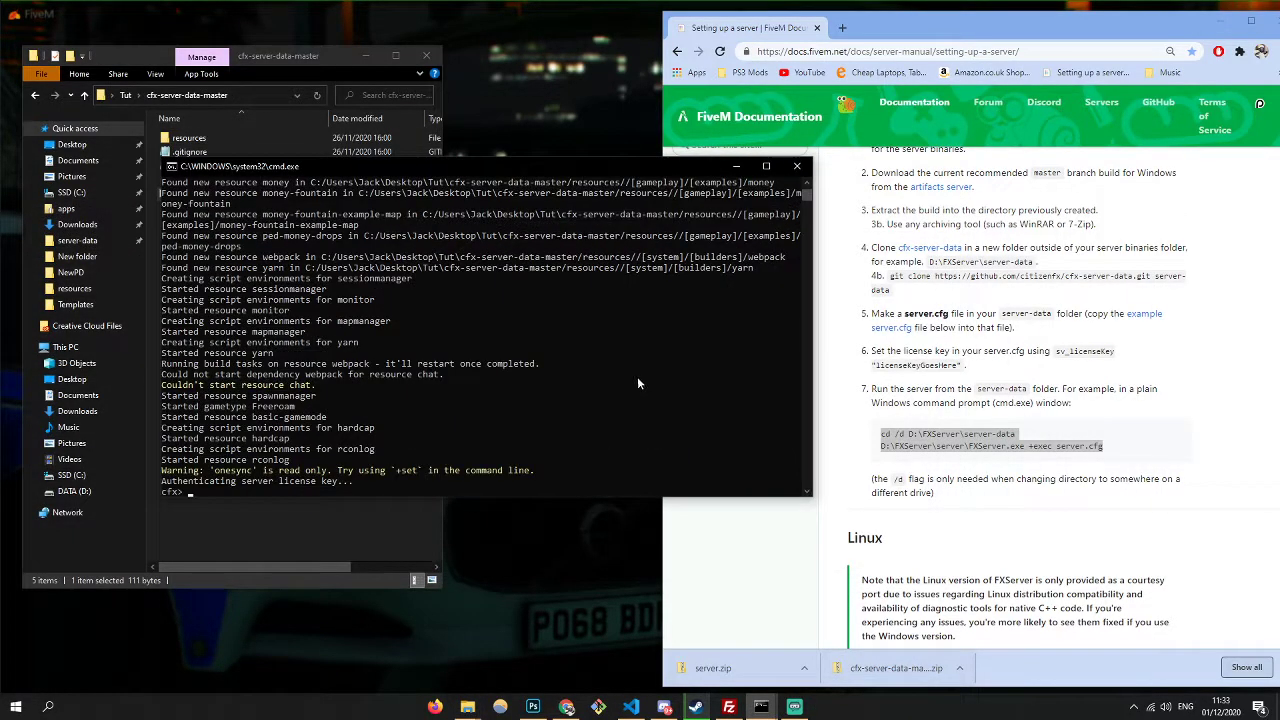
left_click_drag(618, 332, 559, 319)
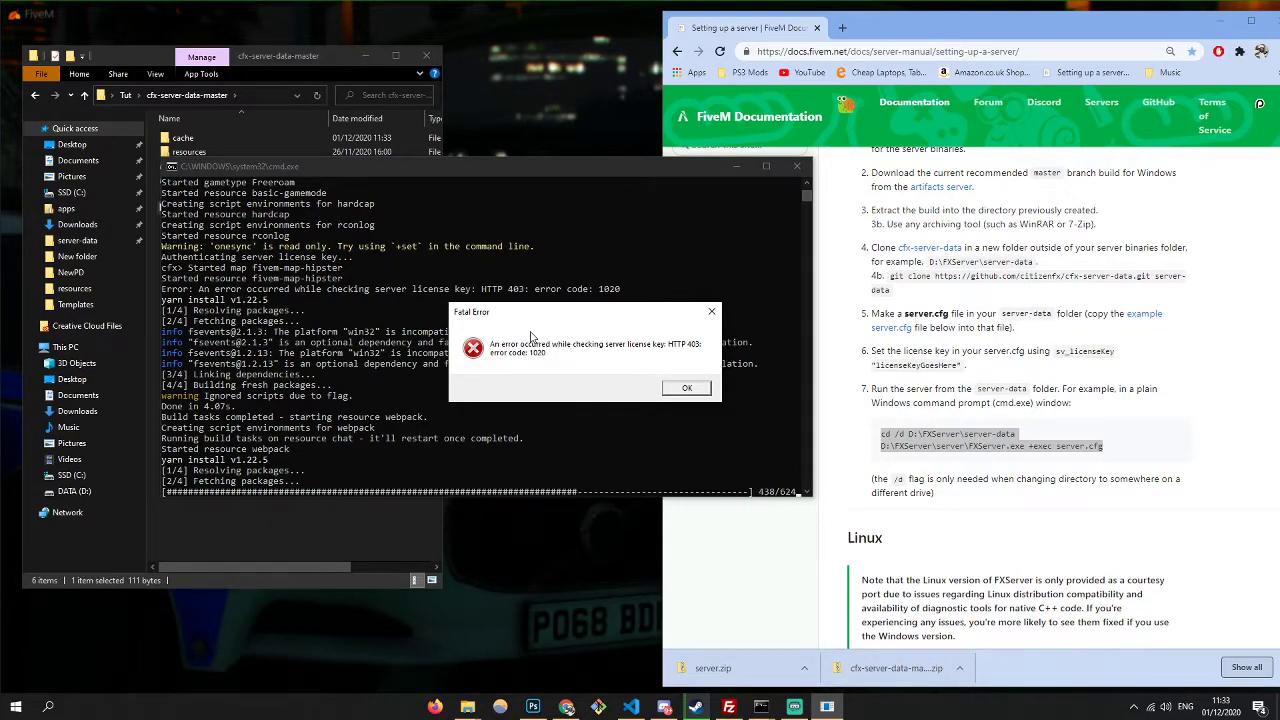
left_click_drag(533, 312, 588, 284)
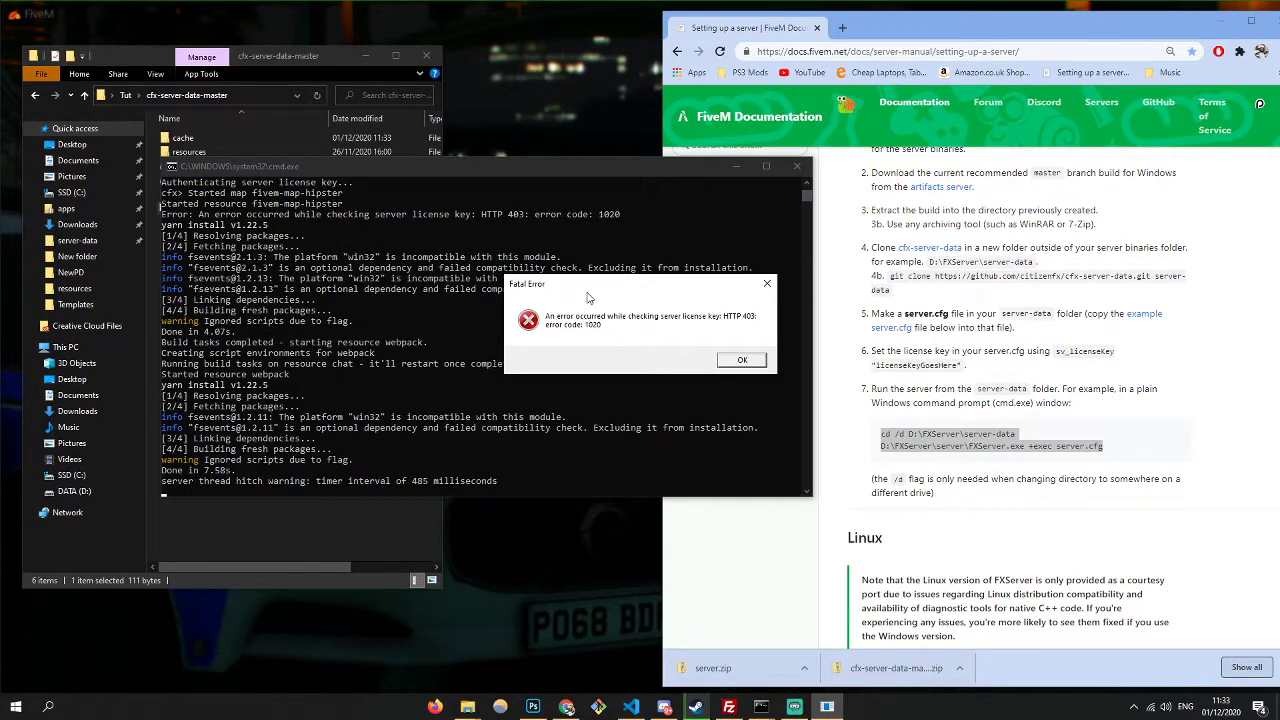
left_click(740, 362)
- Open server.cfg in VS Code, follow its steamcommunity Web API key link, then close the Steam page
double_click(190, 207)
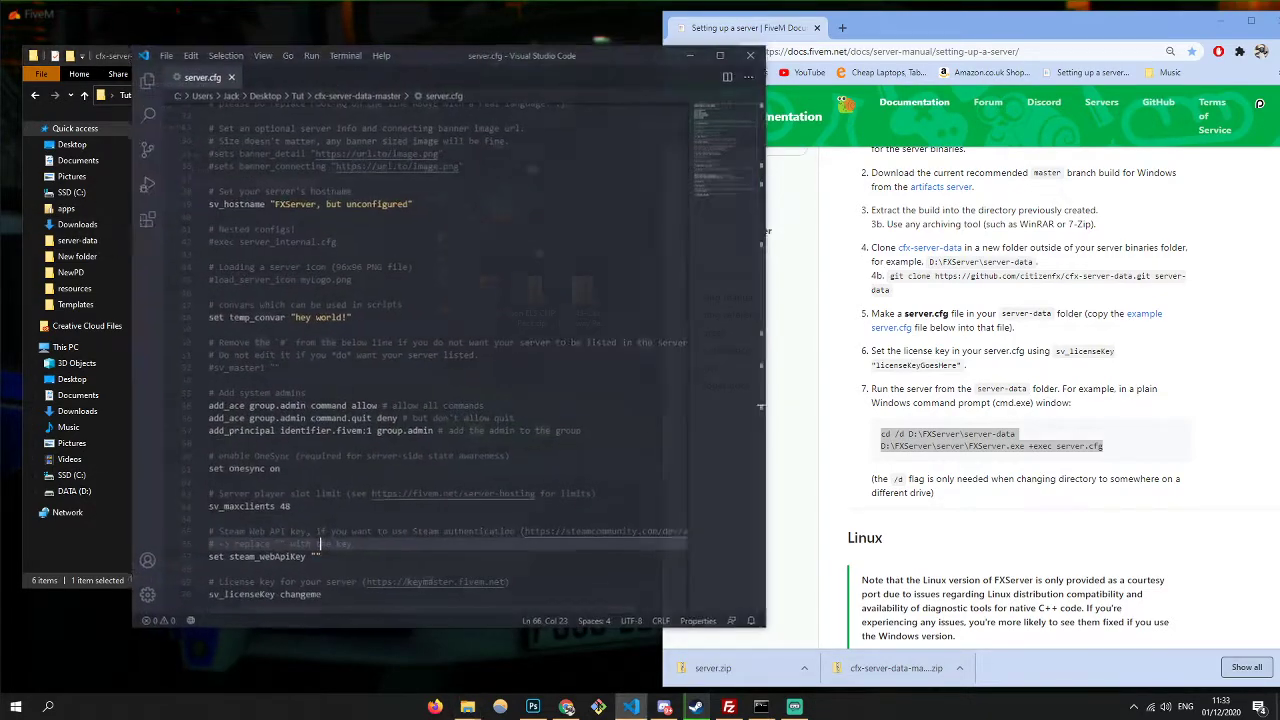
scroll(382, 302, "down", 7)
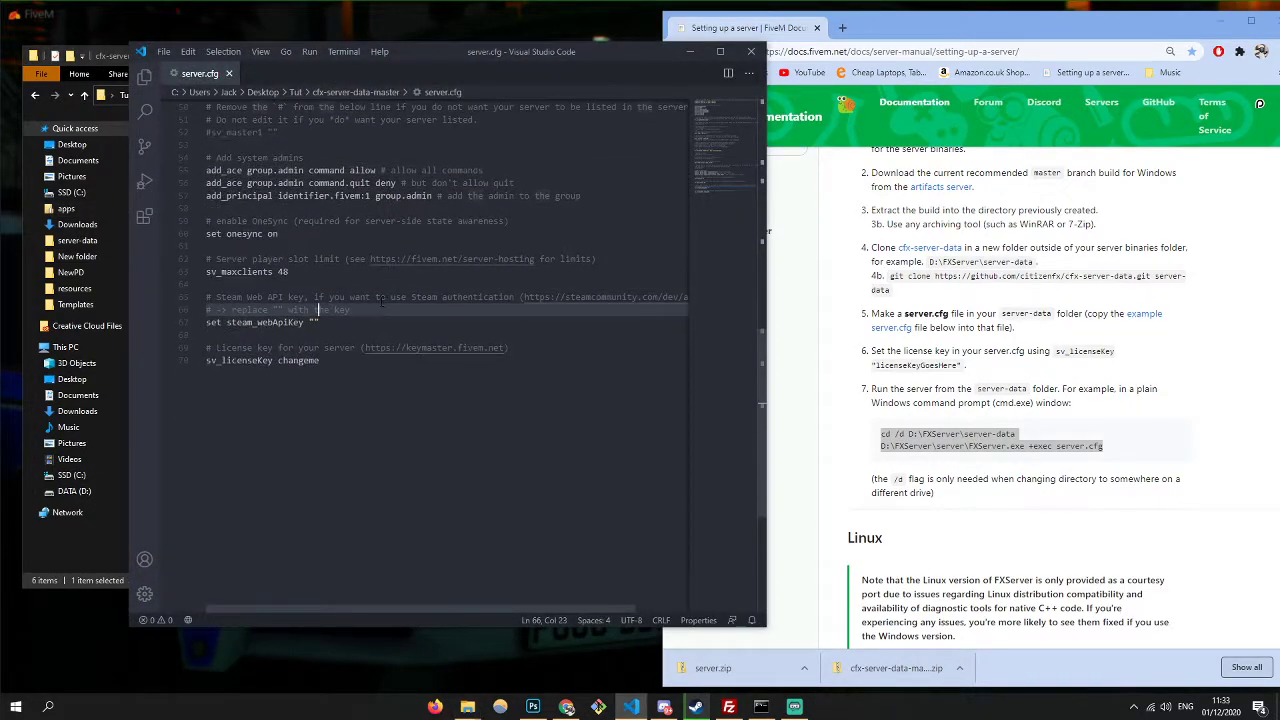
left_click(570, 297, "ctrl")
key("Escape")
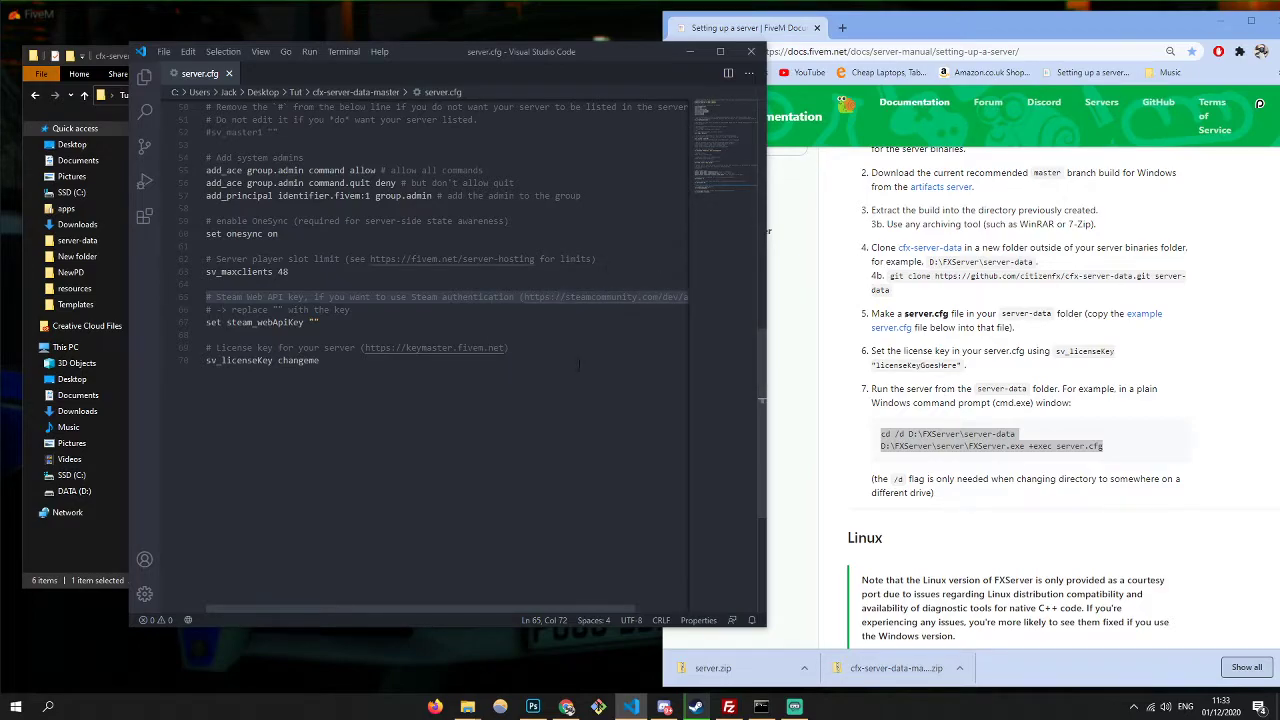
left_click(595, 297, "ctrl")
left_click(531, 362)
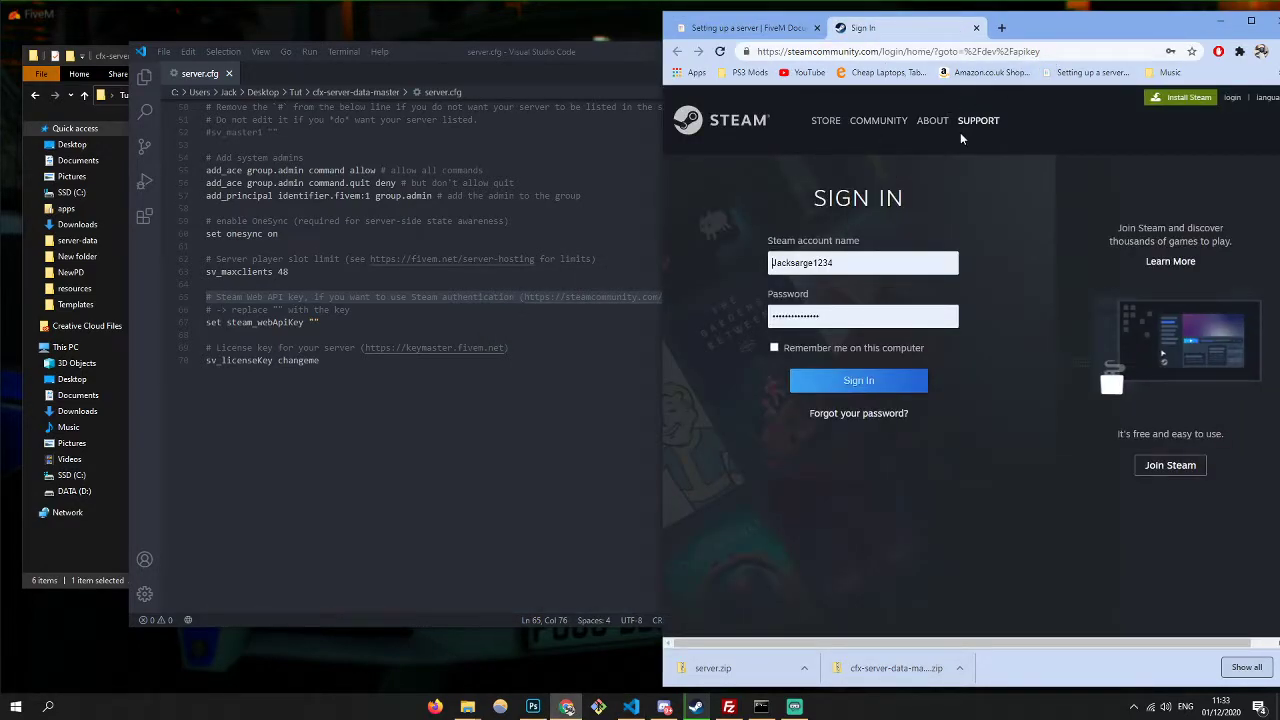
key("super+Down")
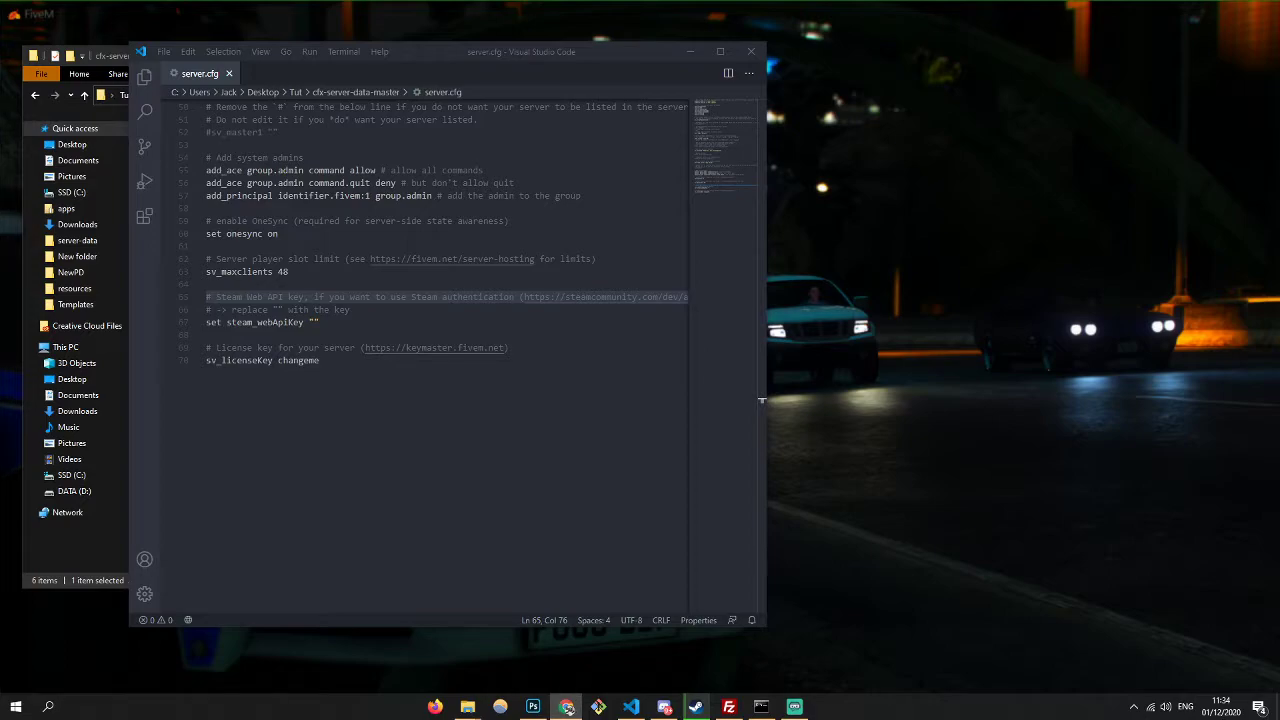
left_click(467, 707)
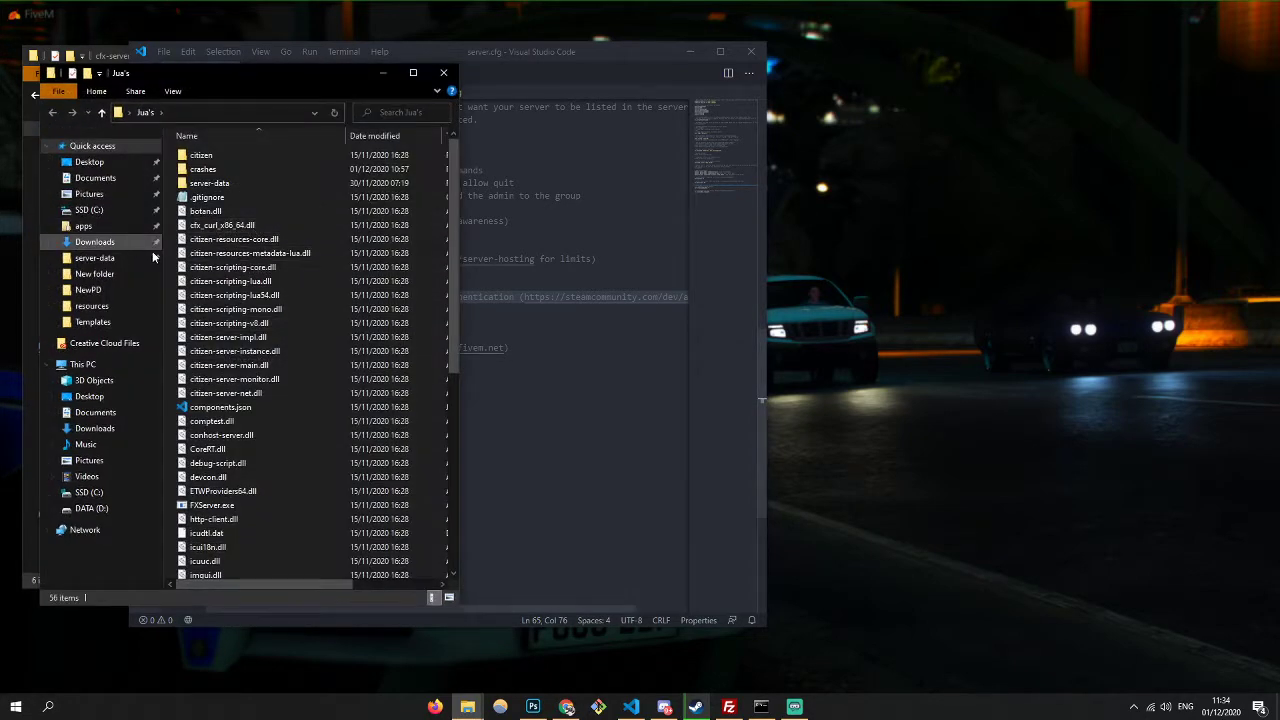
- Open the older server-data folder's server.cfg as a second VS Code tab, then minimize the editor
double_click(205, 191)
double_click(210, 225)
left_click(689, 51)
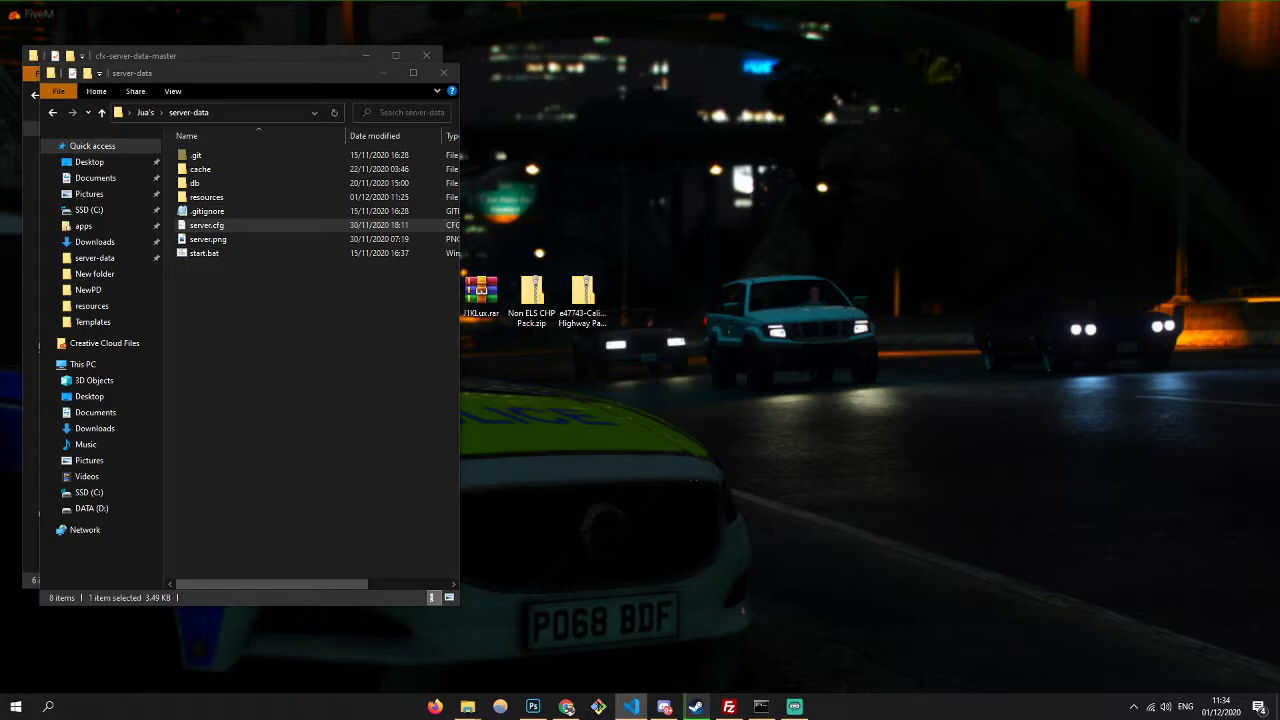
key("alt+Tab")
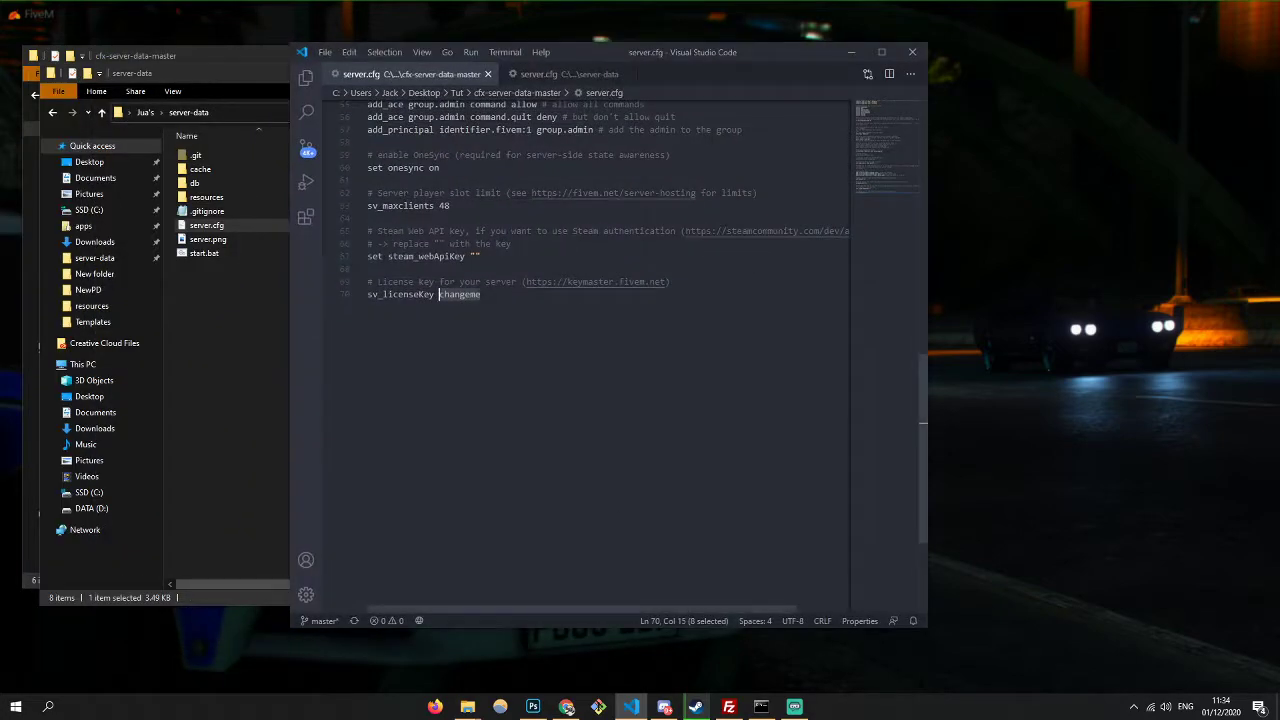
key("super+Down")
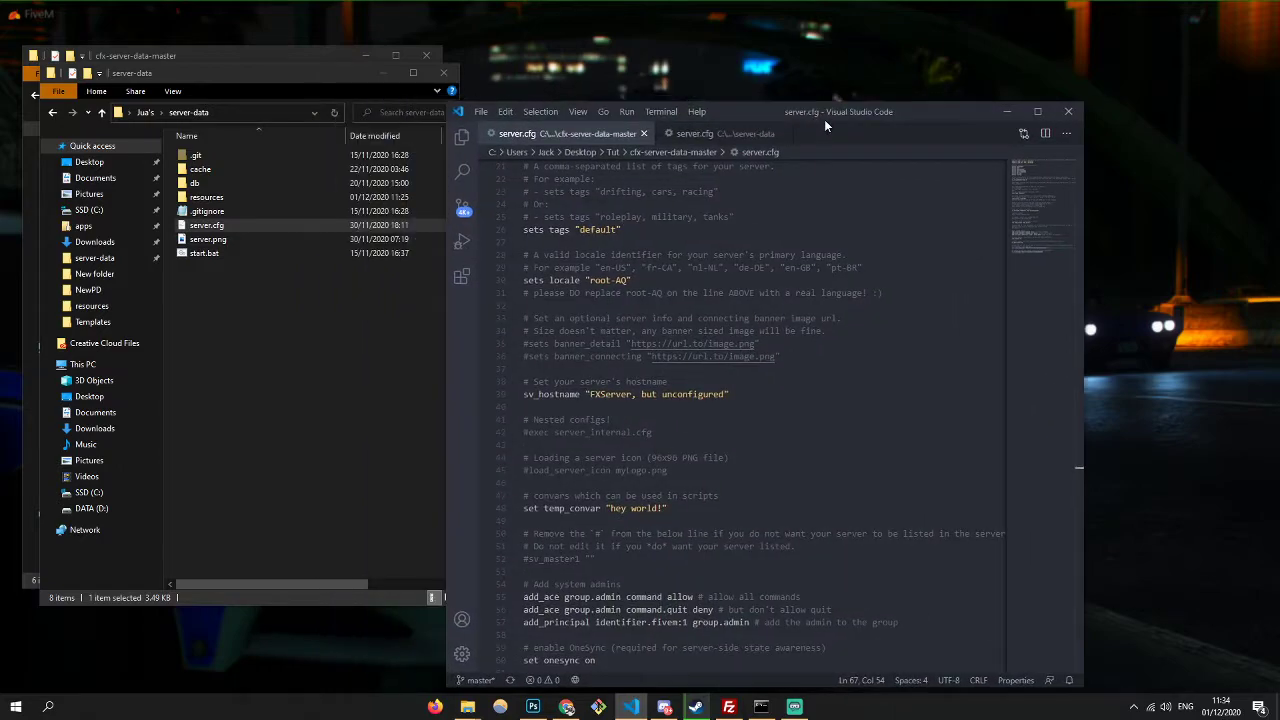
- Maximise the editor and change sv_hostname to Tut
left_click(1037, 111)
scroll(640, 360, "up", 5)
scroll(640, 360, "down", 4)
scroll(257, 416, "up", 1)
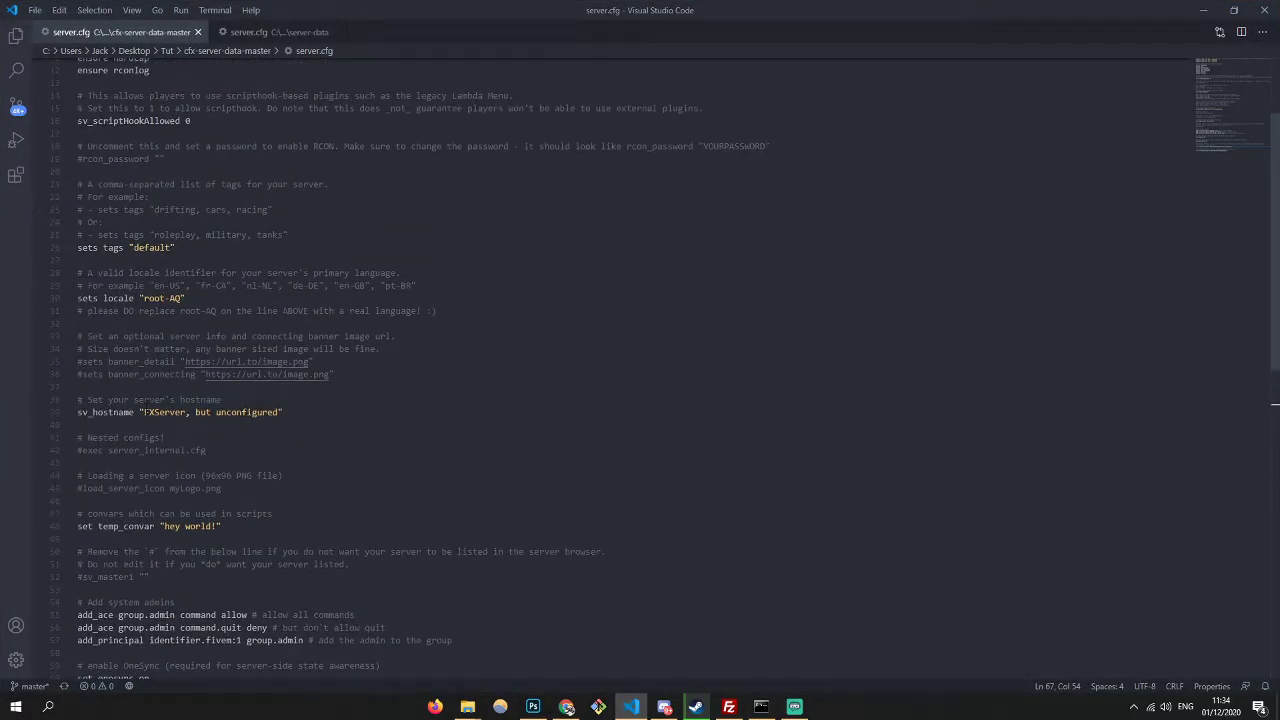
left_click_drag(143, 412, 279, 415)
type("Tut")
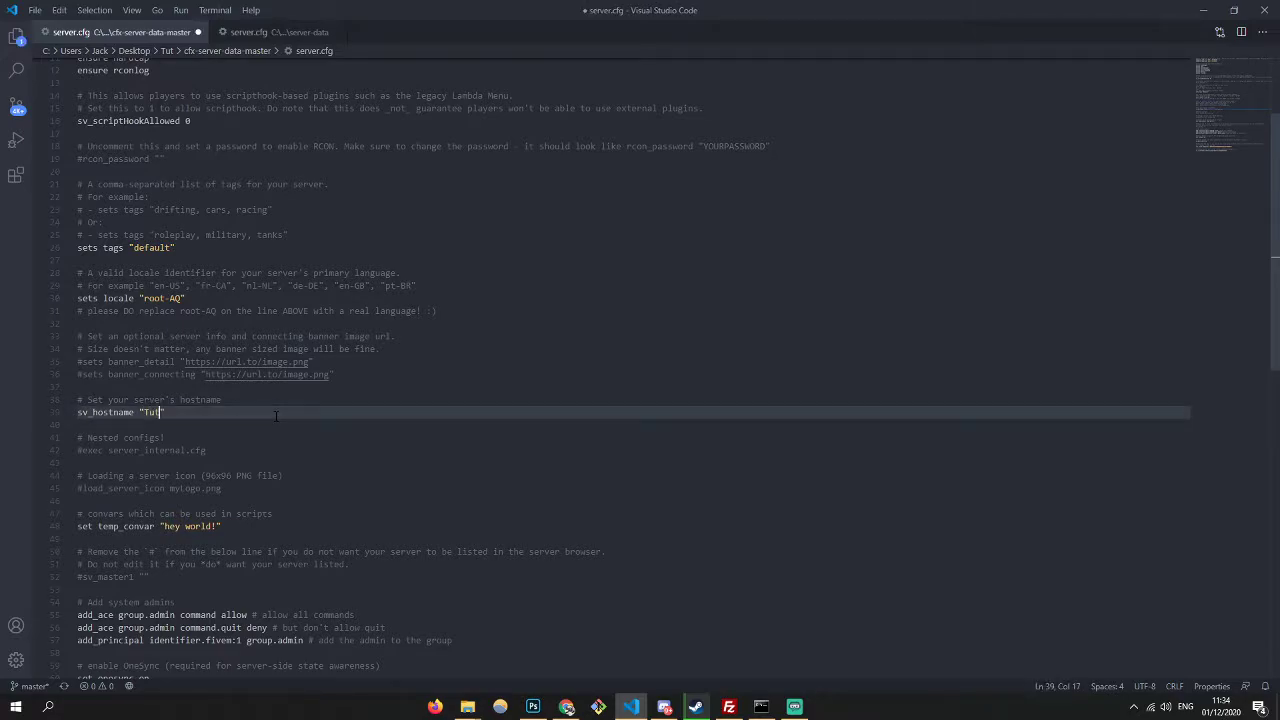
- Set the server tags to "roleplay, TUT" and save server.cfg
scroll(432, 421, "up", 2)
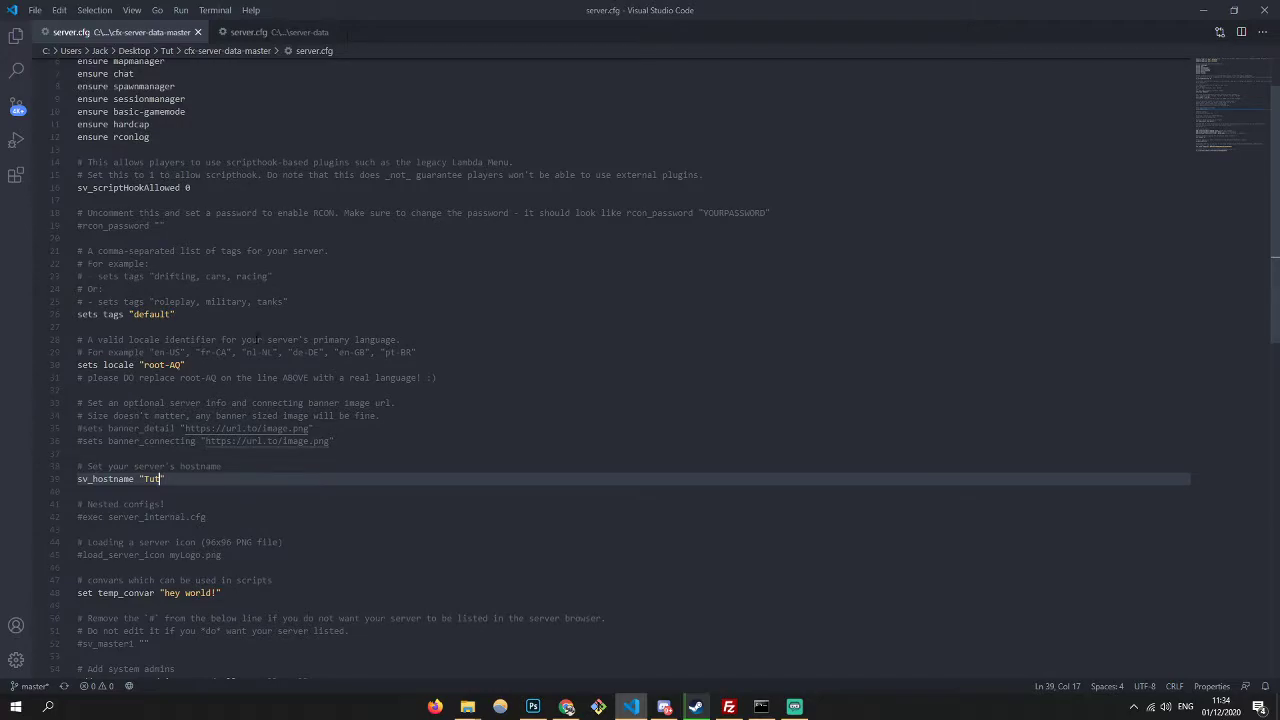
double_click(146, 314)
type("roleplay")
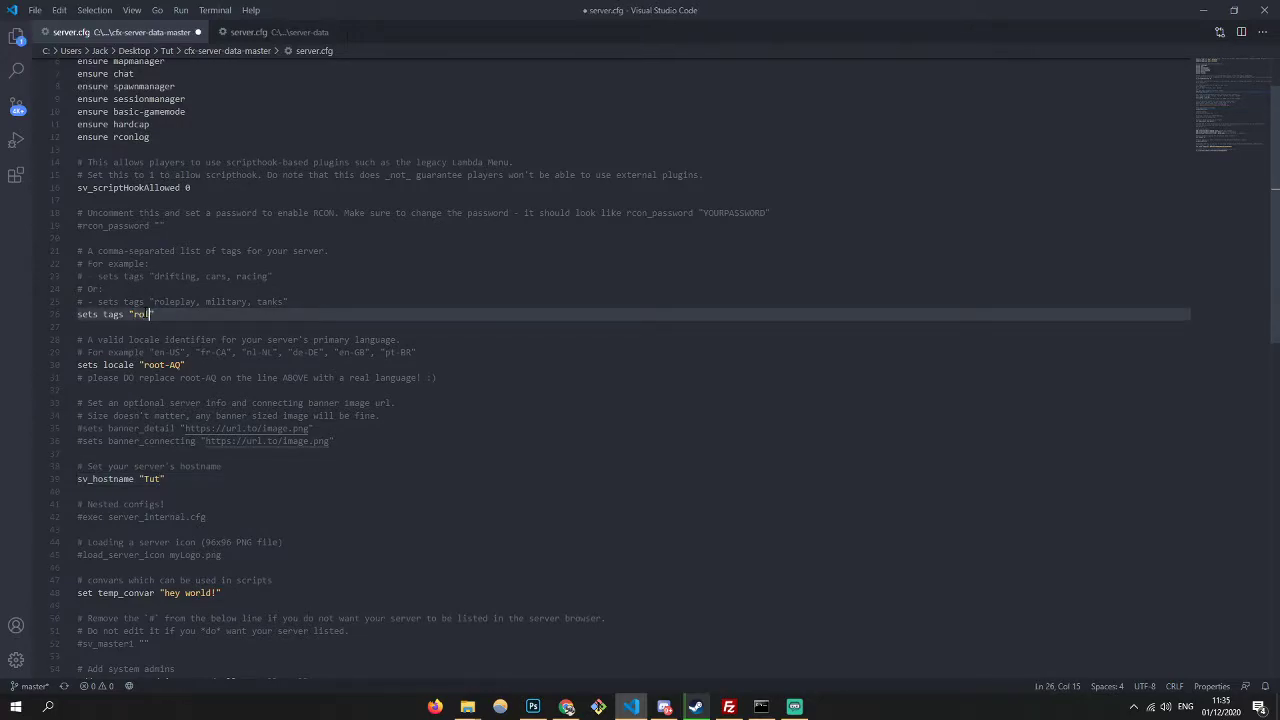
key("ctrl+s")
scroll(326, 393, "up", 2)
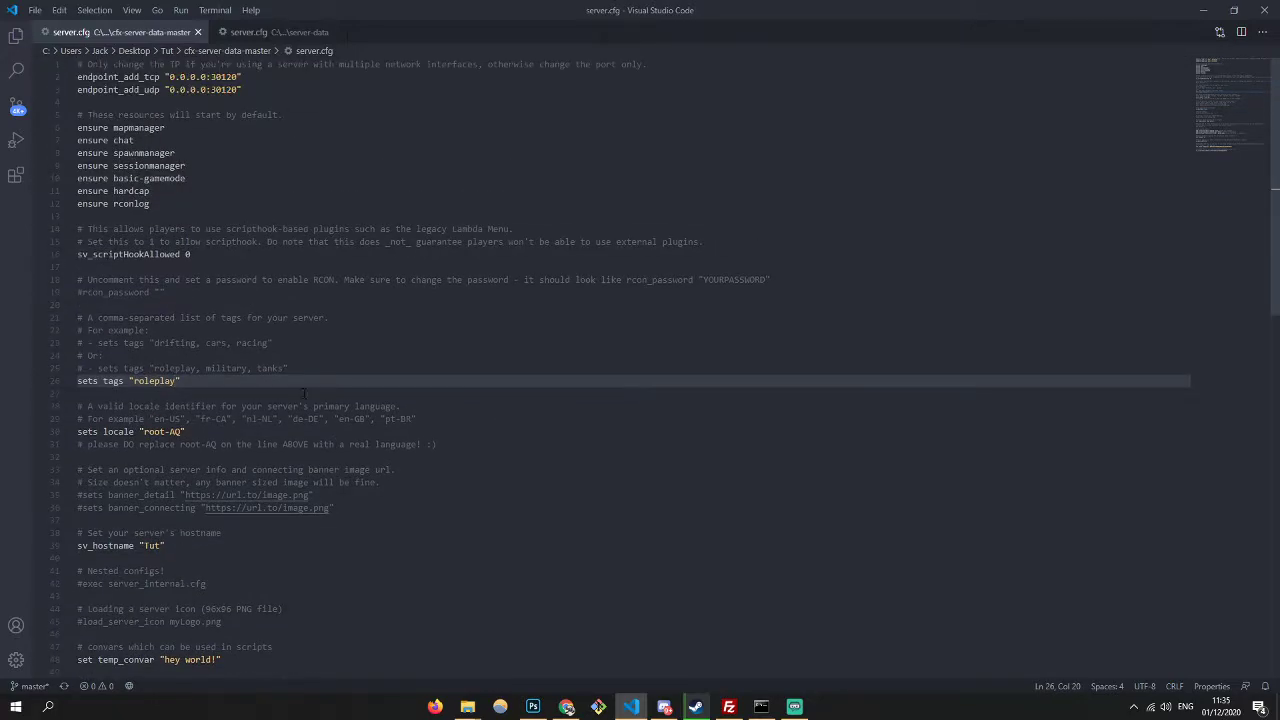
type(", TUT")
key("ctrl+s")
- Fill in the rcon password value and save the config
left_click(566, 707)
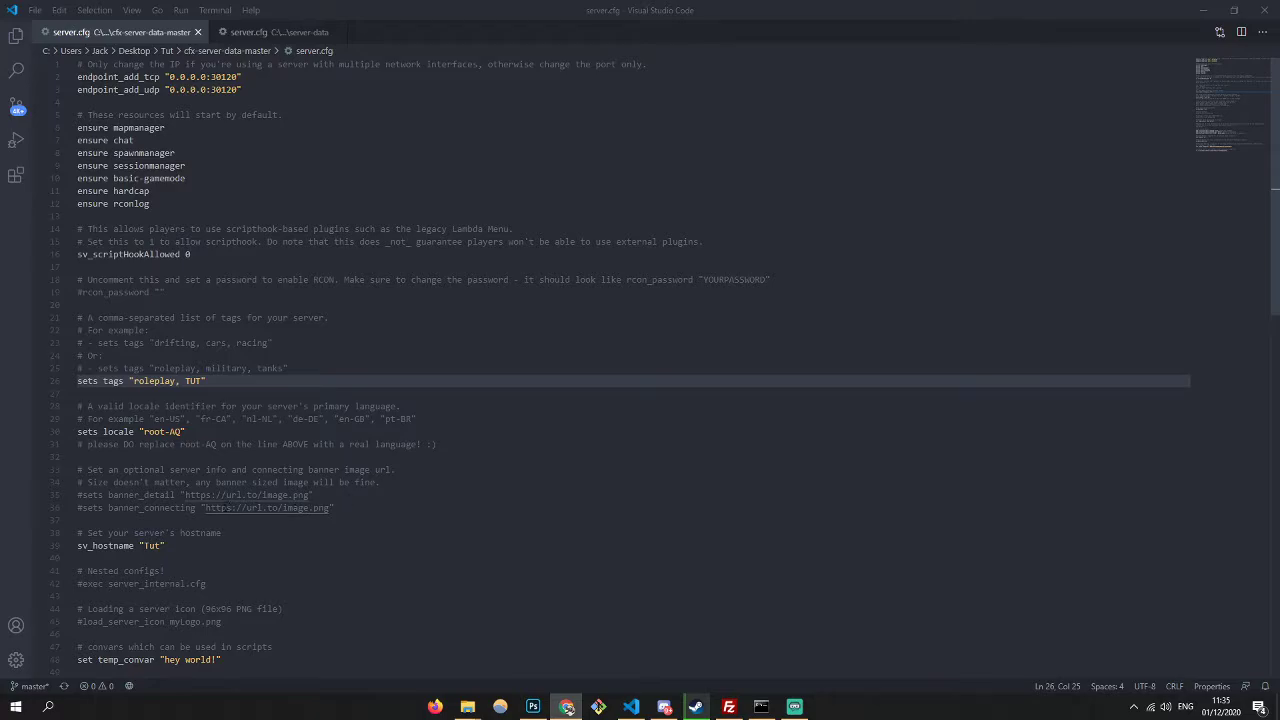
left_click(160, 292)
type("tut")
key("BackSpace")
key("BackSpace")
key("ctrl+s")
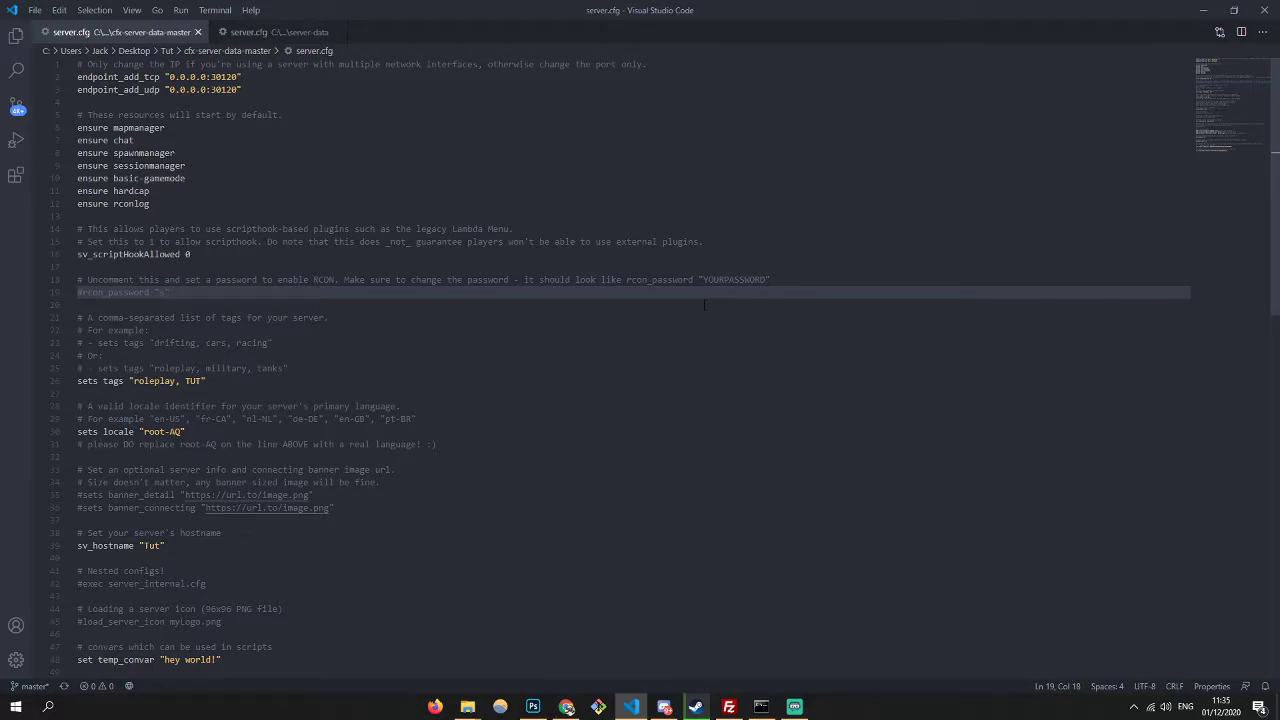
- Add two blank lines after ensure rconlog and save the config
left_click(205, 254)
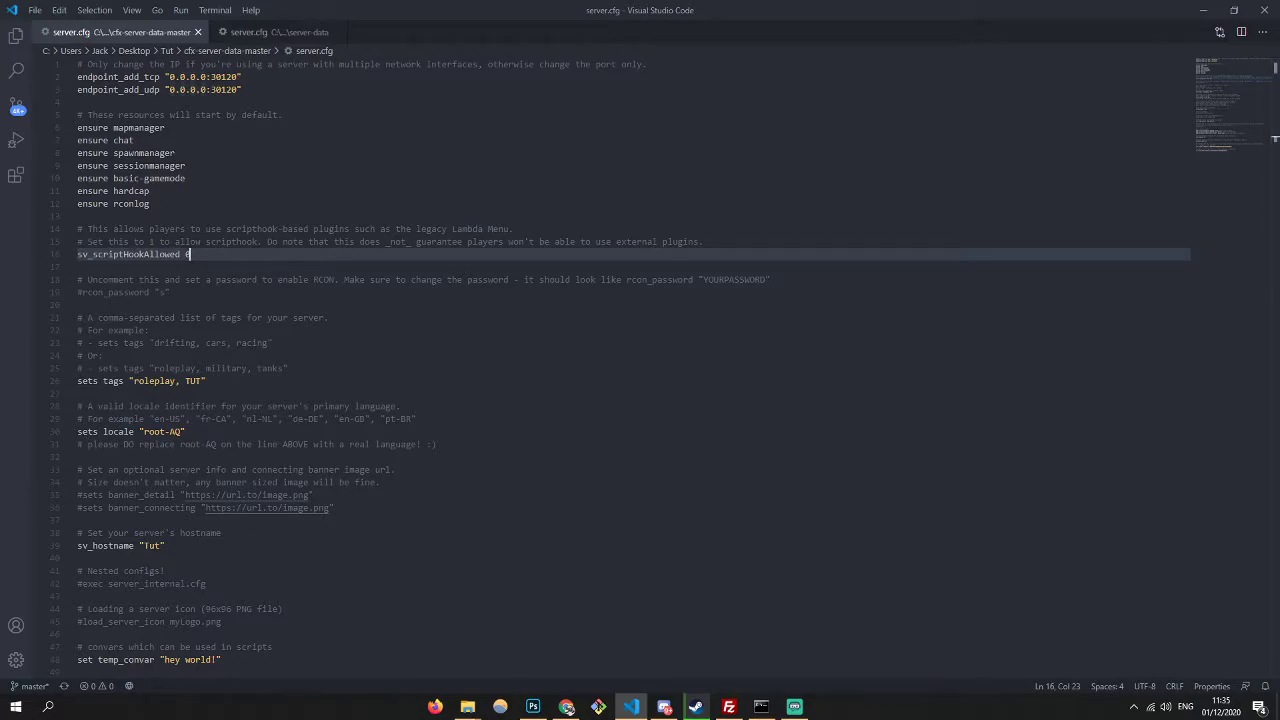
left_click(780, 707)
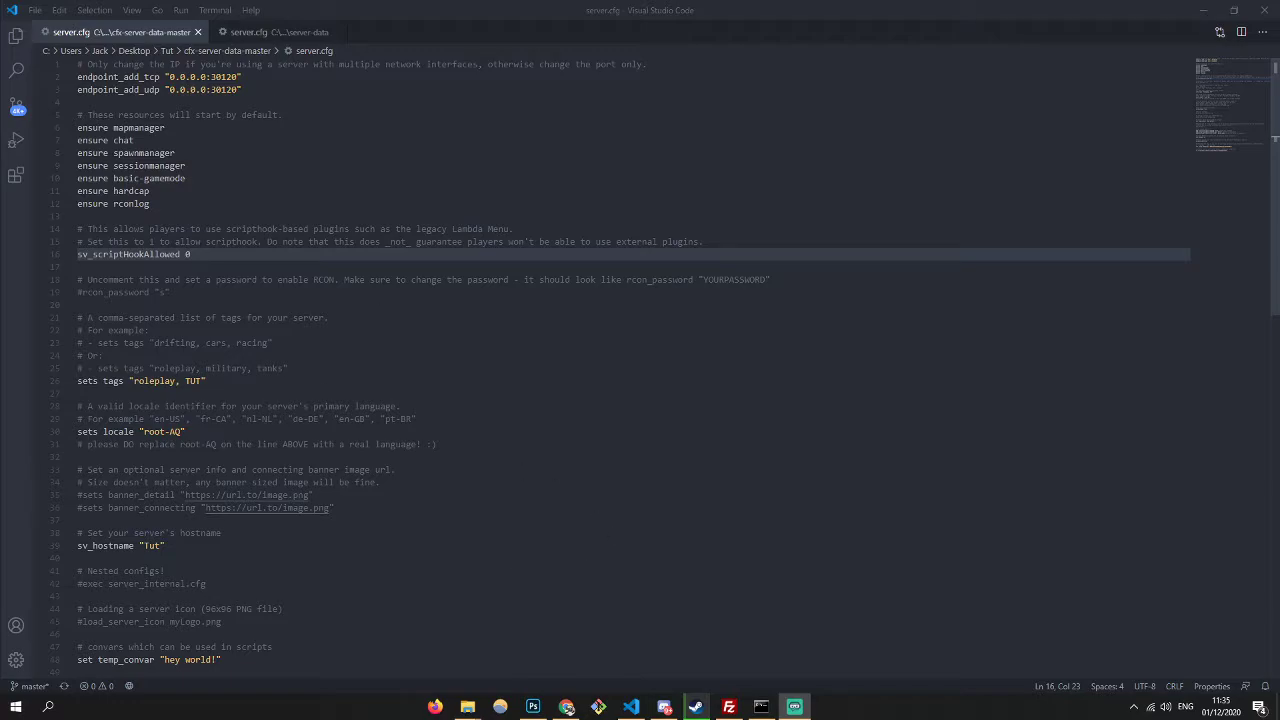
left_click_drag(600, 228, 636, 242)
left_click(345, 242)
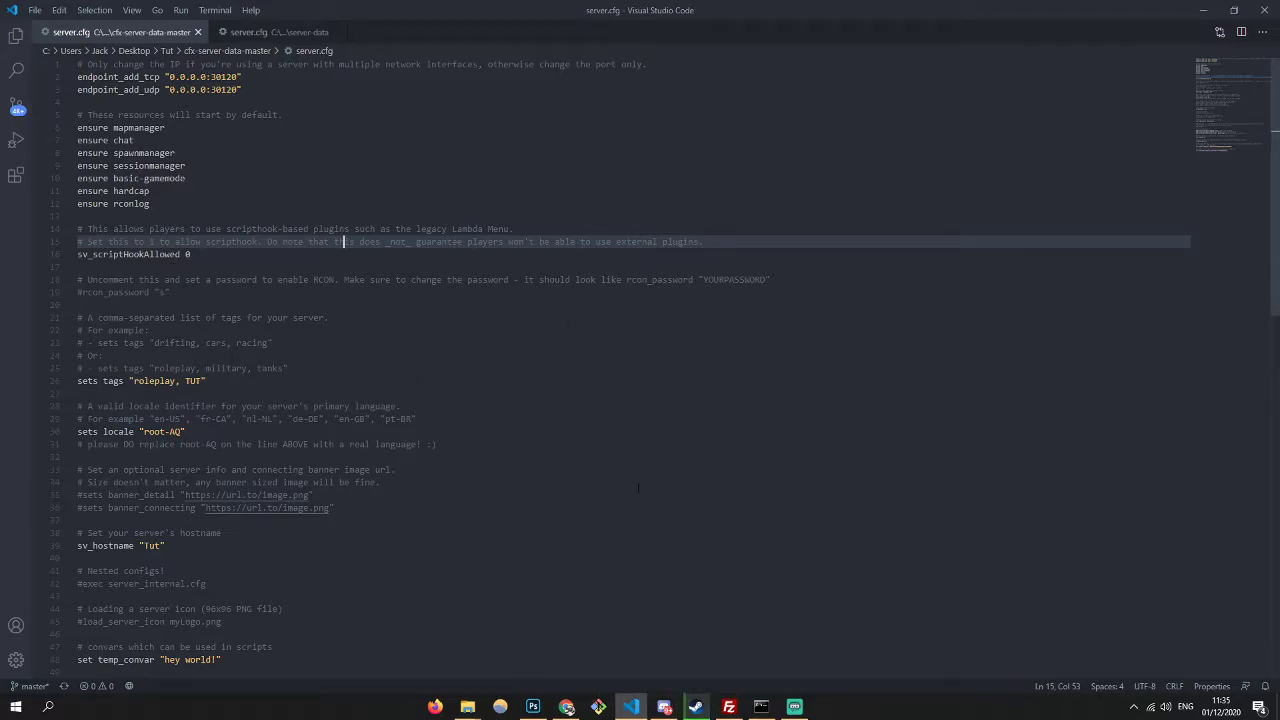
key("Up")
key("Up")
key("Up")
key("Return")
key("Return")
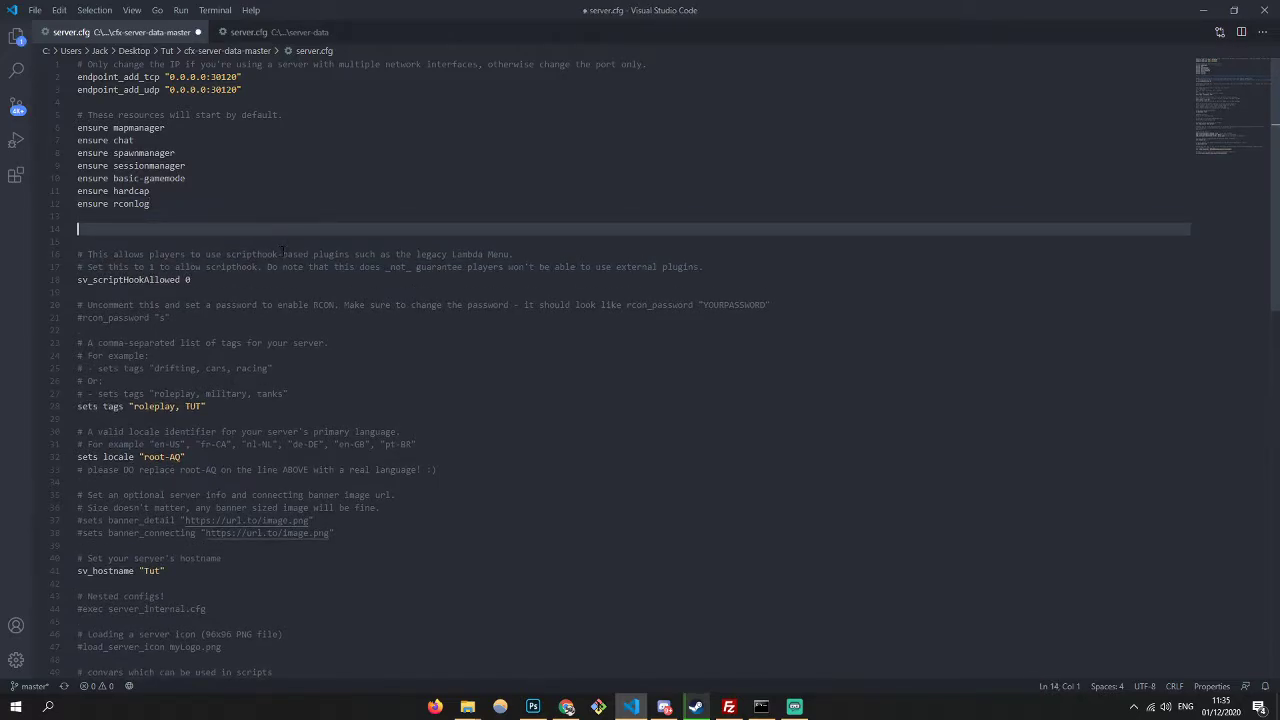
key("Return")
key("Return")
key("Up")
key("ctrl+s")
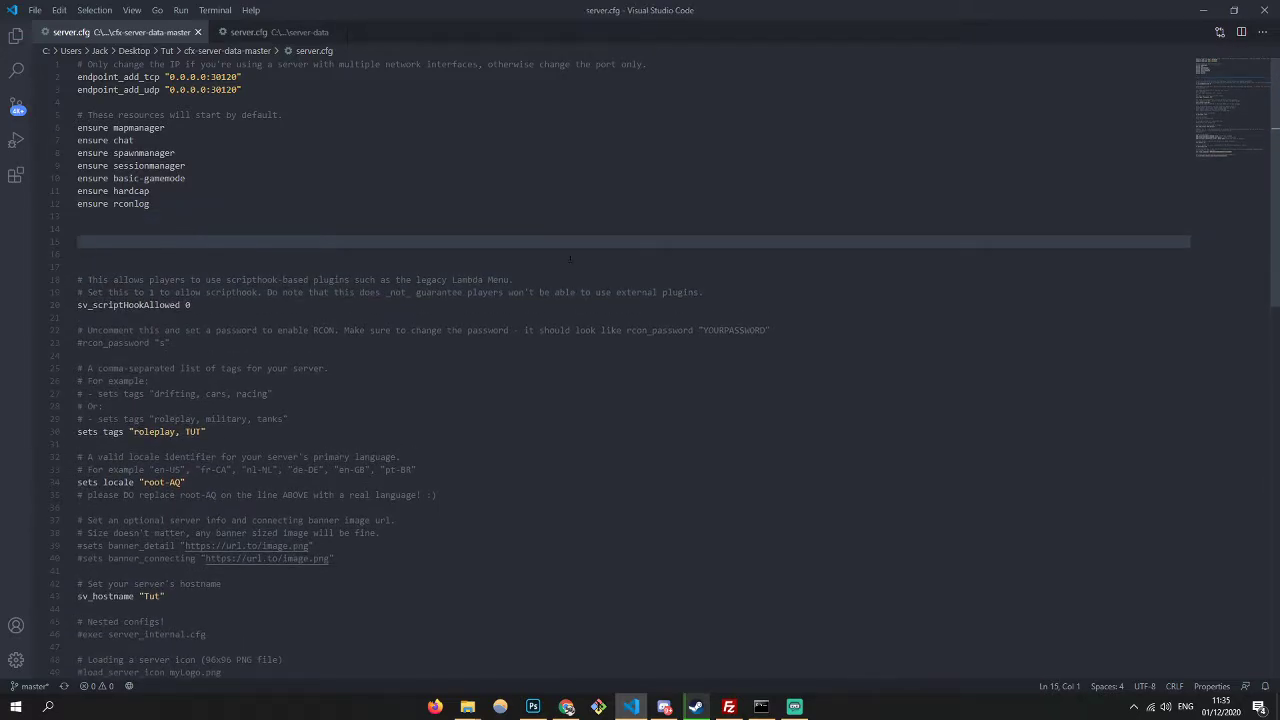
- Set the locale to en-US, save, and relaunch the old server start script
scroll(640, 62, "down", 2)
scroll(640, 368, "up", 2)
double_click(765, 6)
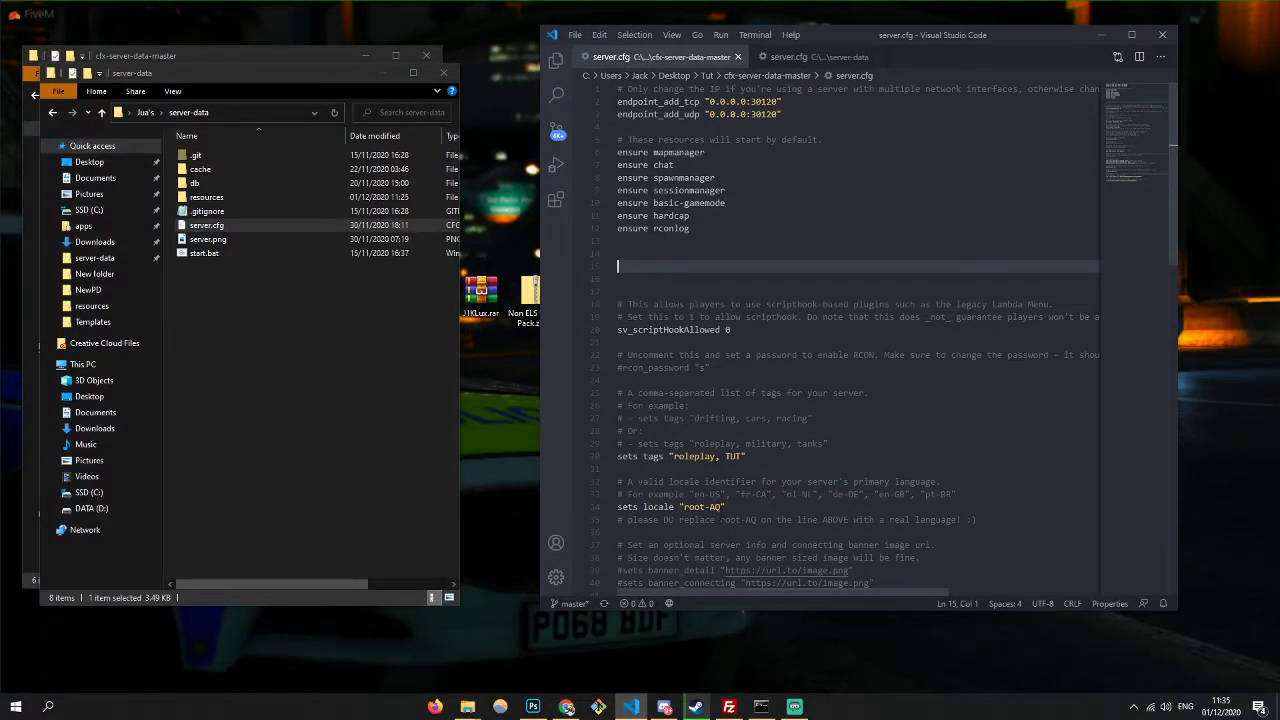
double_click(712, 507)
type("KIS")
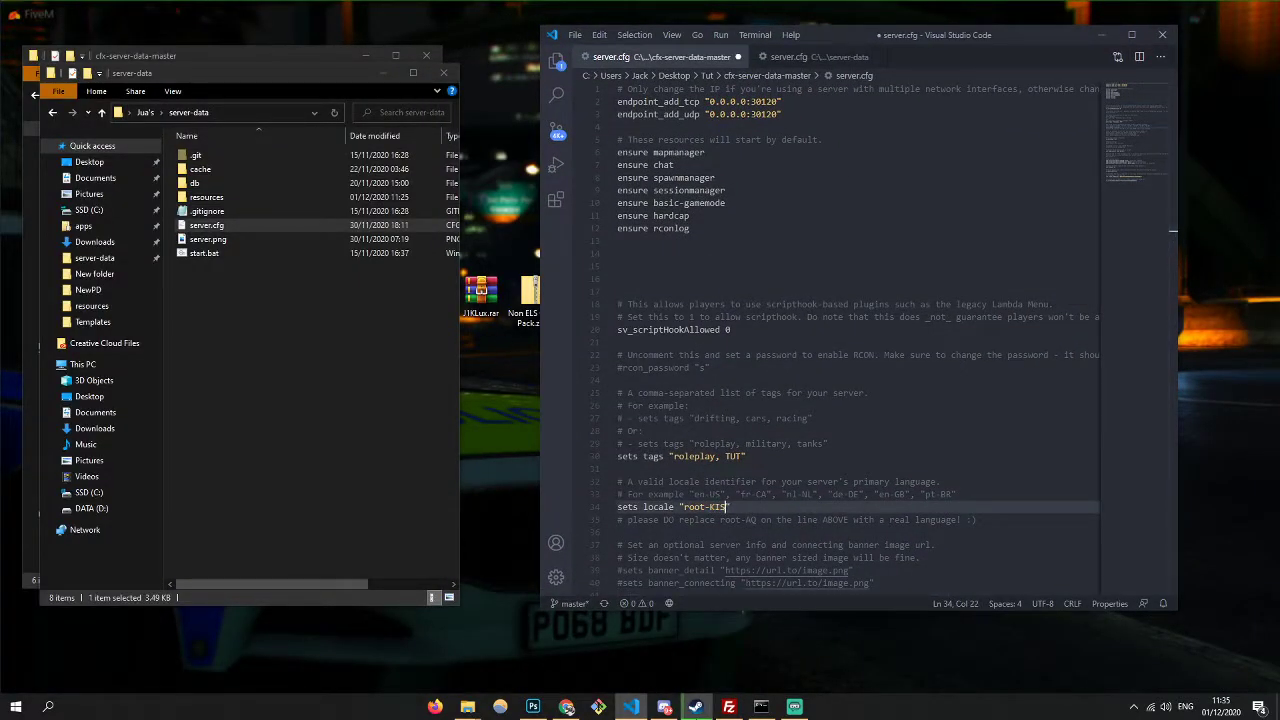
key("BackSpace")
key("BackSpace")
key("BackSpace")
key("BackSpace")
key("BackSpace")
key("BackSpace")
key("BackSpace")
key("BackSpace")
type("en-us")
key("BackSpace")
key("BackSpace")
type("USs")
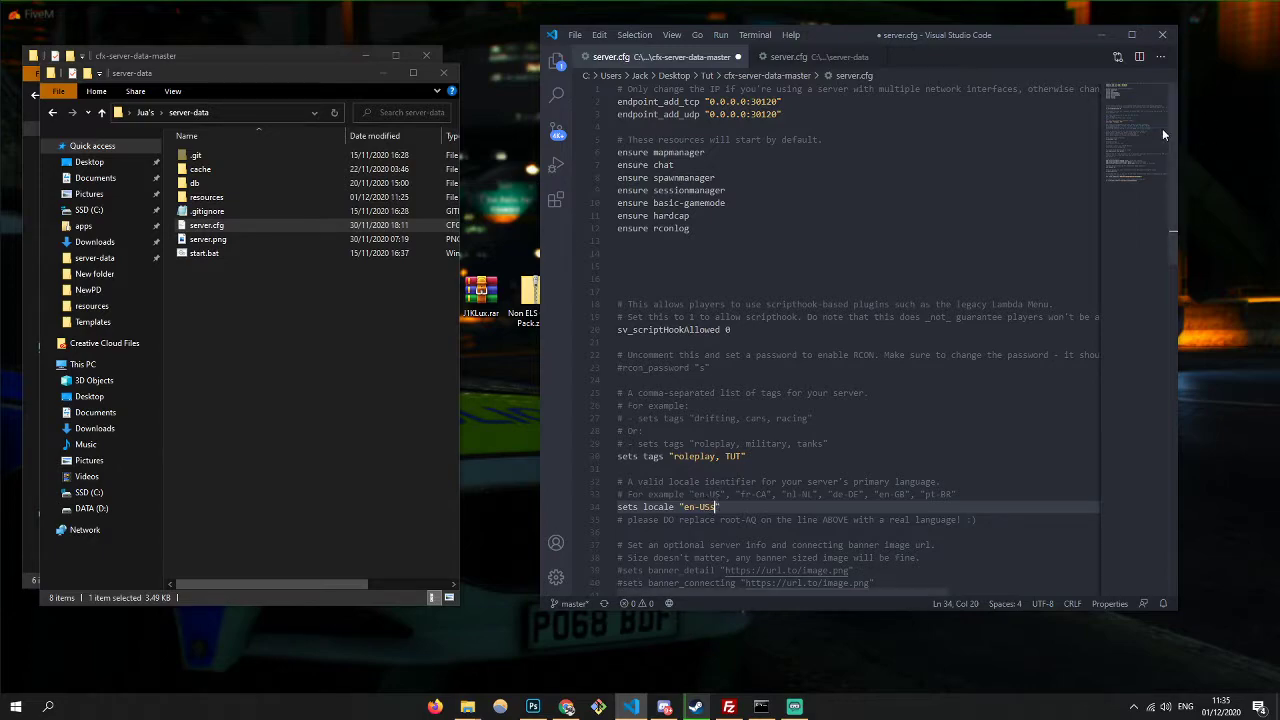
key("BackSpace")
key("ctrl+s")
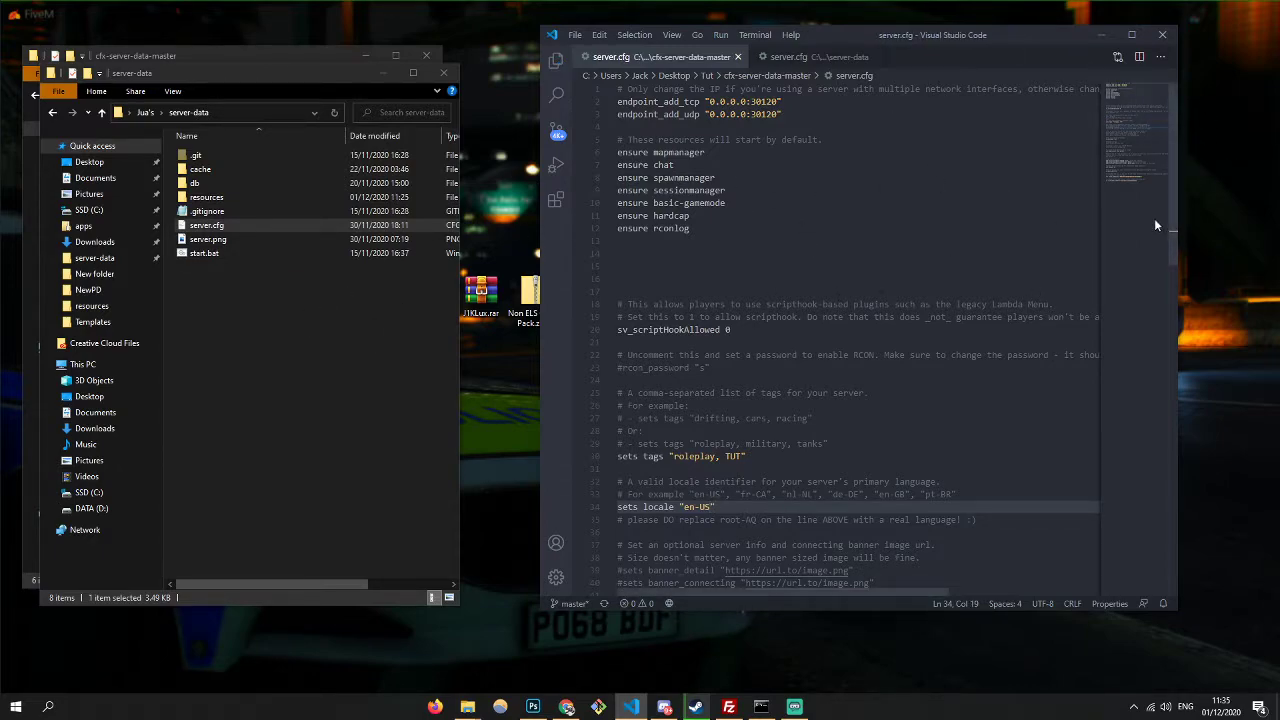
double_click(302, 248)
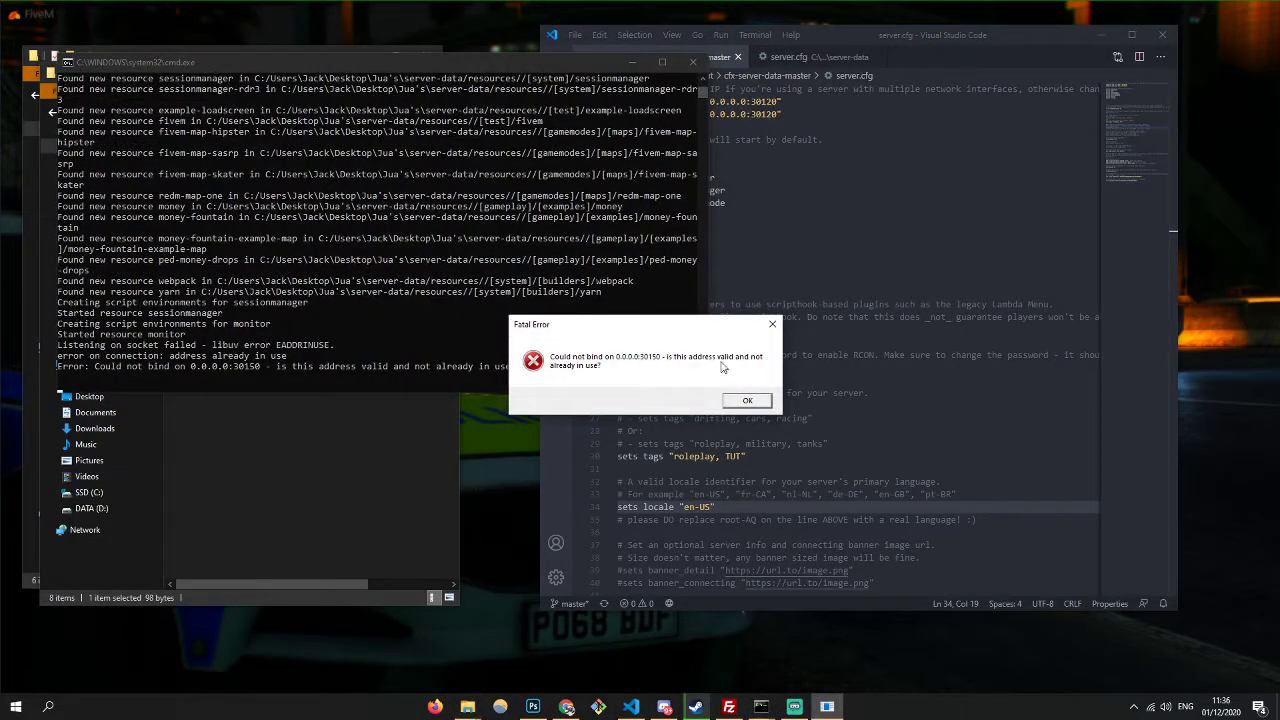
- Dismiss the address-in-use error and start the server from cfx-server-data-master
left_click(749, 398)
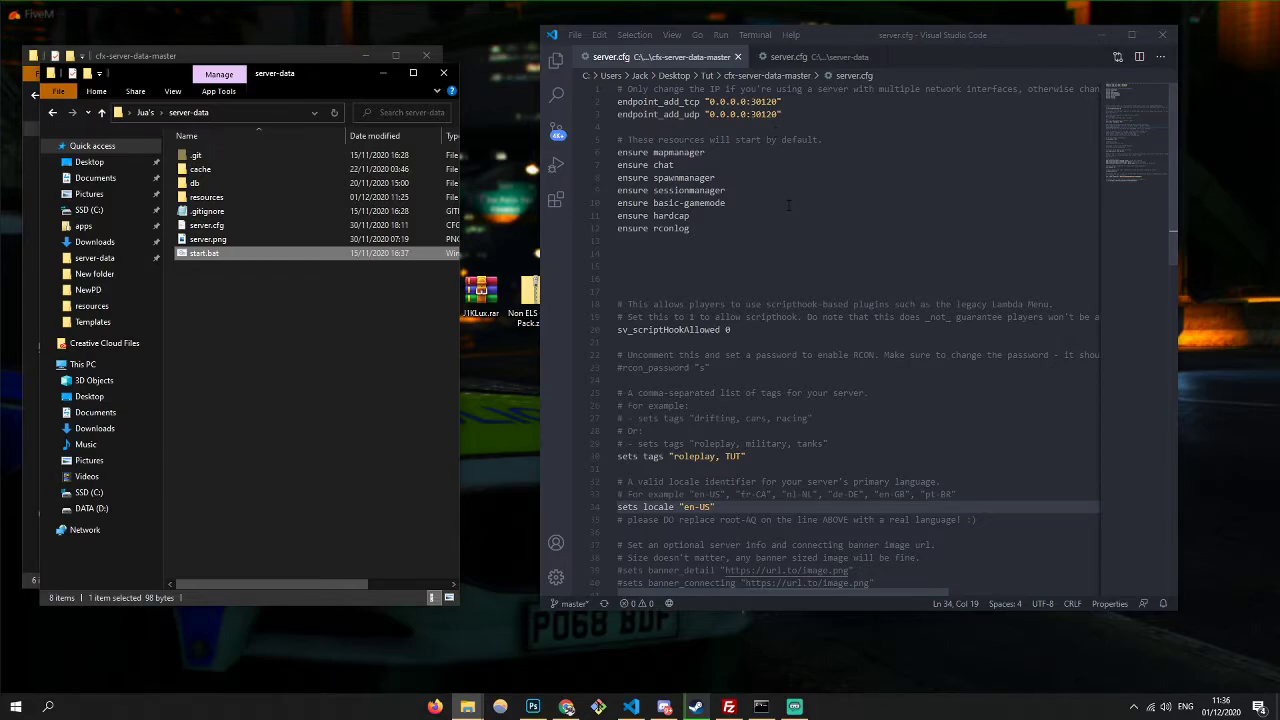
left_click(443, 72)
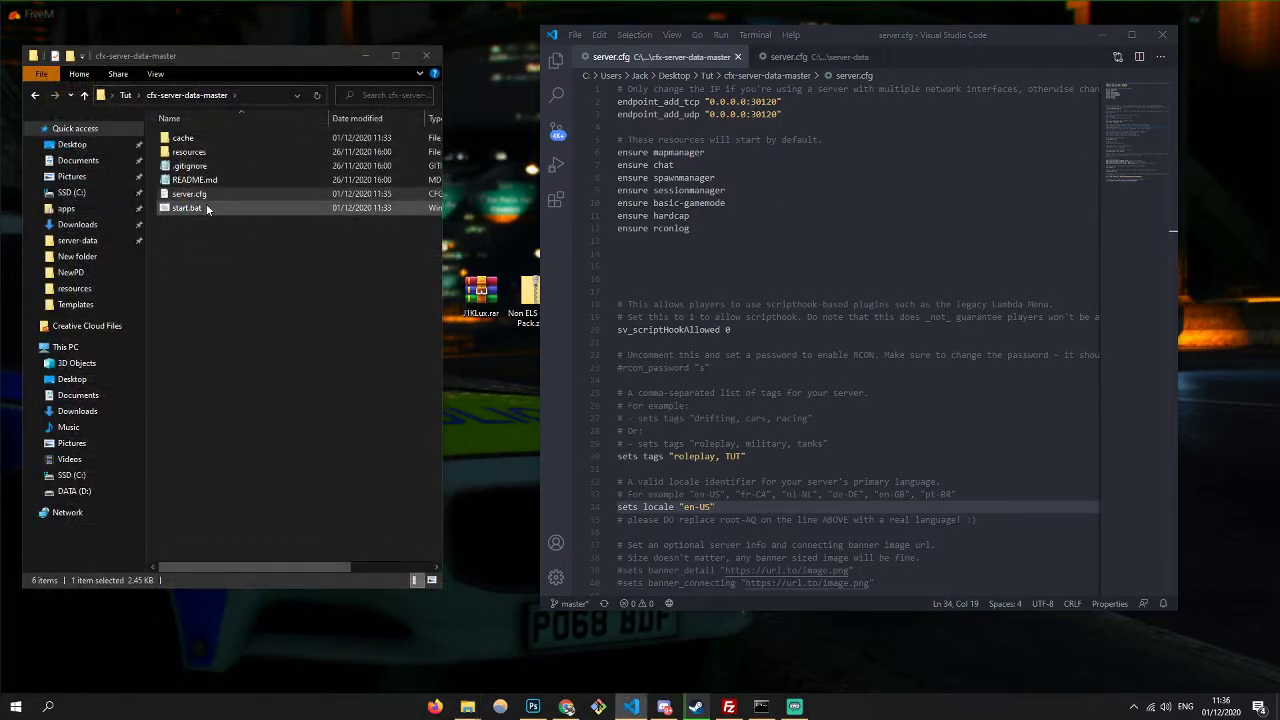
double_click(206, 207)
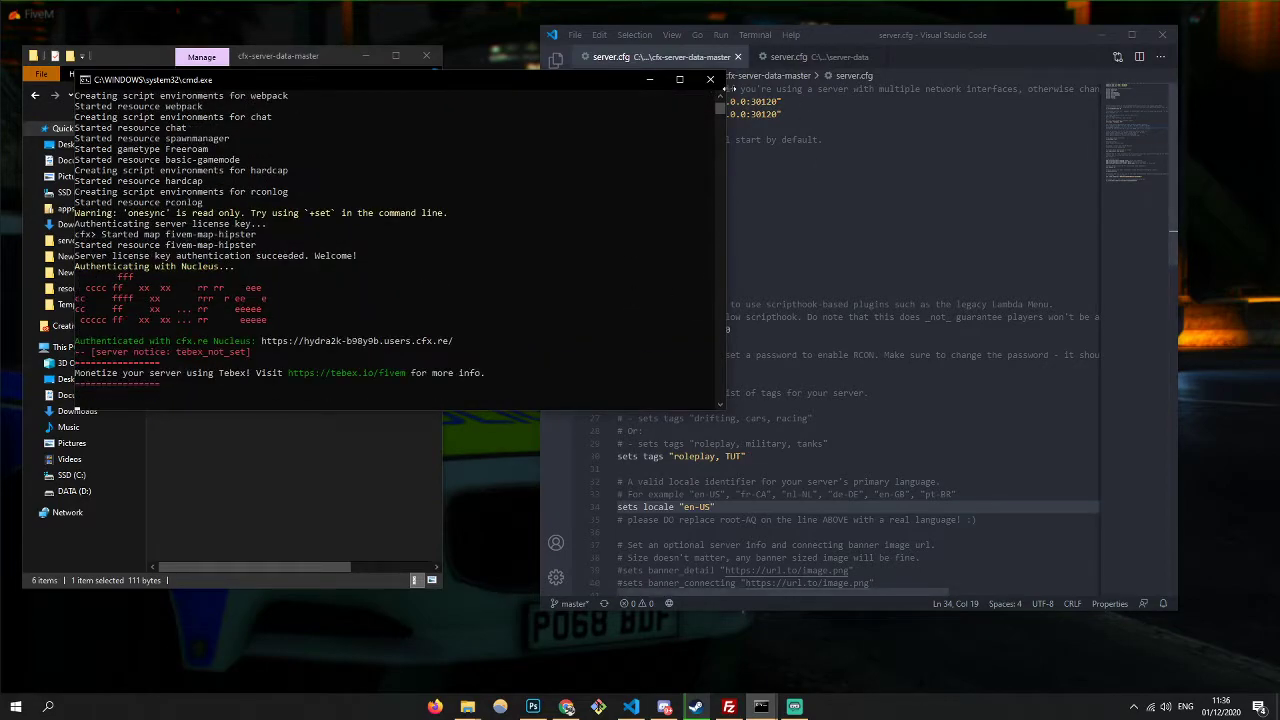
- Close the server console and VS Code, then select the three downloaded archives
left_click(710, 79)
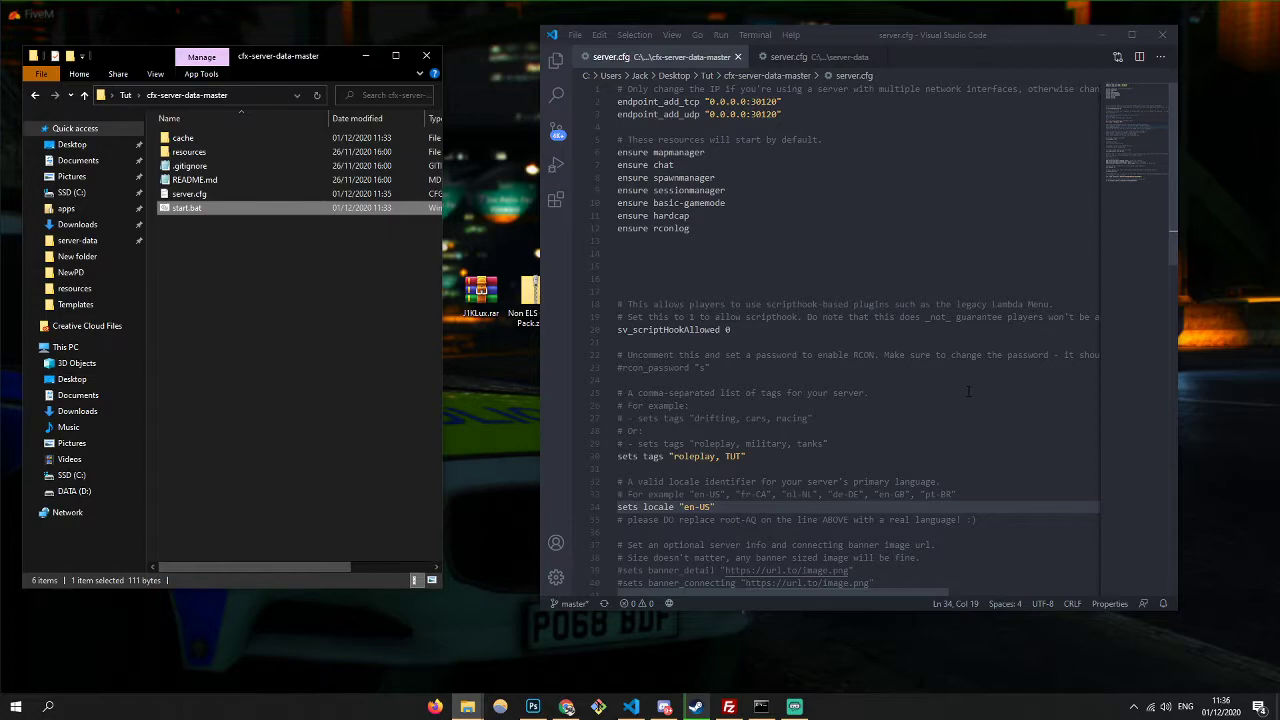
left_click(1162, 34)
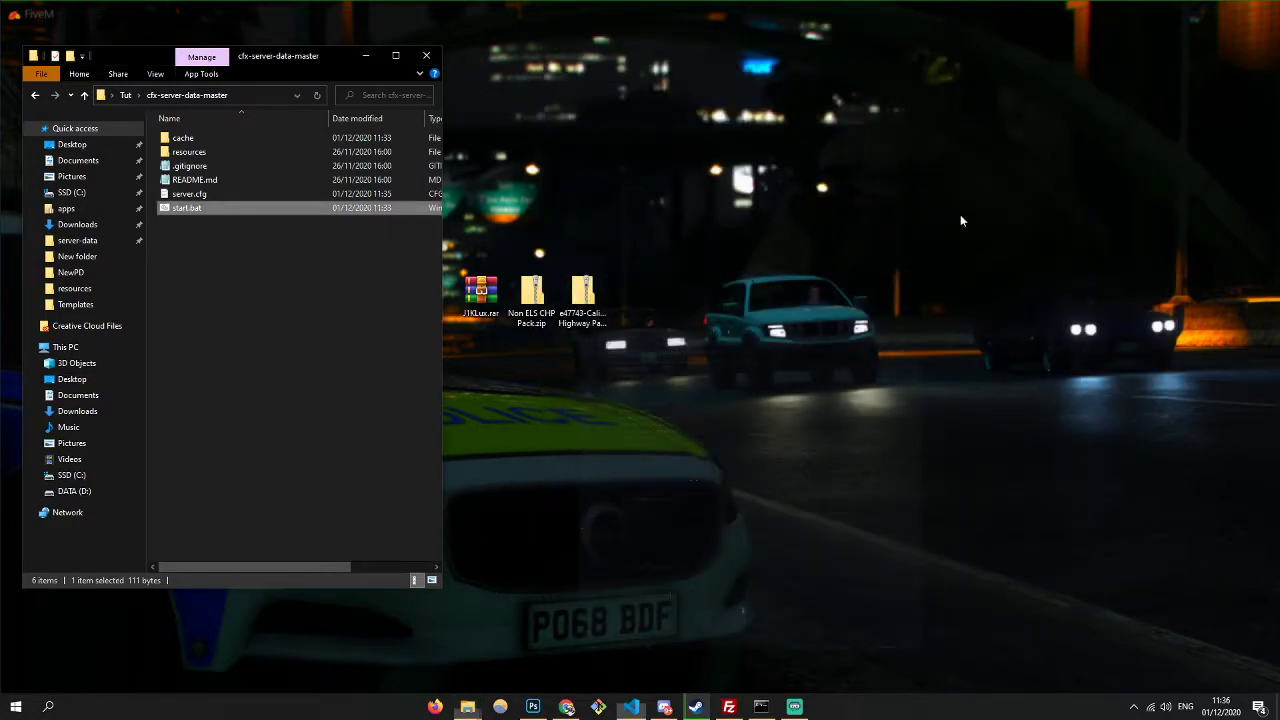
left_click_drag(691, 323, 1263, 693)
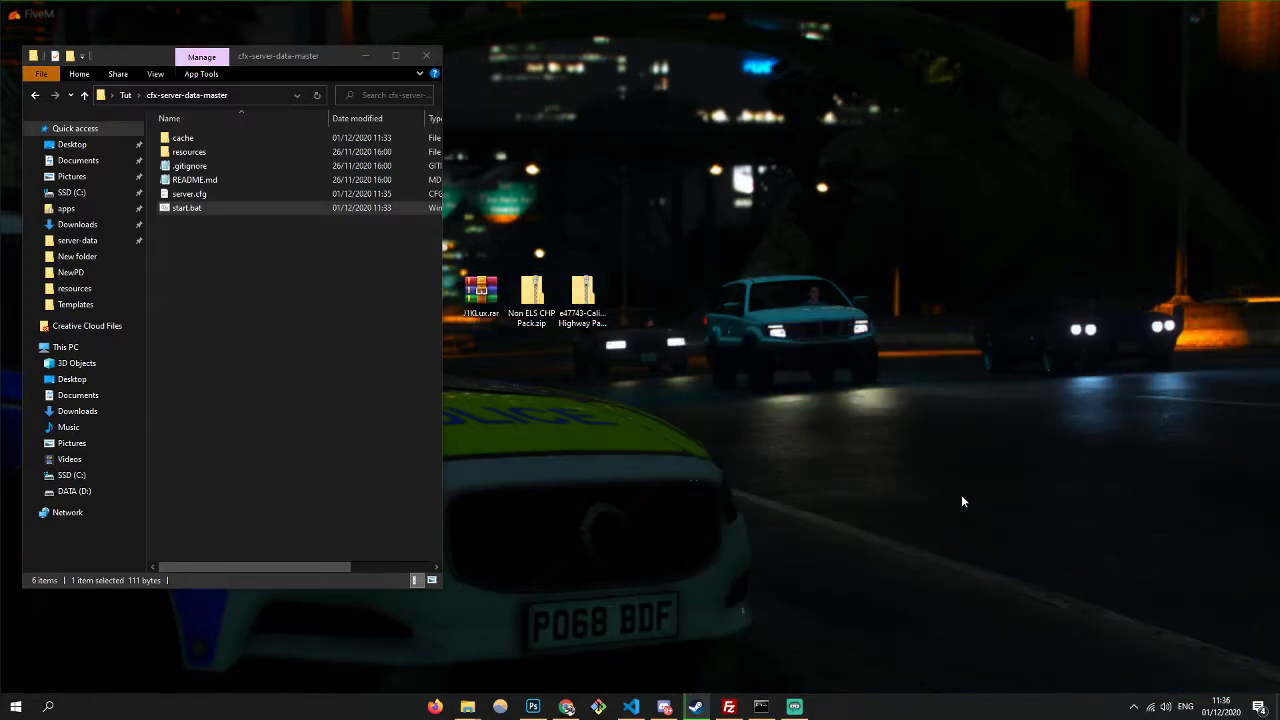
- Place the resources folder beside Non ELS CHP Pack.zip opened to 1. Packaged File
double_click(531, 305)
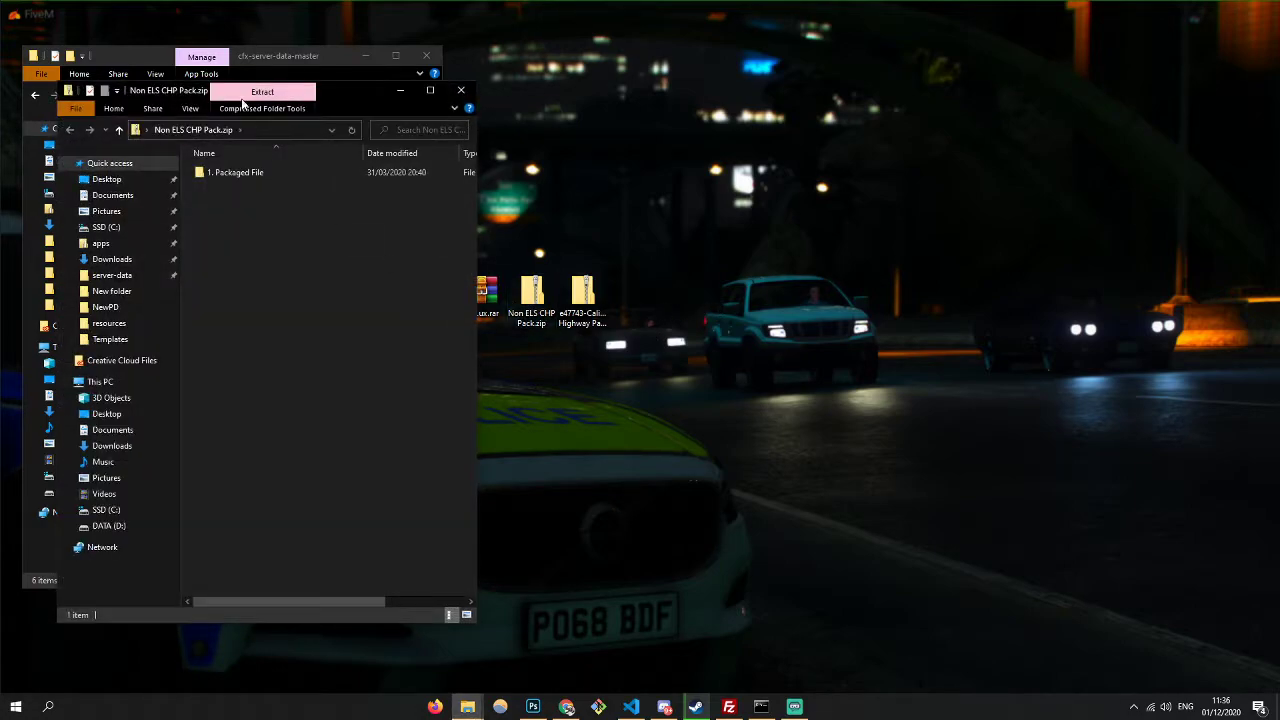
left_click_drag(249, 120, 834, 125)
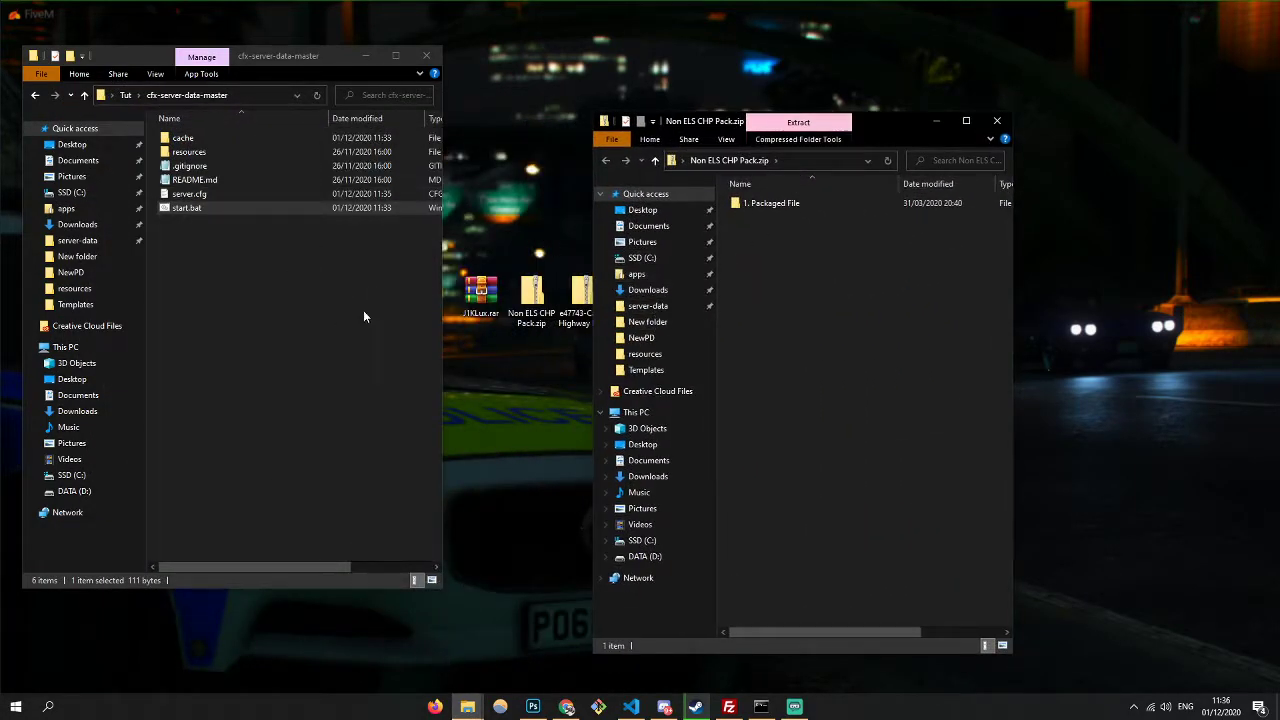
left_click(213, 154)
double_click(213, 154)
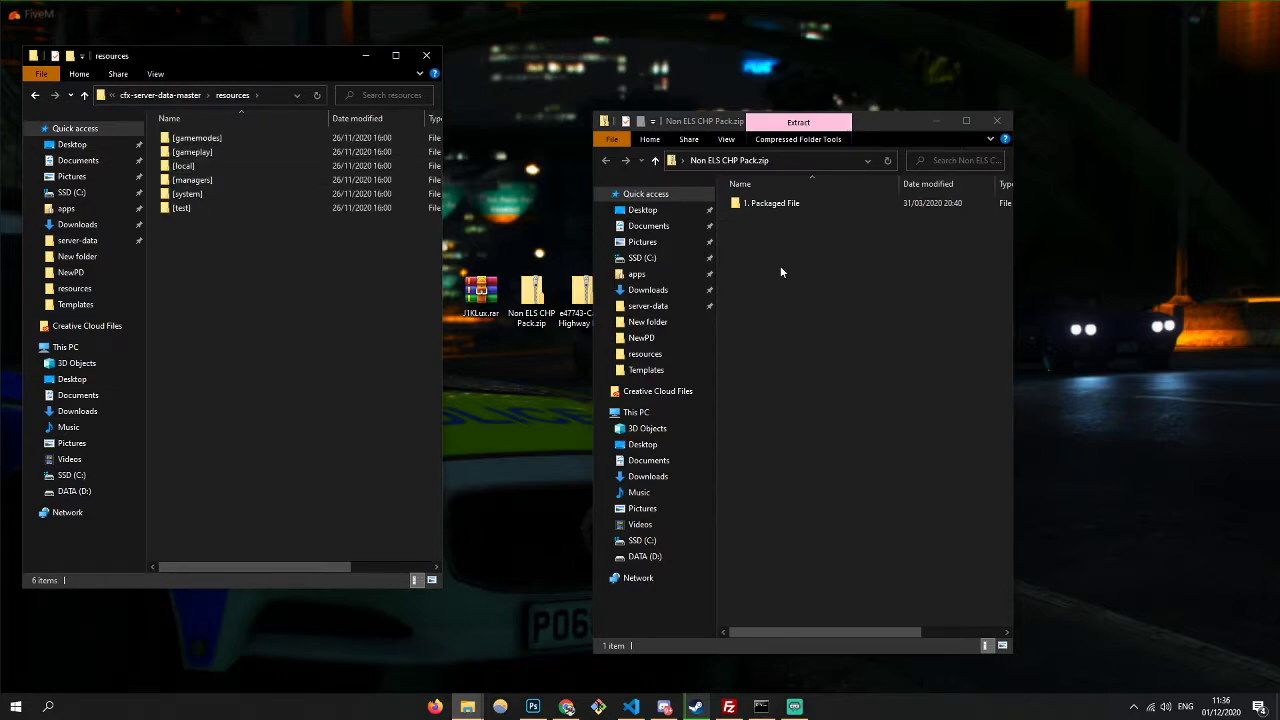
double_click(775, 203)
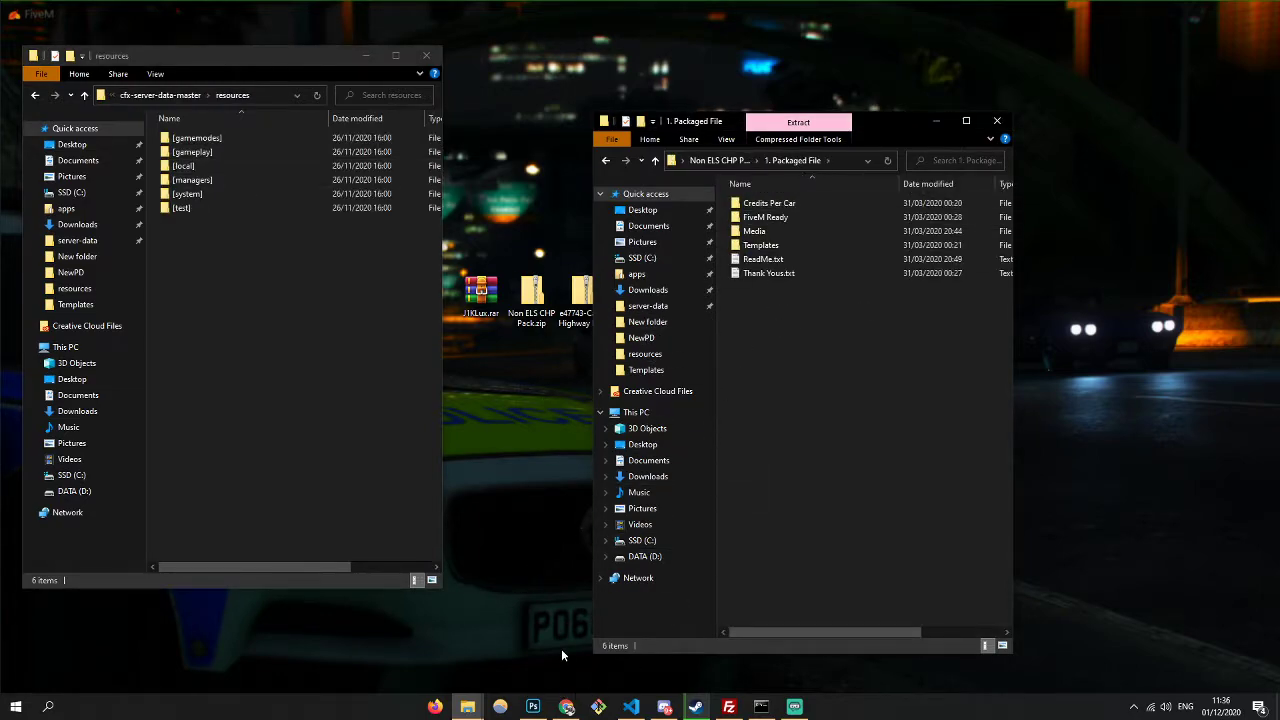
- Switch to Chrome and close the two leftover tabs
left_click(566, 706)
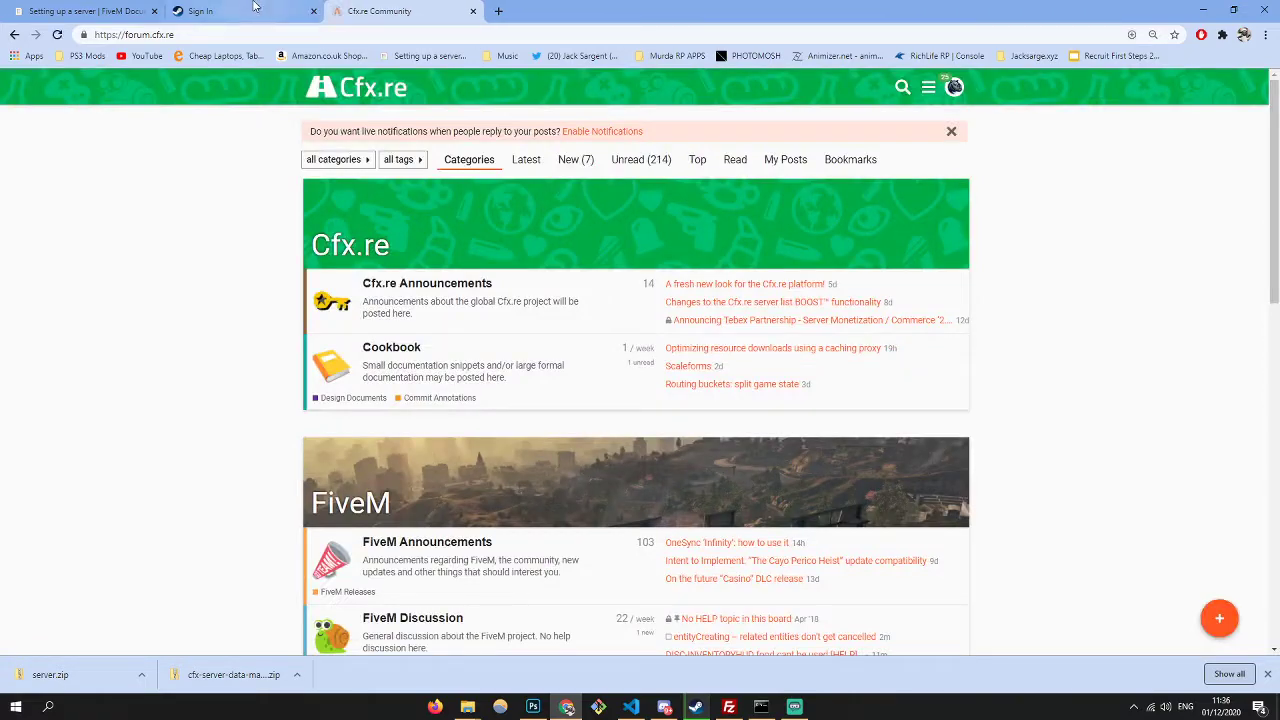
left_click(152, 10)
left_click(152, 10)
left_click(152, 10)
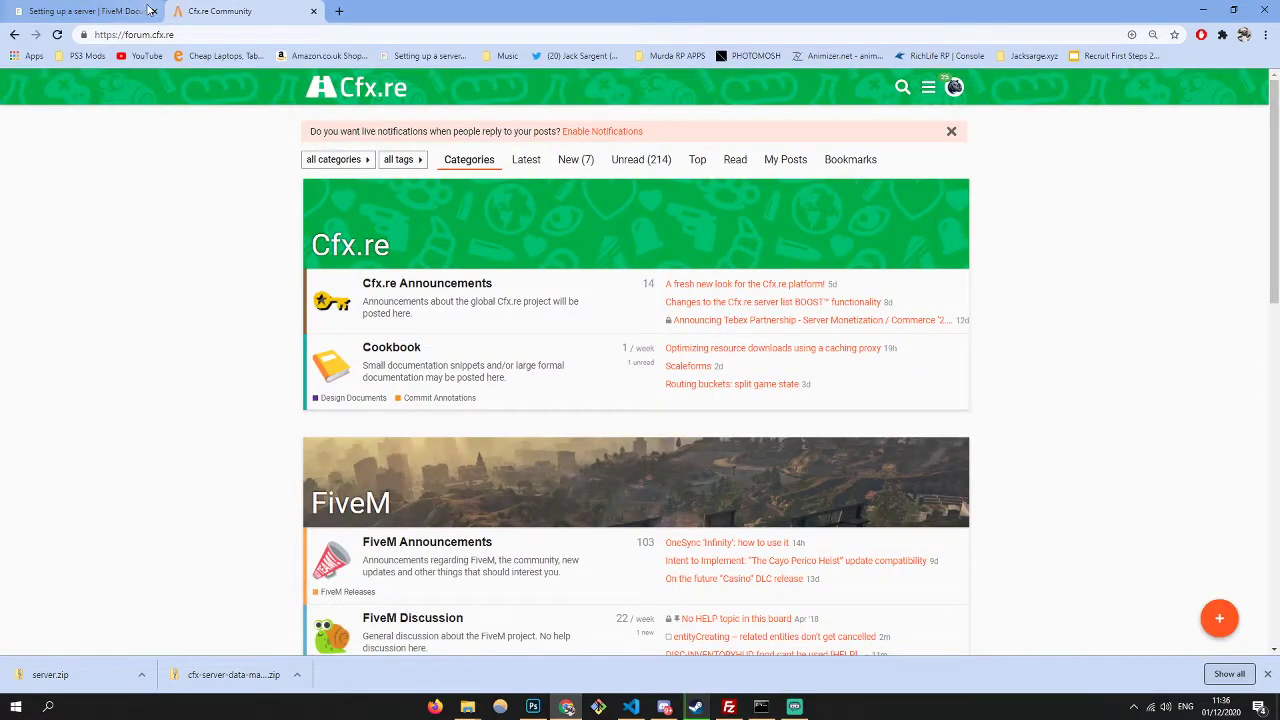
left_click(152, 10)
- Search the forum, open the Lore Friendly CHP Vehicle Pack topic, and scroll its screenshots before minimising Chrome
left_click(903, 88)
type("ser")
key("Return")
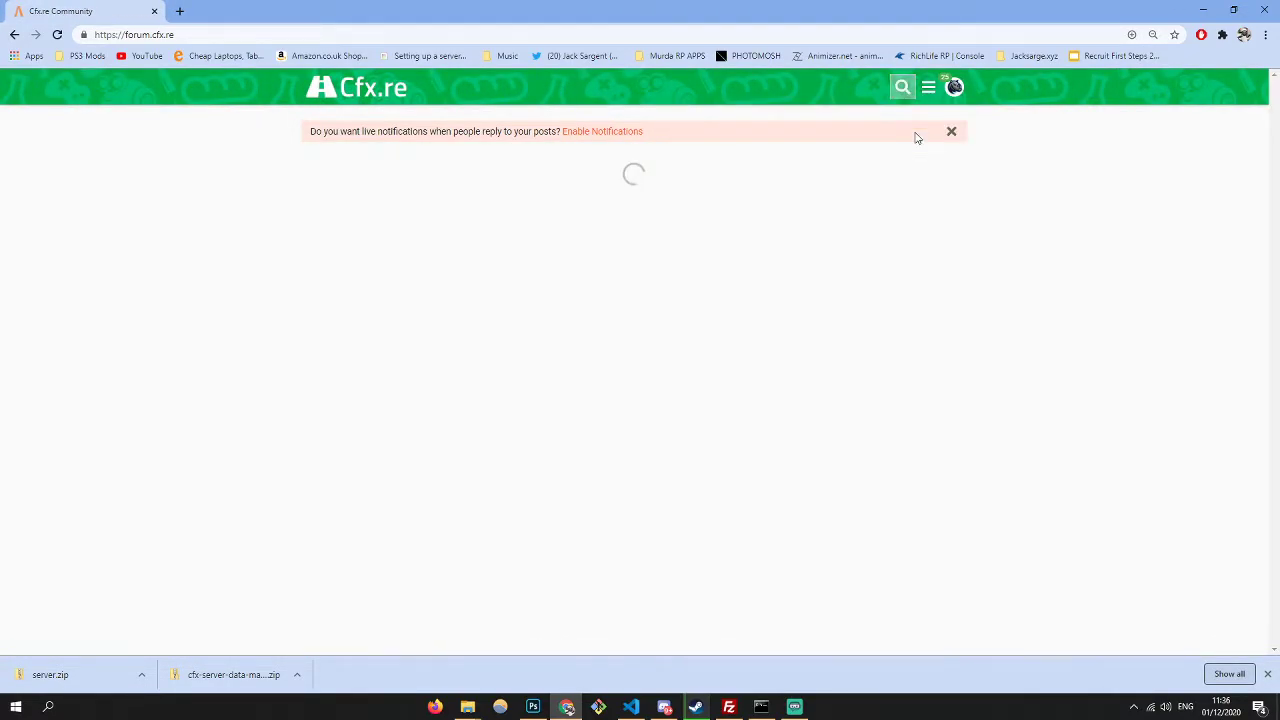
left_click(515, 273)
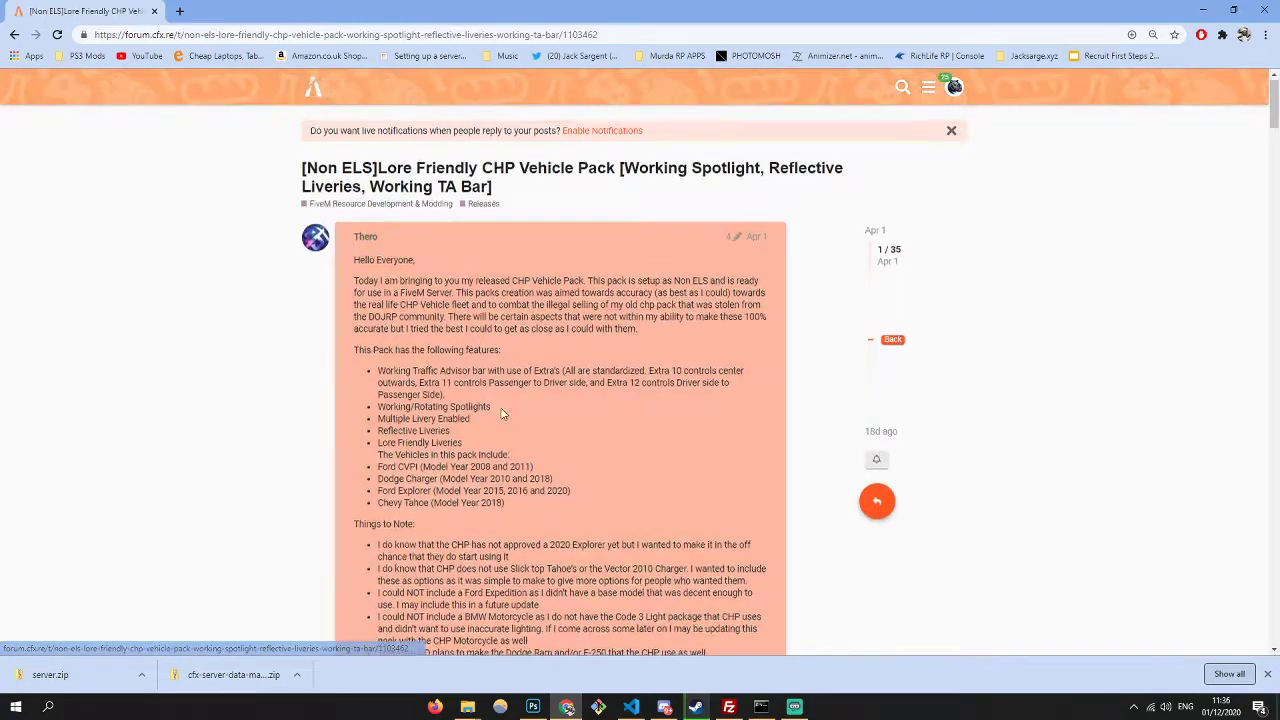
scroll(498, 410, "down", 15)
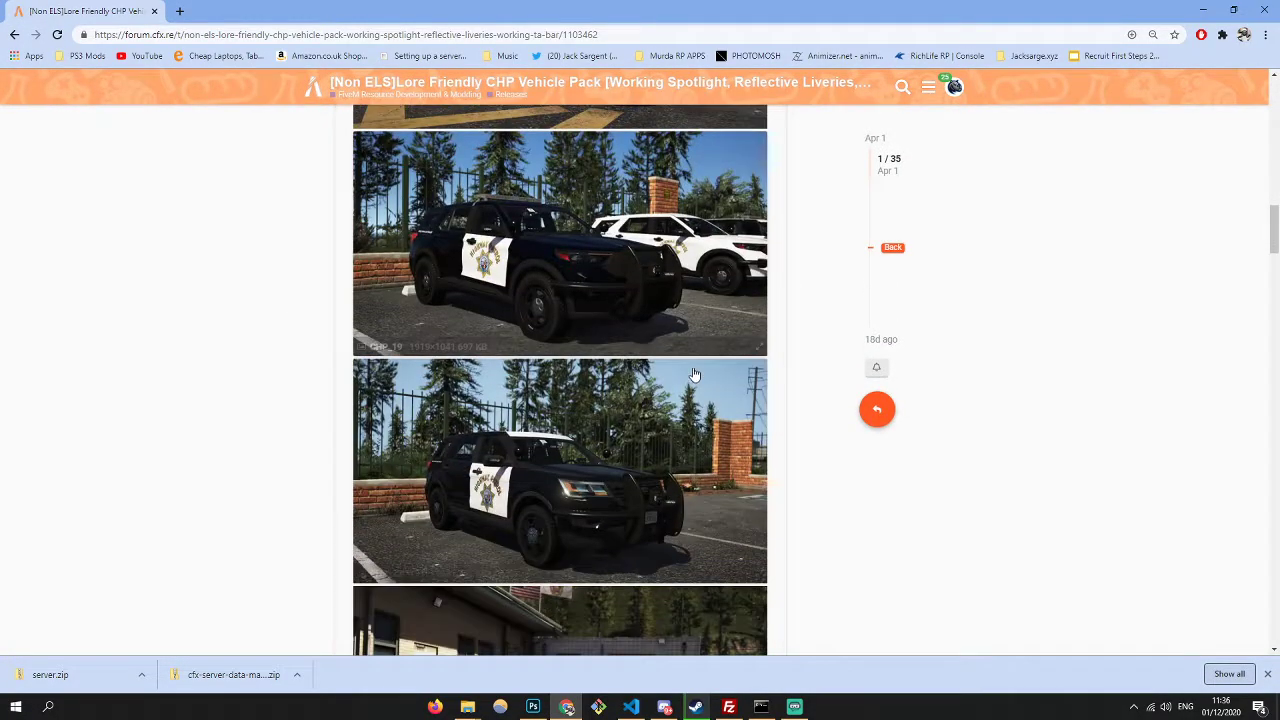
scroll(694, 374, "down", 10)
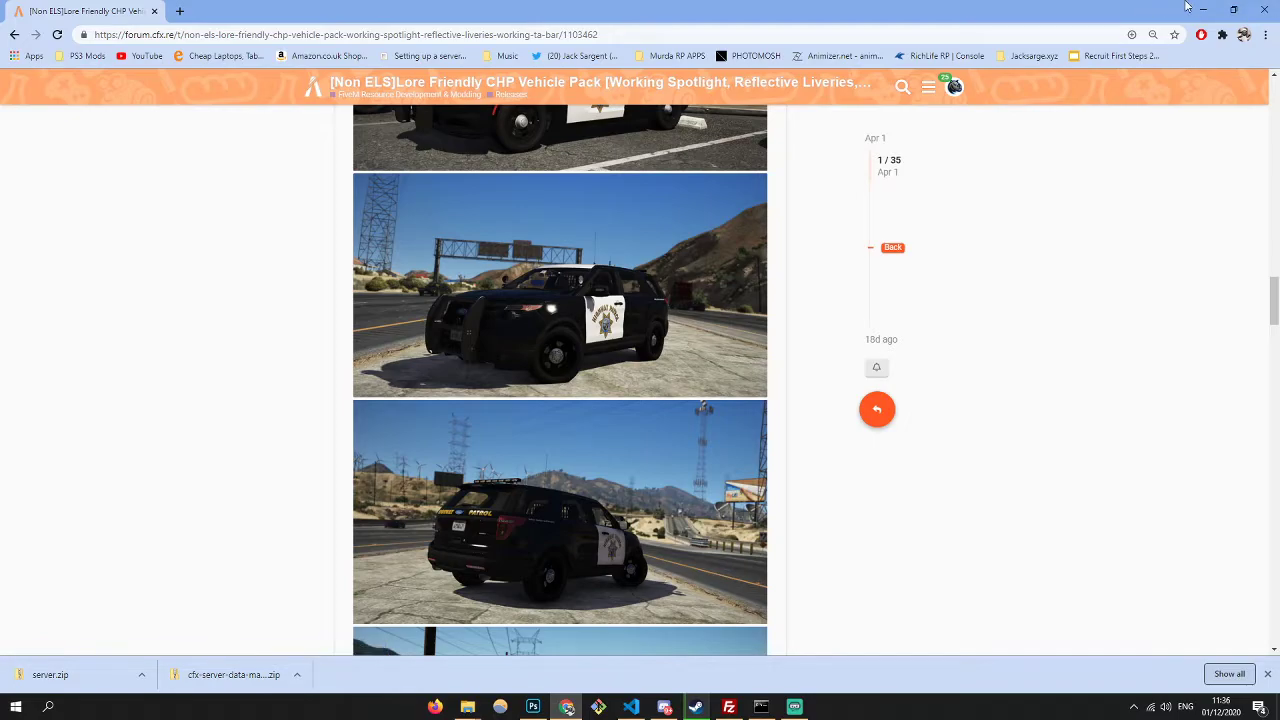
left_click(1203, 9)
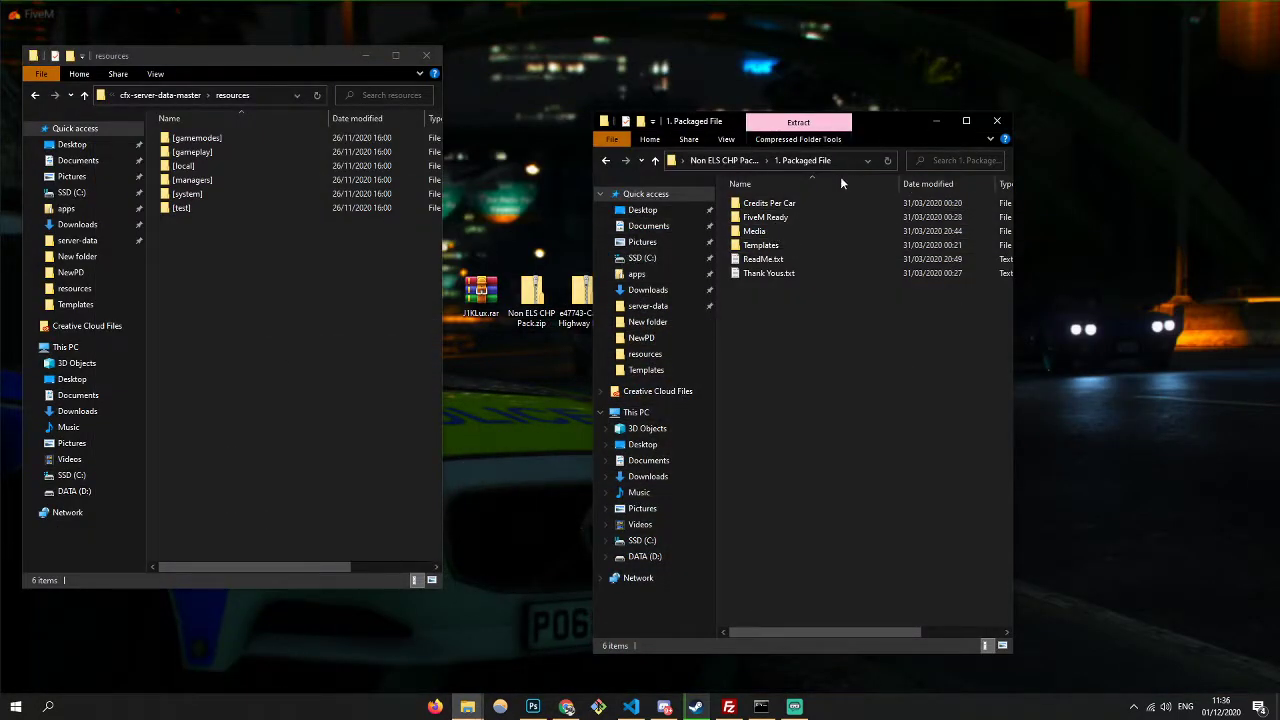
- Copy the chp folder from 1. Packaged File > FiveM Ready into resources
left_click(722, 162)
double_click(788, 207)
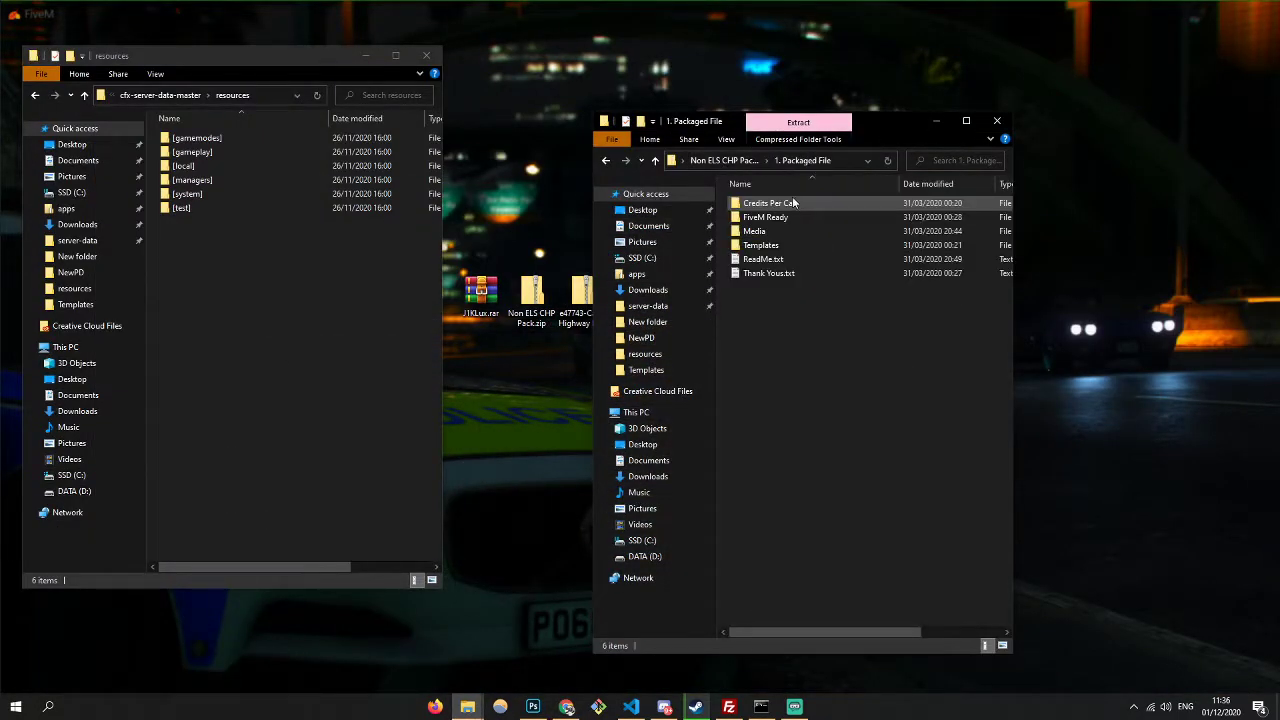
double_click(766, 215)
double_click(766, 206)
left_click(754, 161)
left_click_drag(763, 207, 236, 340)
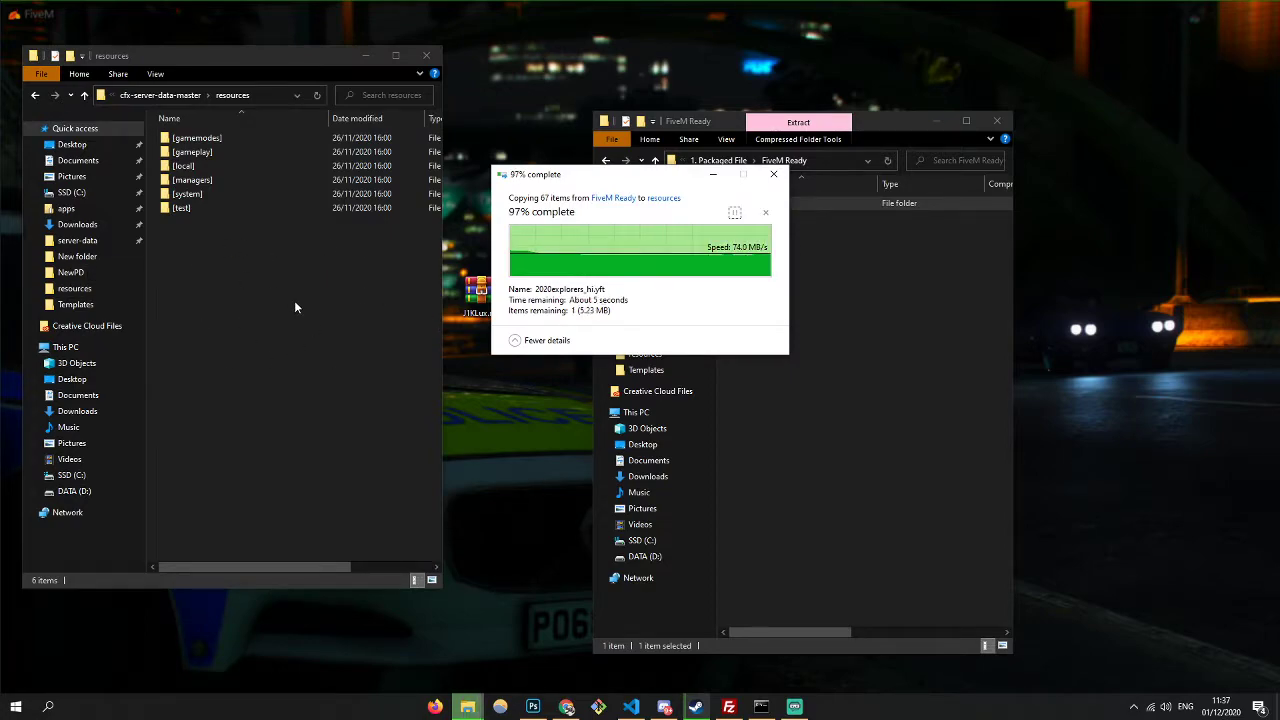
- Create a [vehicles] folder in resources and move chp into it
right_click(316, 313)
mouse_move(410, 495)
left_click(510, 502)
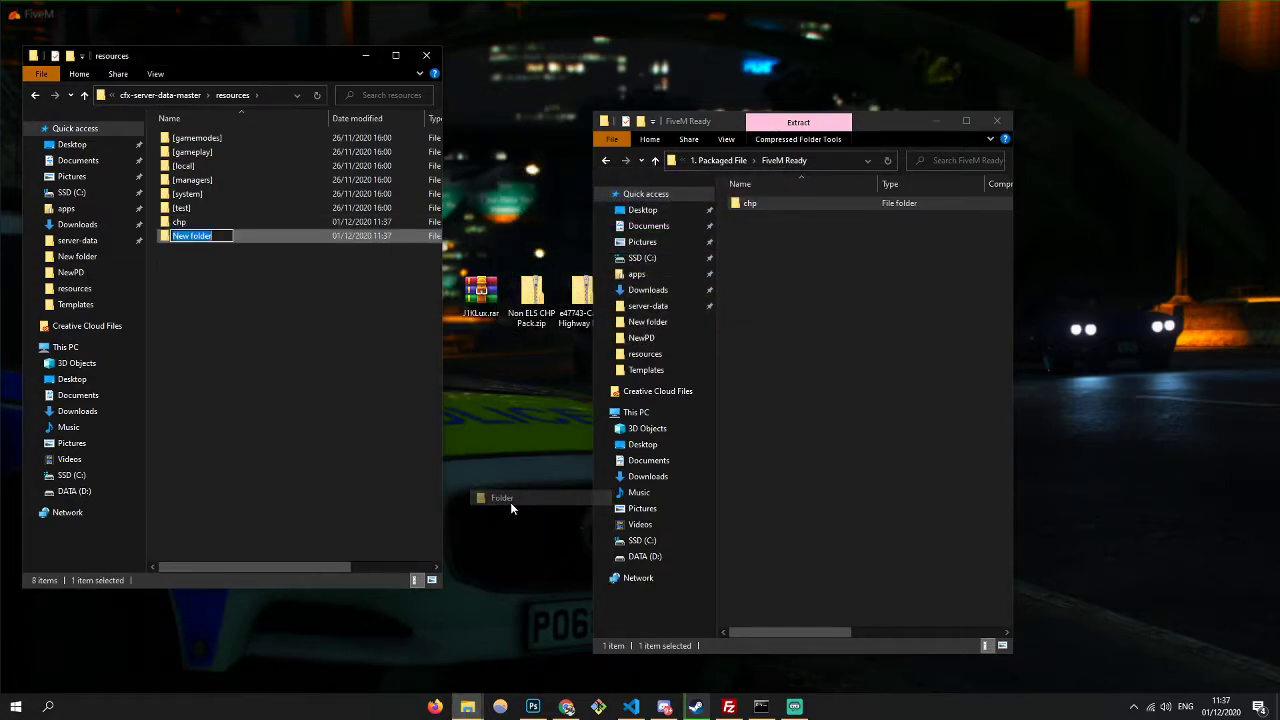
type("[]")
key("BackSpace")
type("vehicles]")
key("Return")
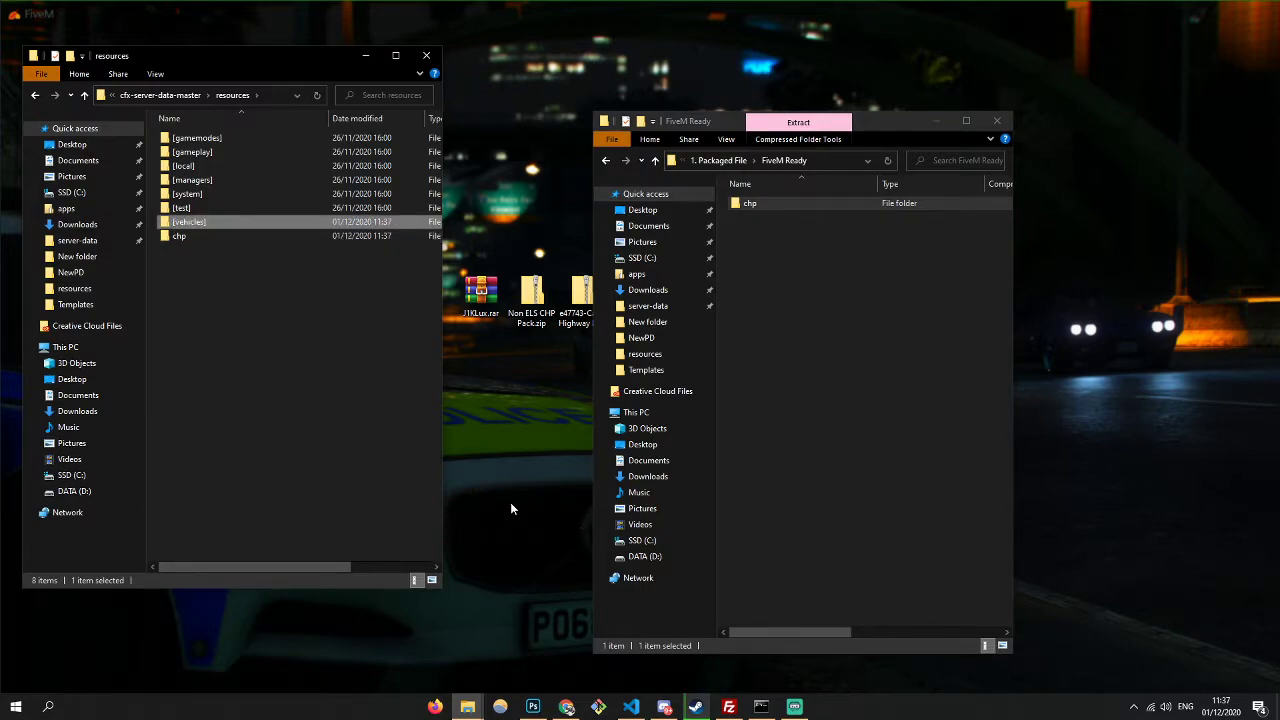
key("Return")
left_click(140, 95)
left_click_drag(185, 236, 243, 221)
double_click(243, 221)
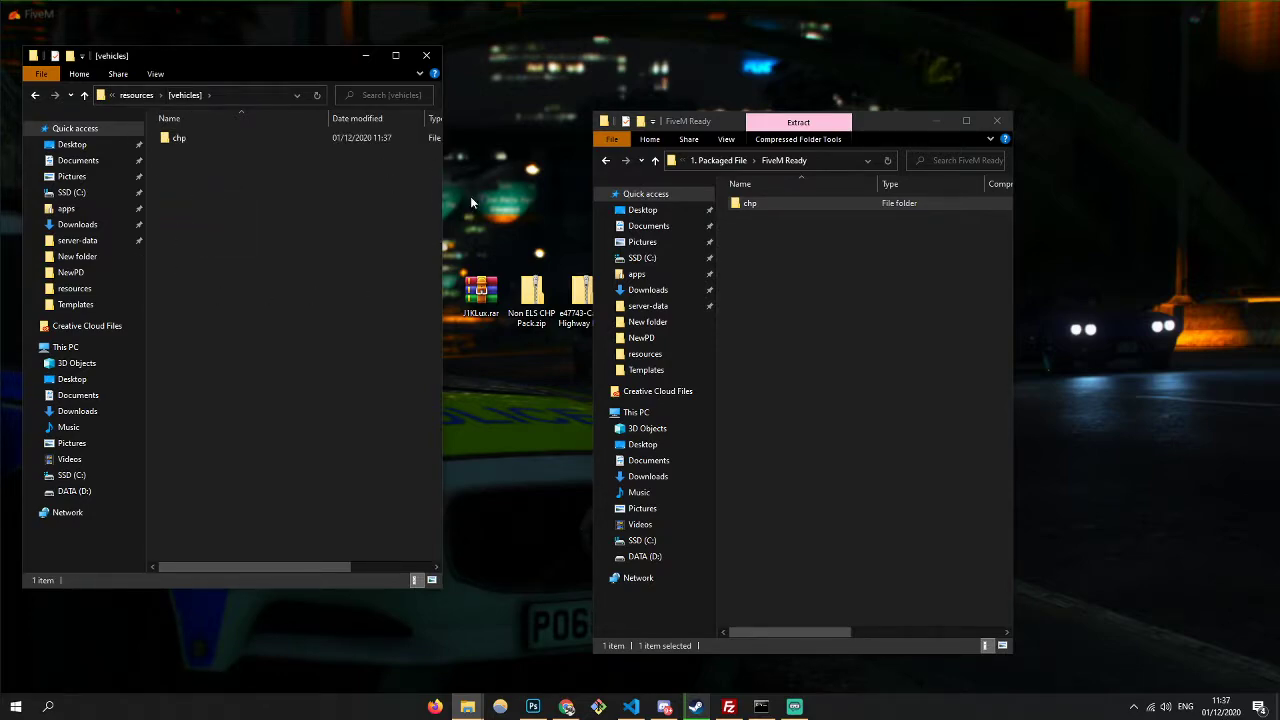
left_click(640, 708)
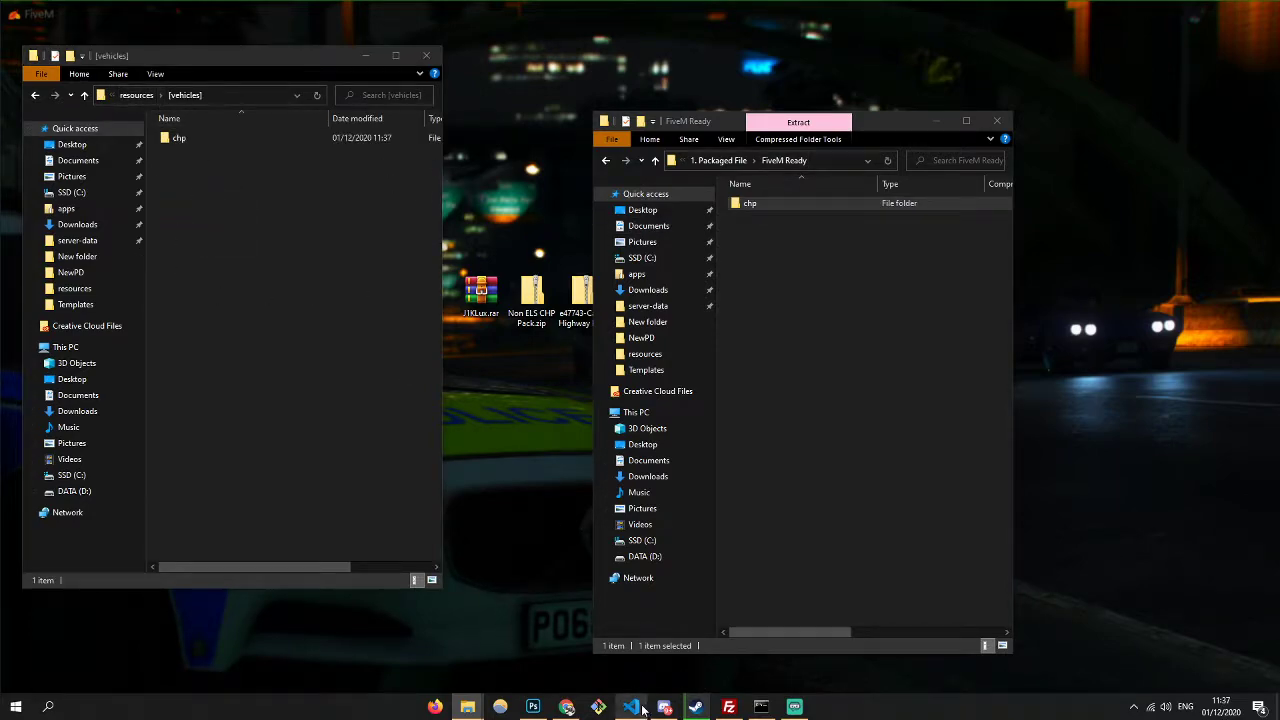
- Add '##Vehicles' and 'start chp' on line 14 of server.cfg and save
left_click(659, 251)
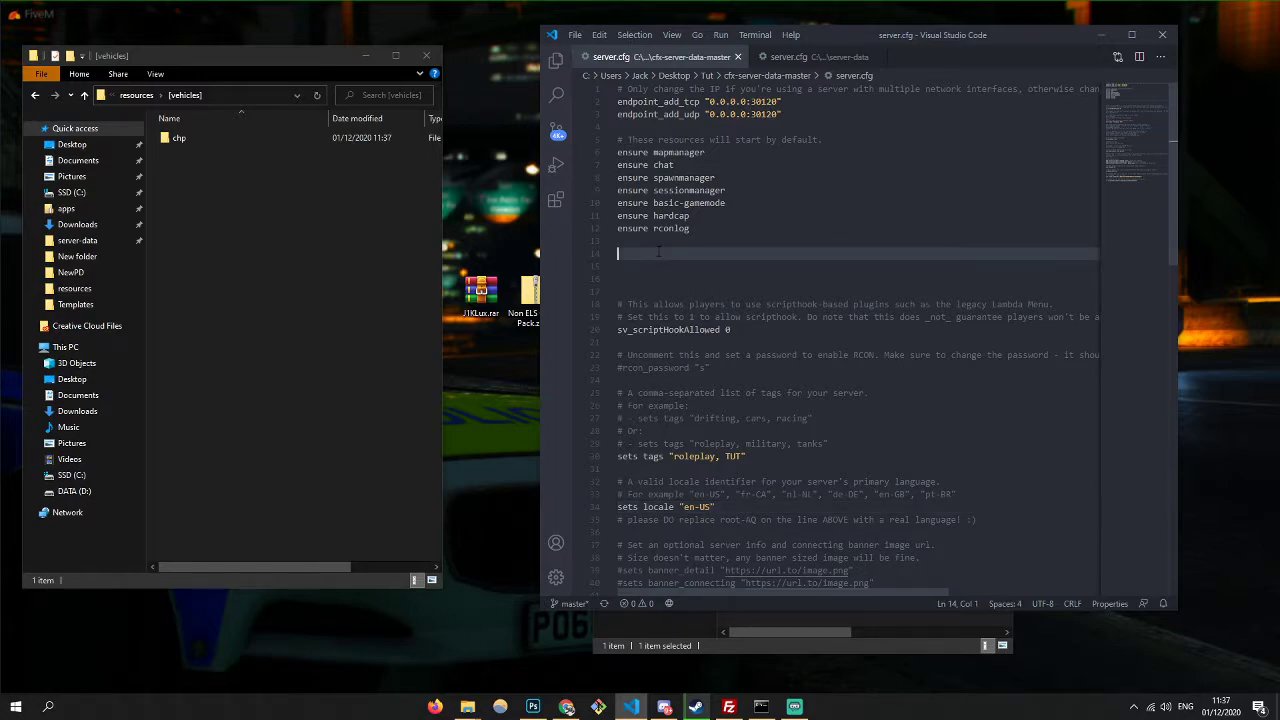
type("##Vehicles")
key("Return")
type("sart")
key("BackSpace")
key("BackSpace")
key("BackSpace")
key("BackSpace")
type("tart ch")
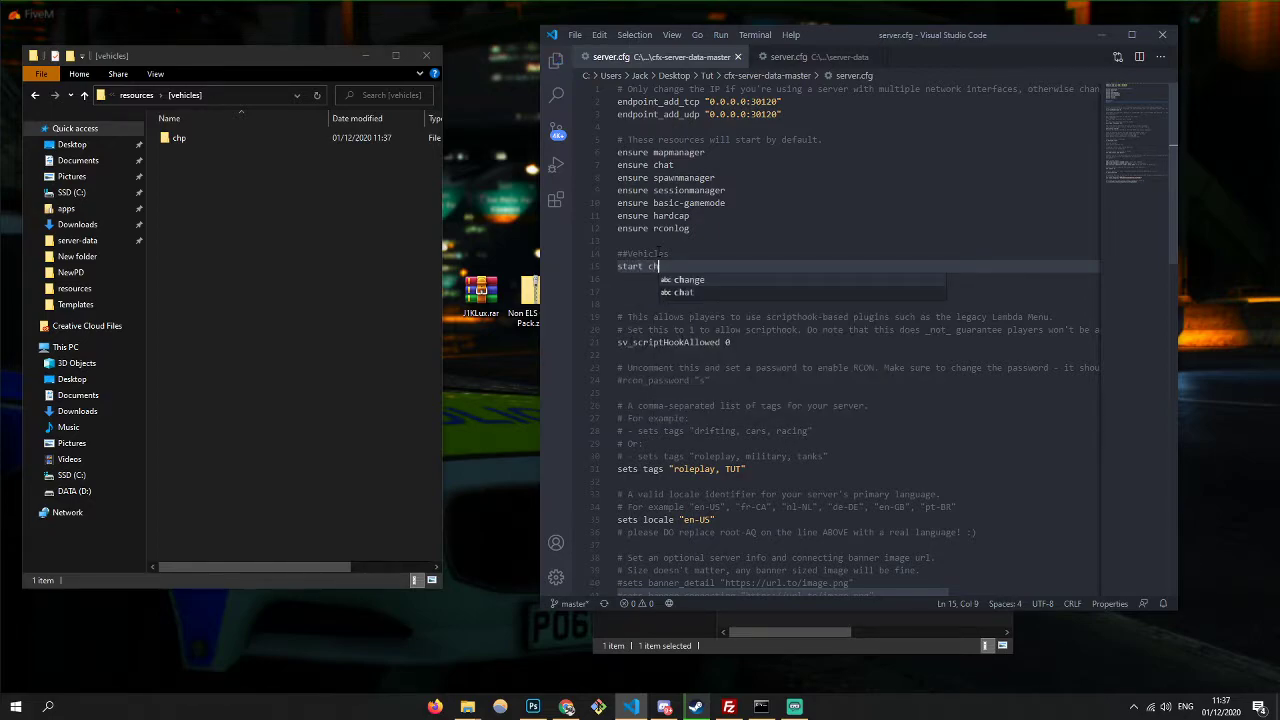
type("p")
key("ctrl+s")
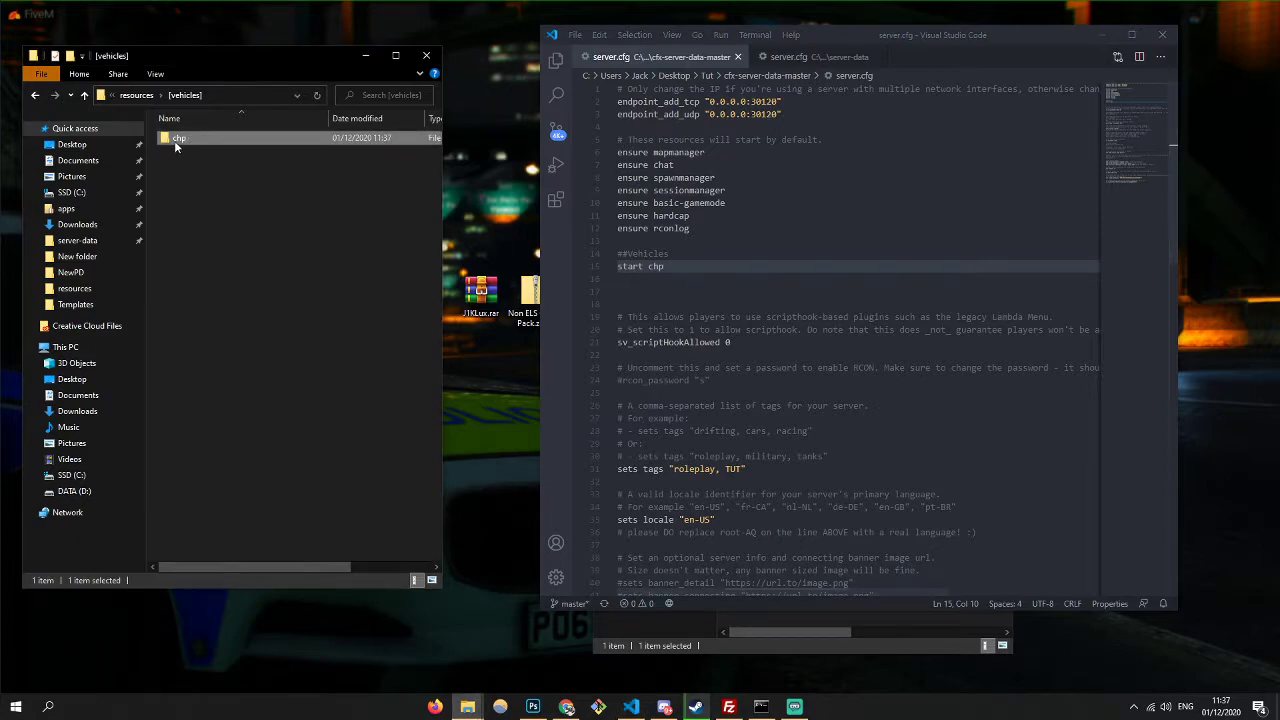
- Close the CHP package folder window, moving the editor aside to show [vehicles]
left_click(661, 266)
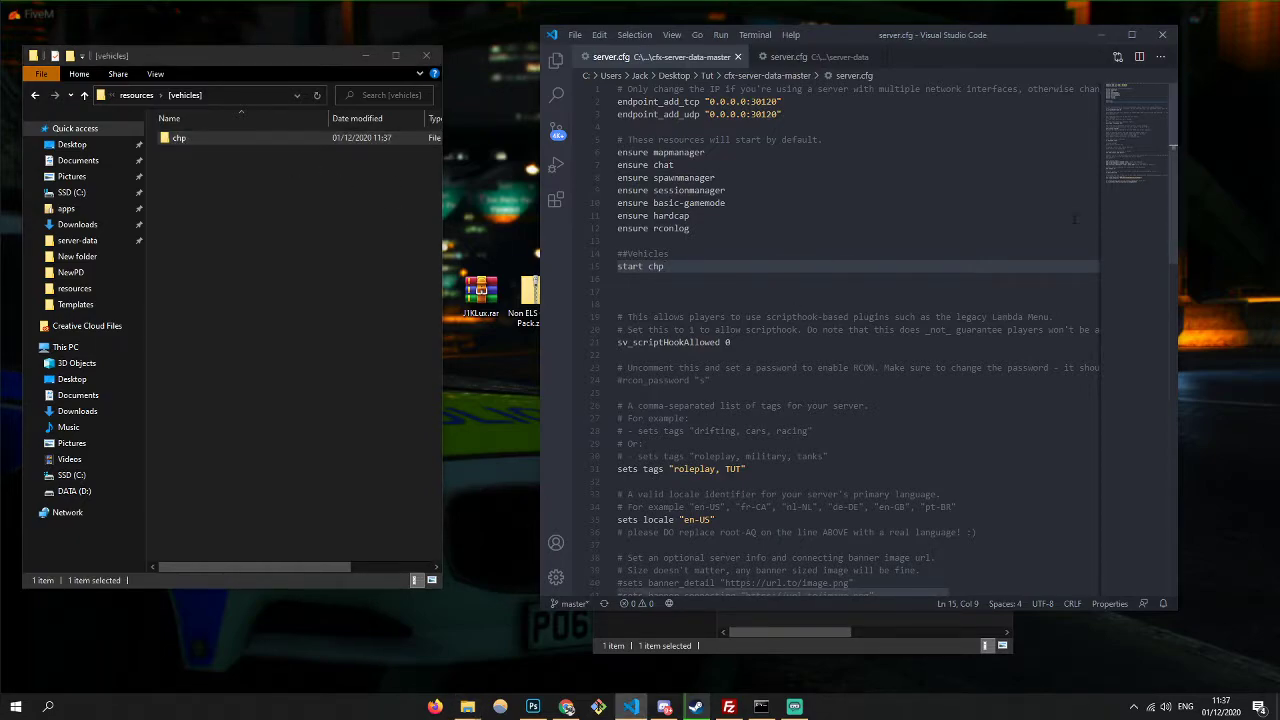
left_click_drag(1008, 30, 498, 92)
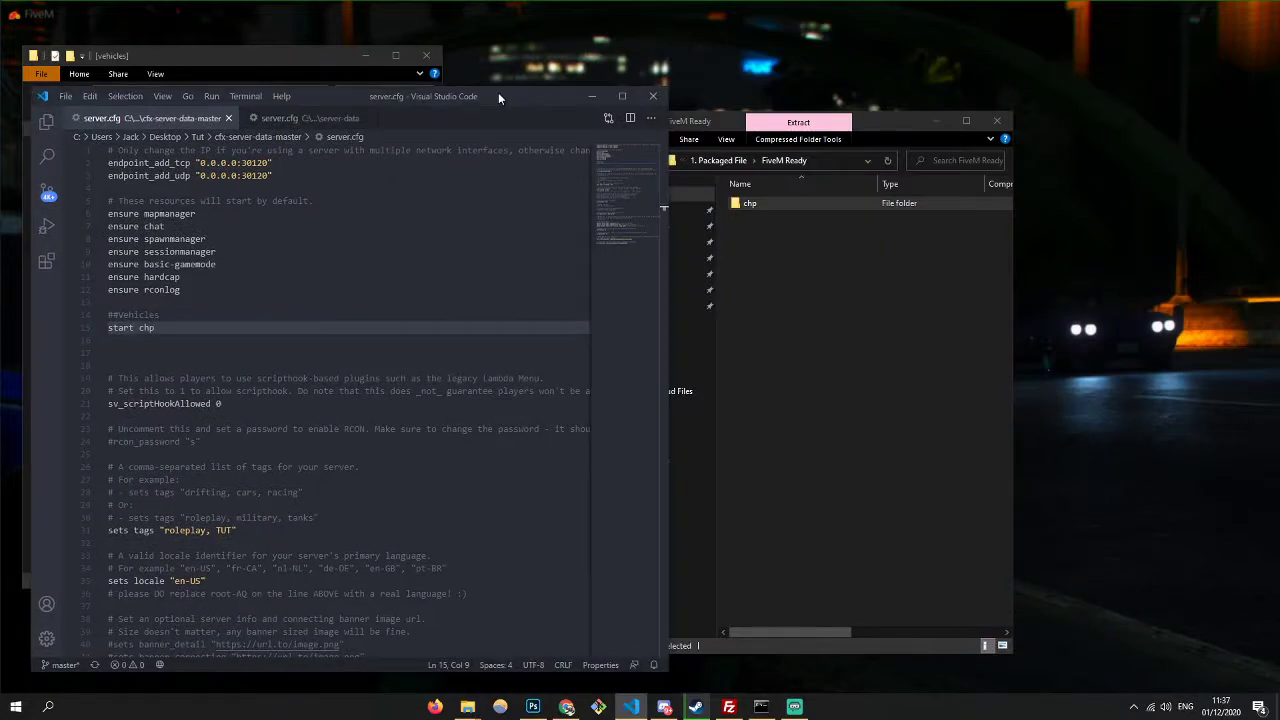
left_click(838, 259)
left_click(731, 162)
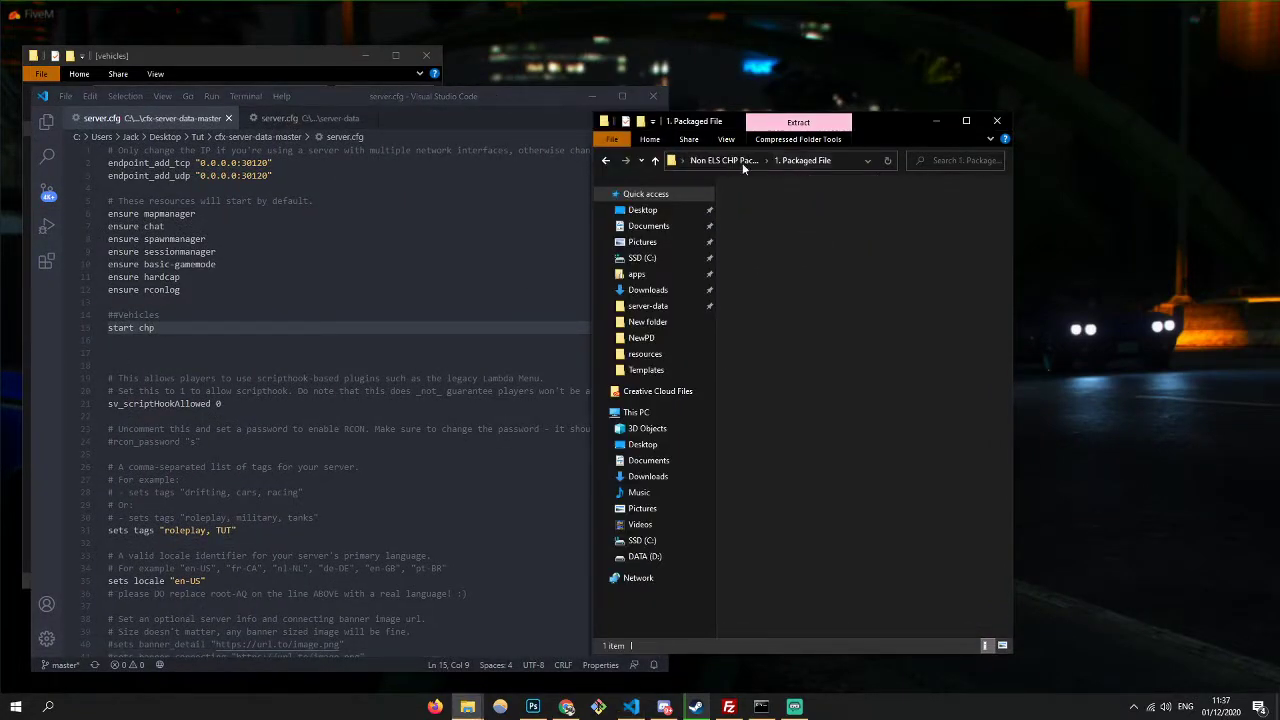
left_click(996, 120)
left_click_drag(526, 94, 1084, 67)
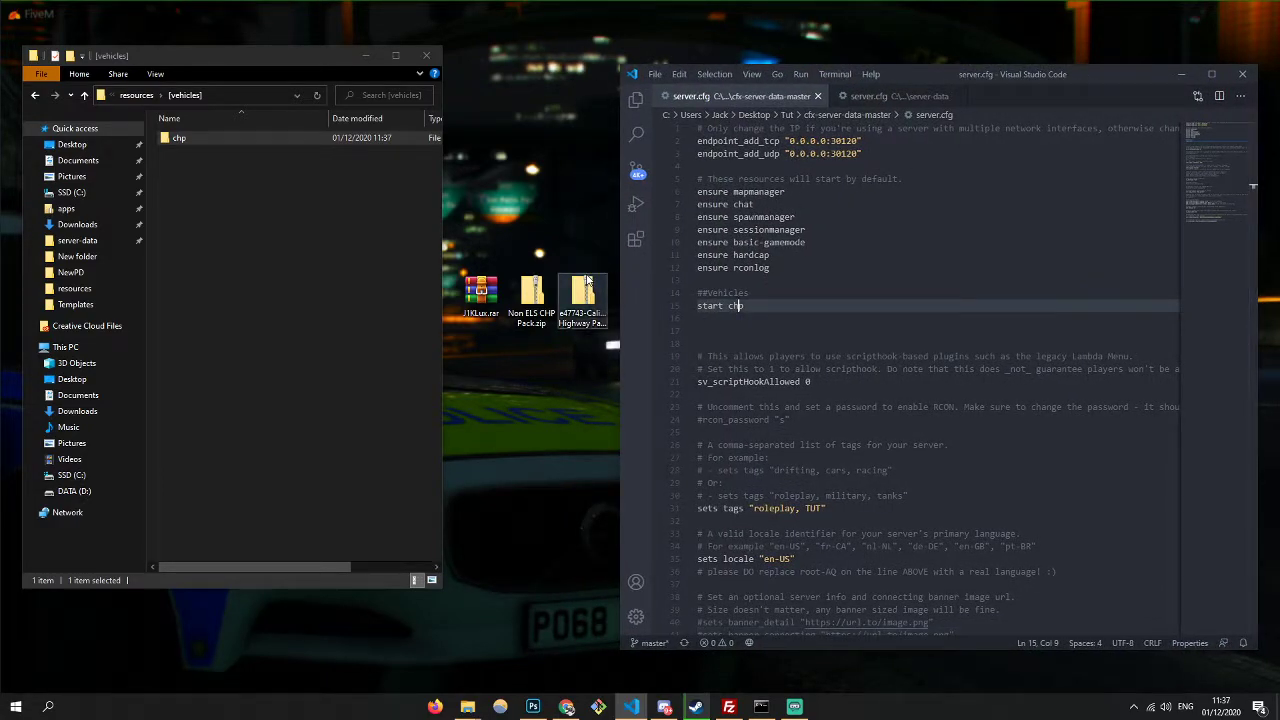
- Open J1KLux.rar to the lux_vehcontrol folder inside TA EDIT
double_click(481, 292)
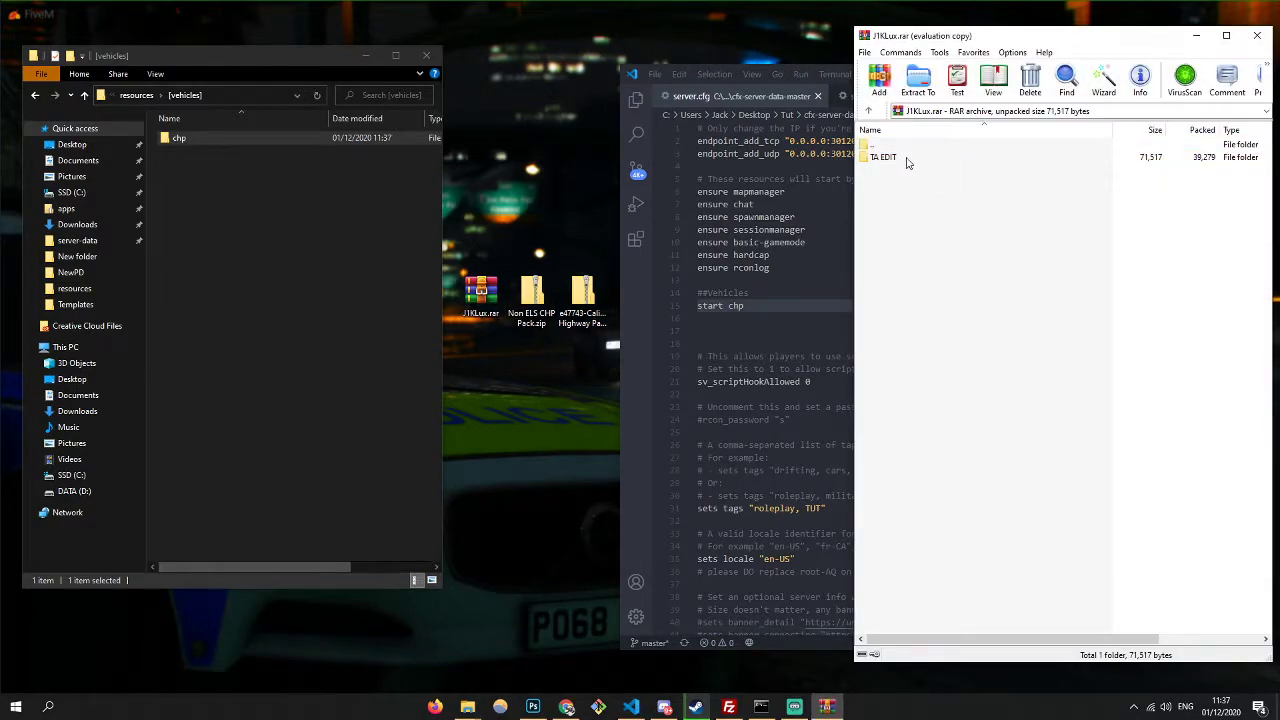
double_click(908, 165)
left_click(1130, 352)
left_click(906, 167)
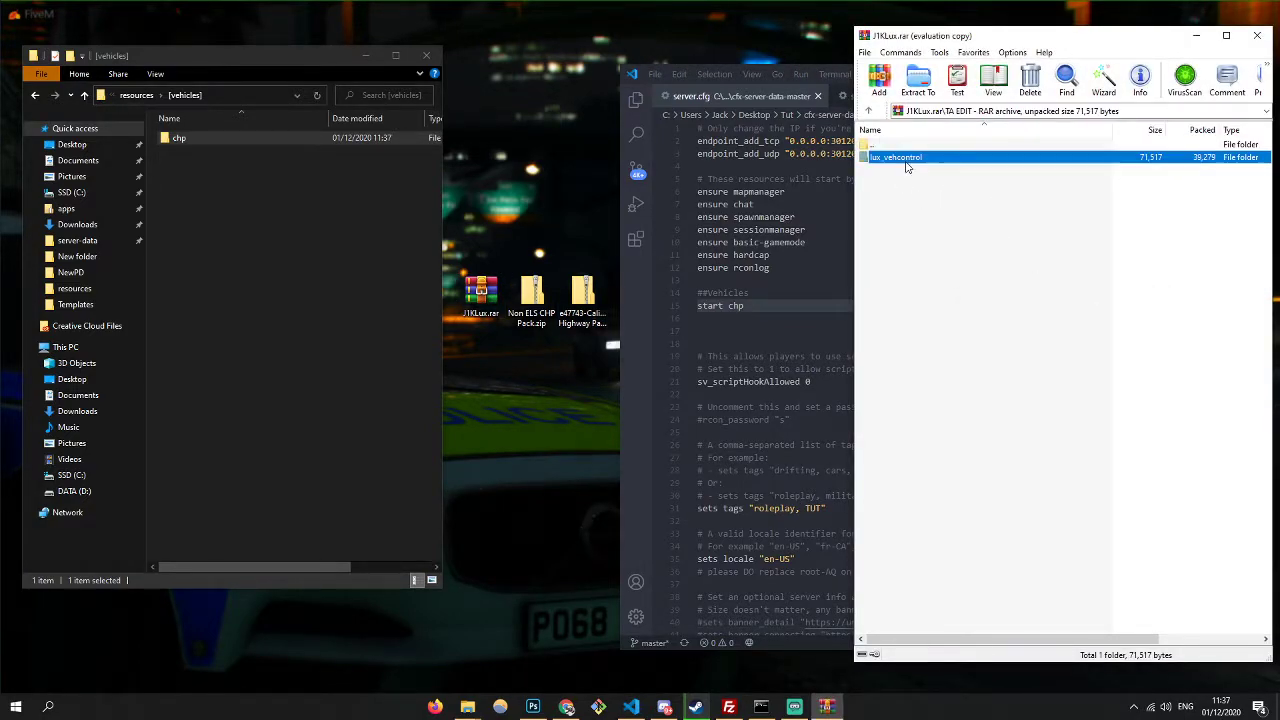
double_click(906, 167)
- Create a [scripts] folder in resources and drag lux_vehcontrol into it from WinRAR
right_click(222, 197)
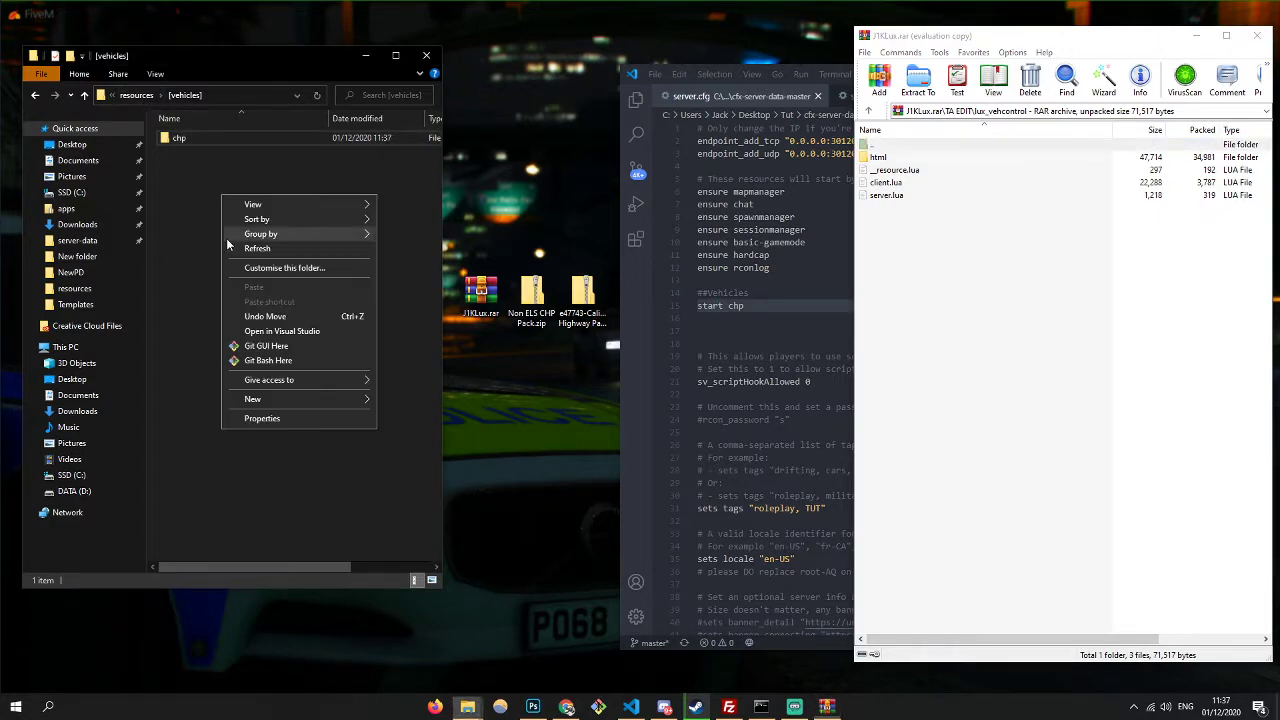
left_click(134, 96)
right_click(264, 347)
mouse_move(379, 560)
left_click(464, 560)
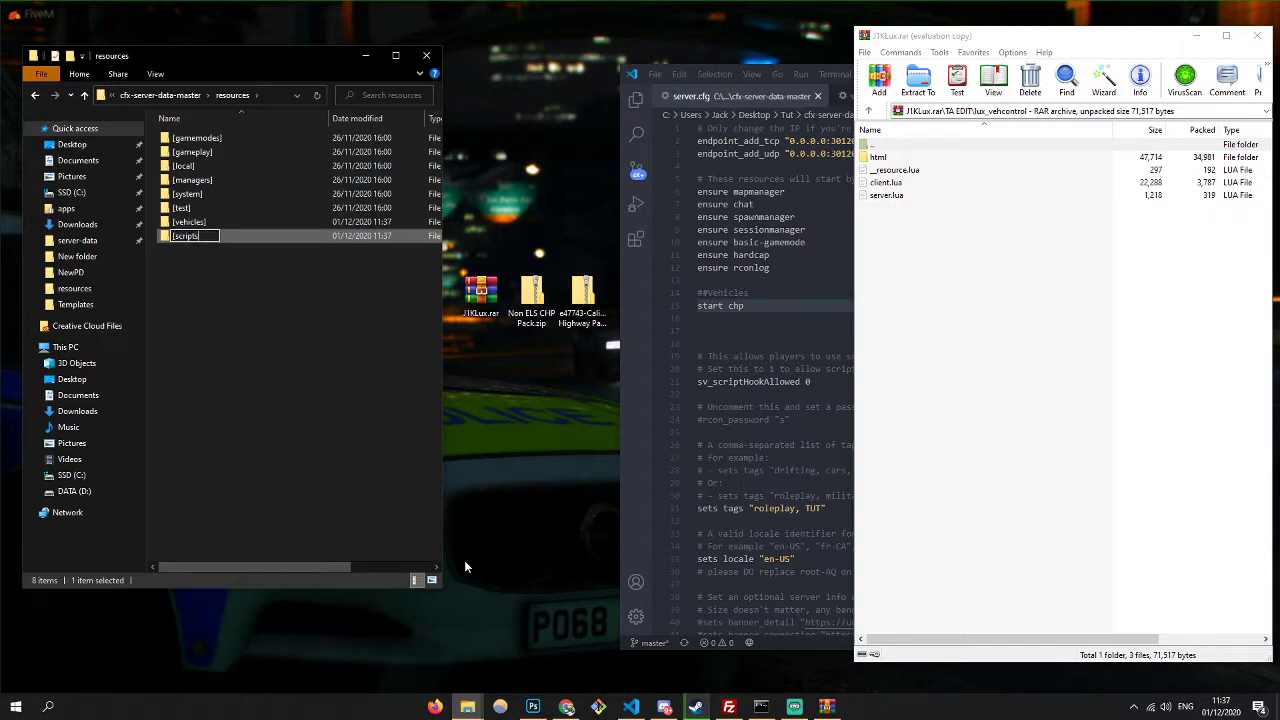
key("Return")
key("Return")
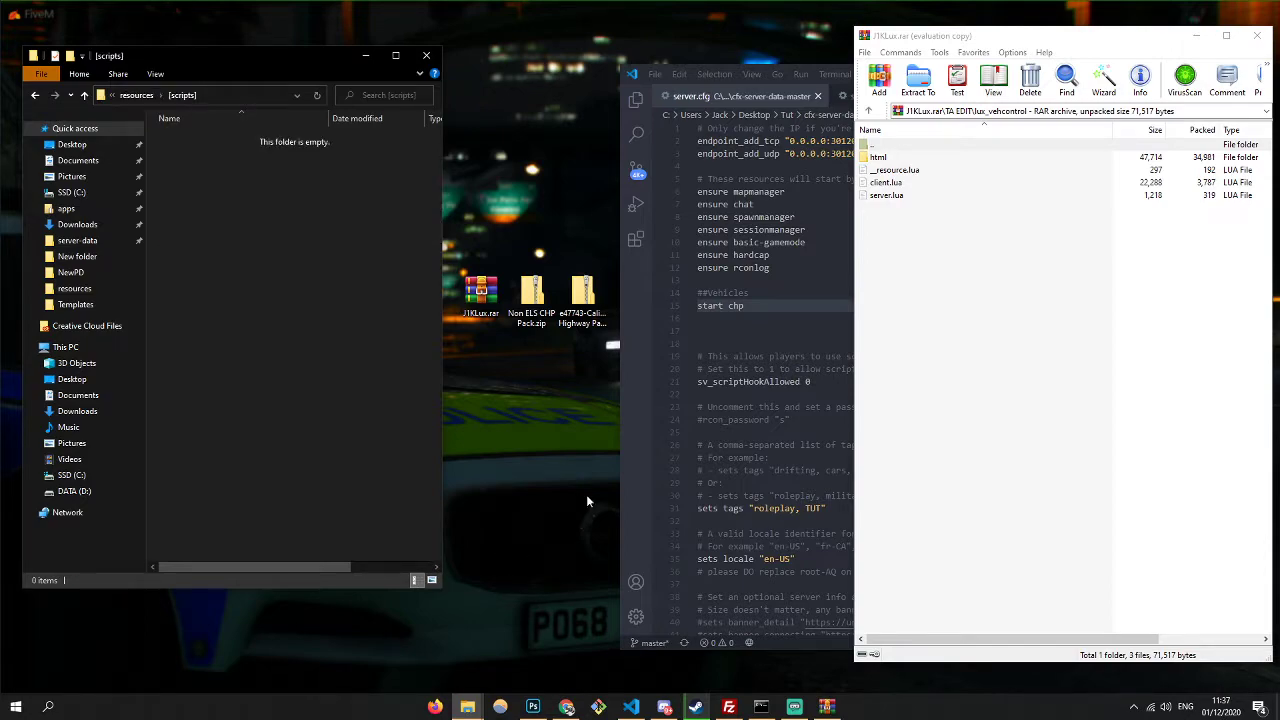
double_click(885, 147)
left_click_drag(904, 168, 368, 245)
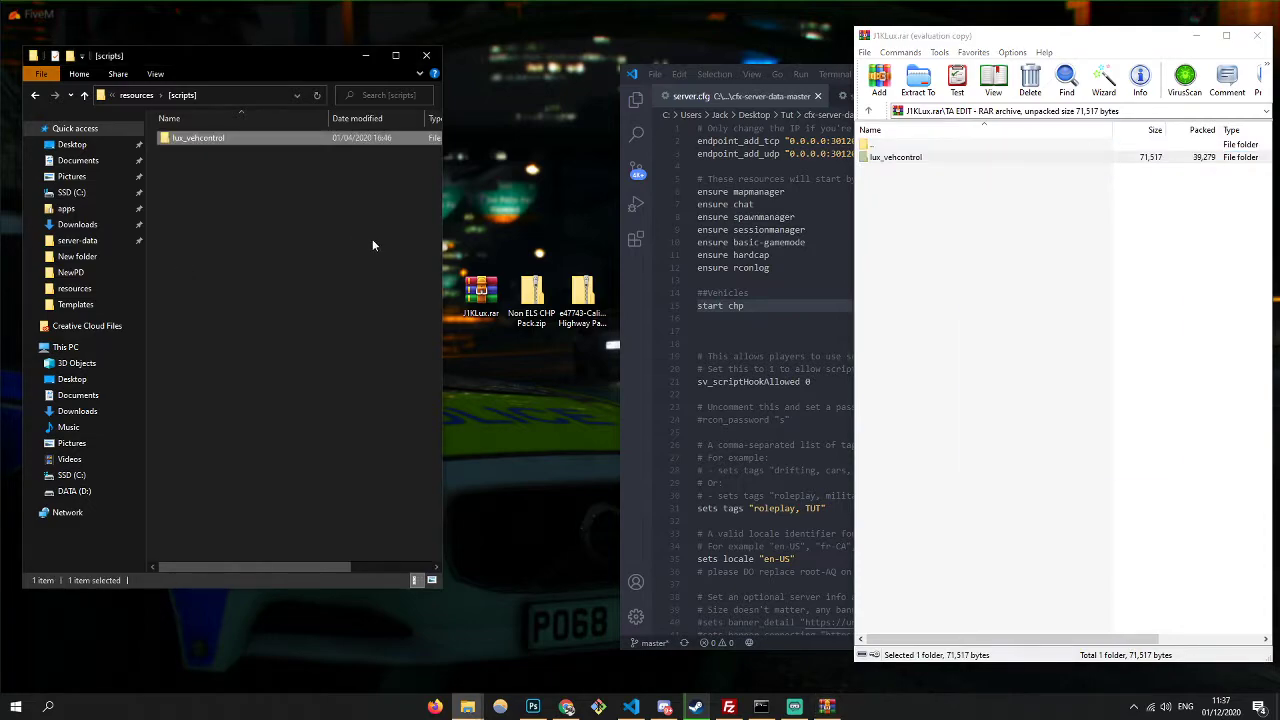
right_click(198, 143)
left_click(260, 476)
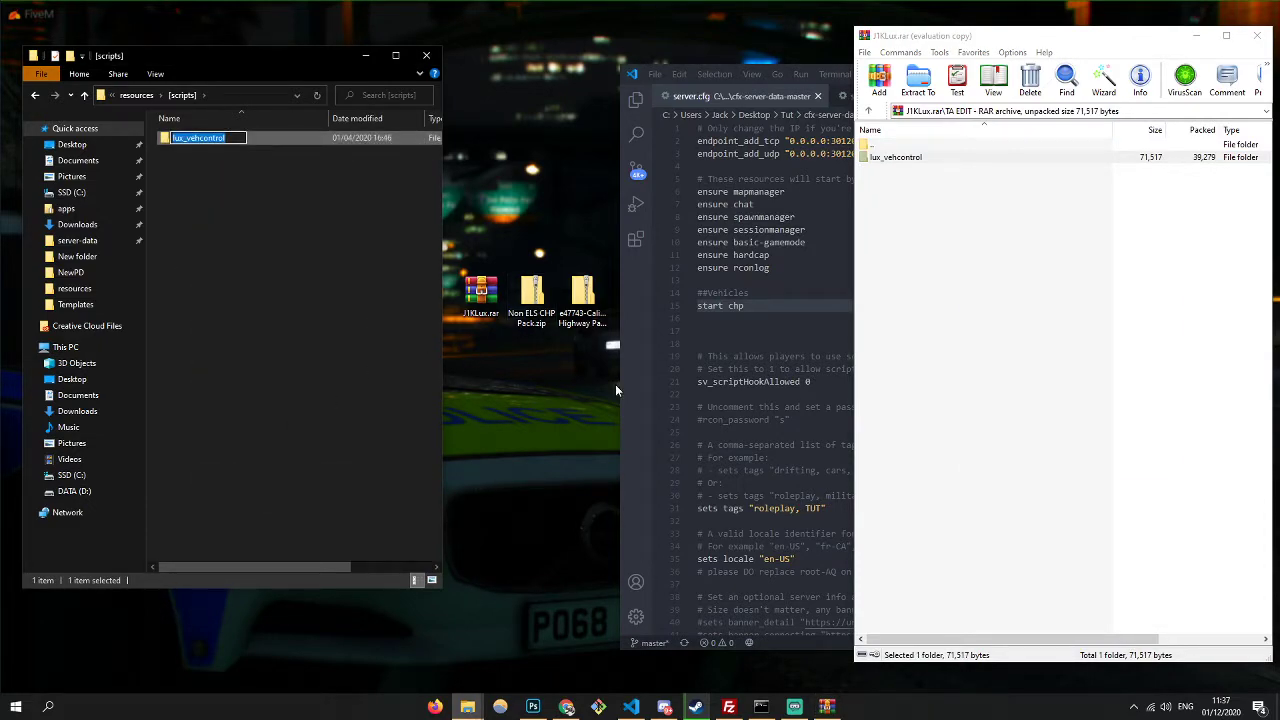
- Add a '#Scripts' line and 'start lux_vehcontrol' to server.cfg, then close WinRAR
left_click(757, 323)
type("en")
key("BackSpace")
key("BackSpace")
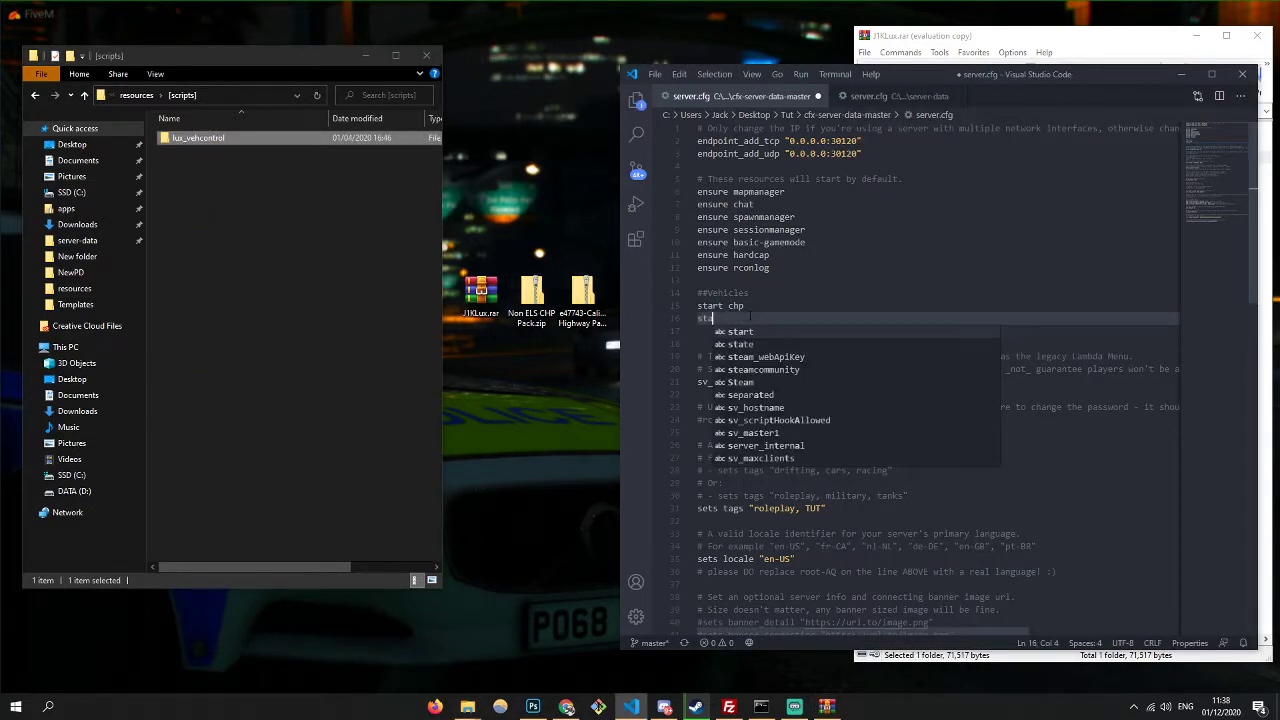
key("Return")
type("#Scrip")
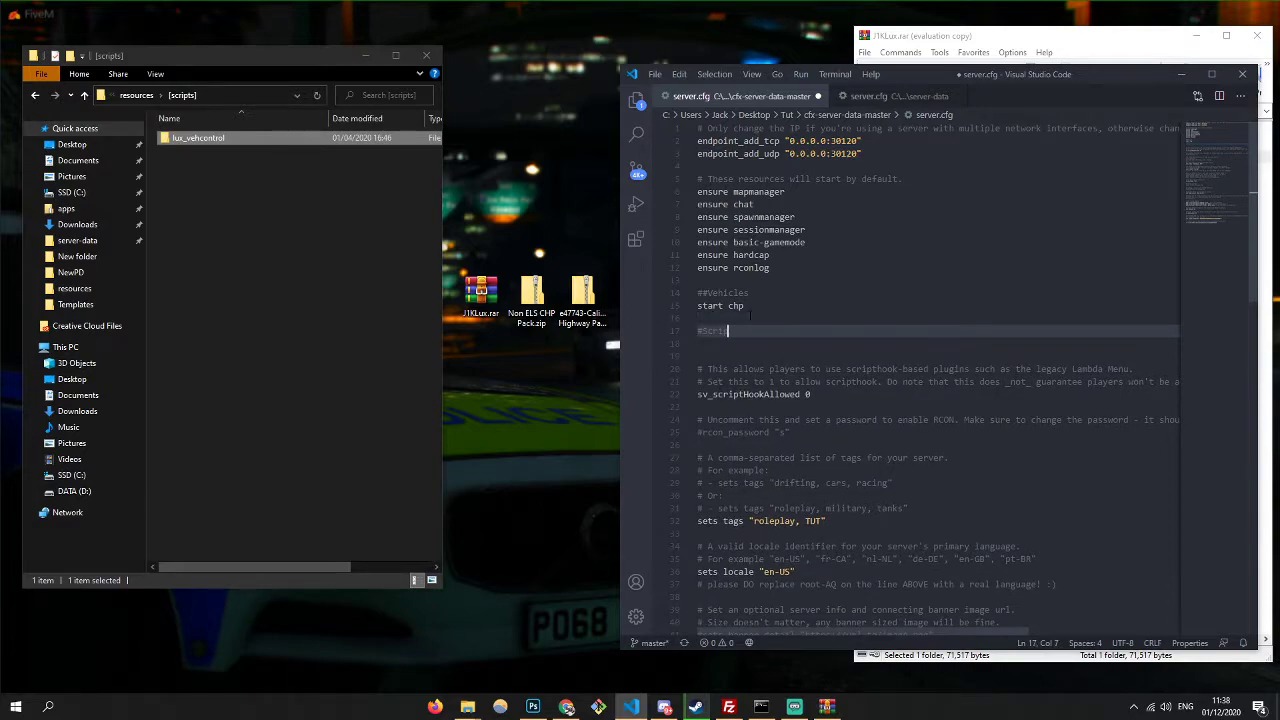
type("ts")
key("Return")
type("start lux_vehcontrol")
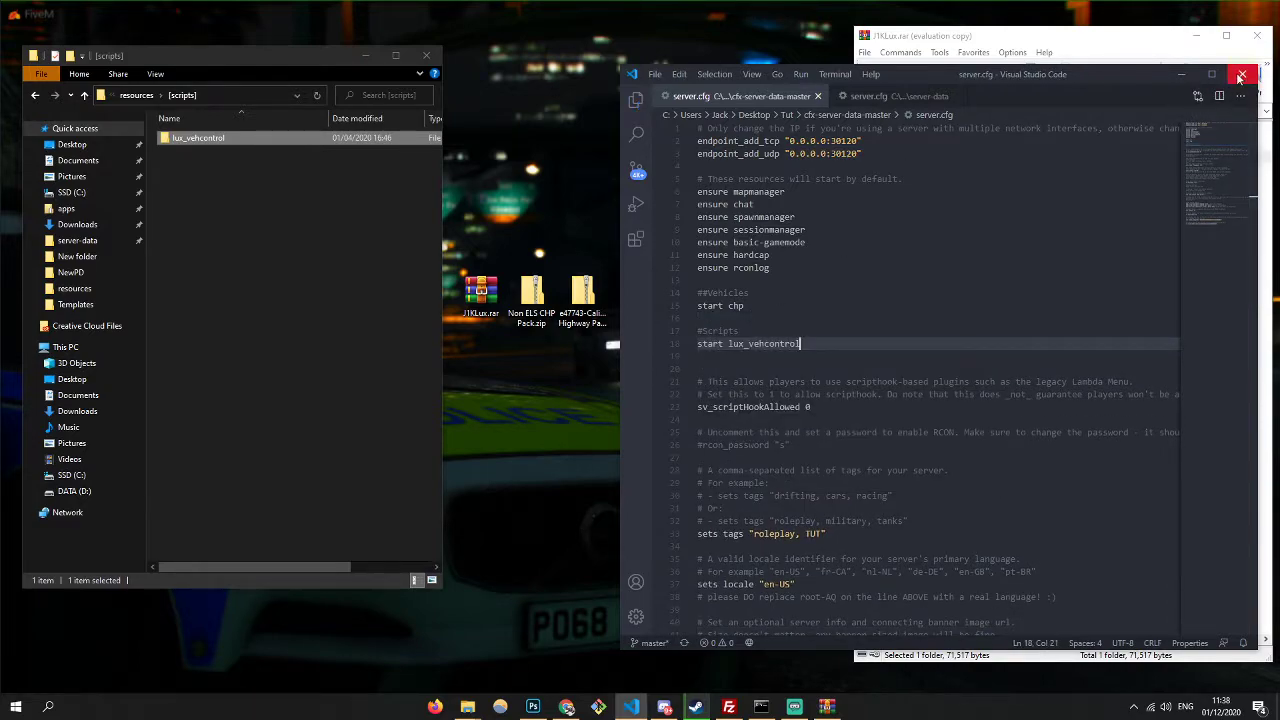
left_click(1015, 40)
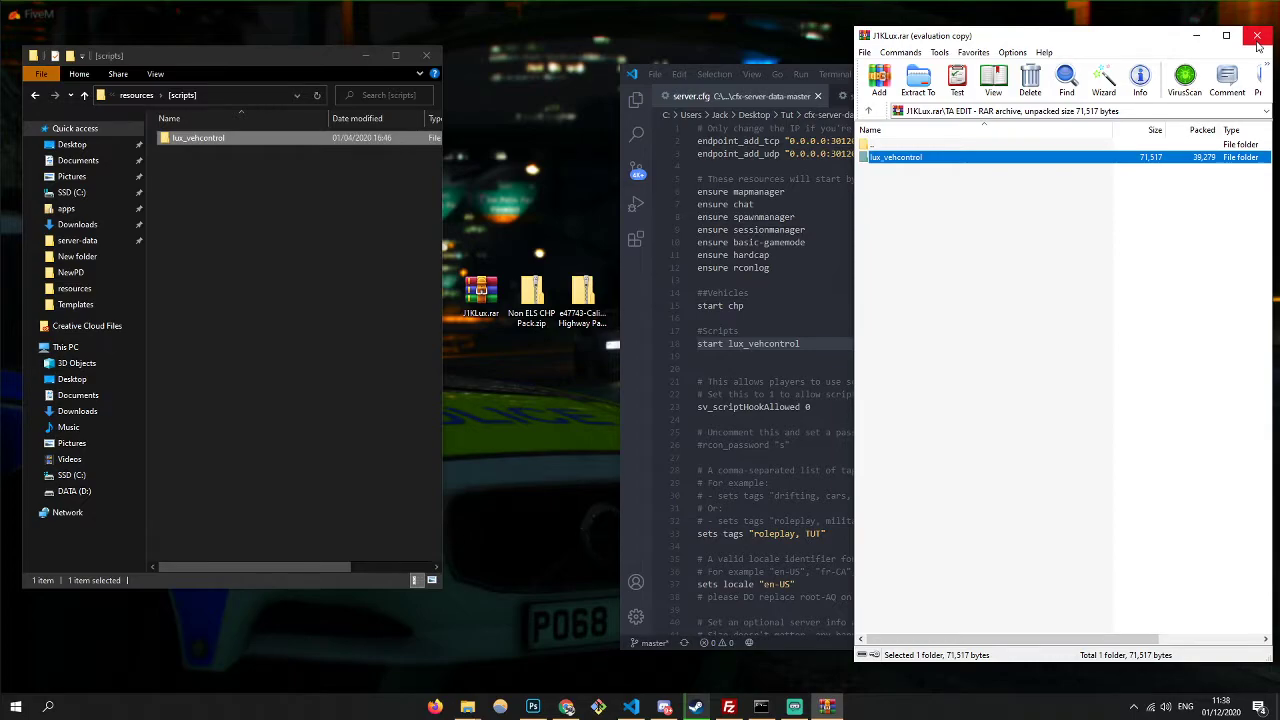
left_click(1257, 37)
- Create an empty [eup] folder in the server's resources and open it
double_click(582, 295)
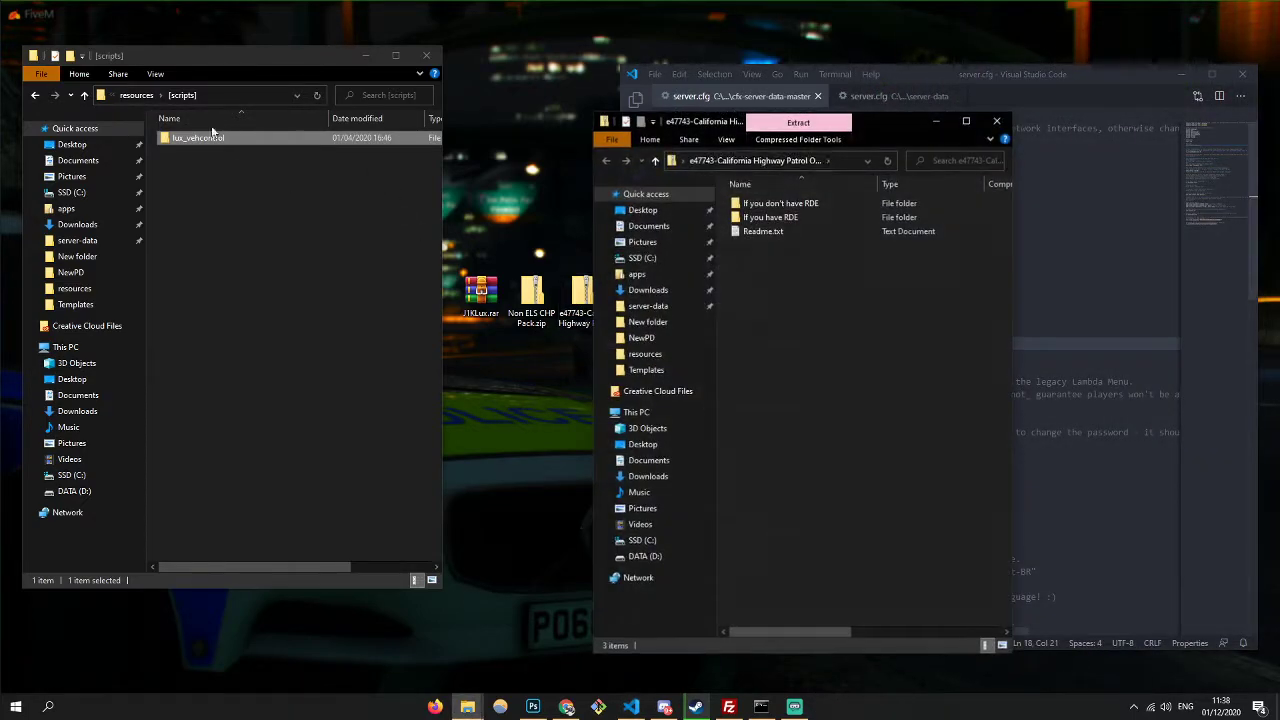
key("alt+Left")
right_click(268, 306)
mouse_move(334, 506)
left_click(437, 506)
type("[")
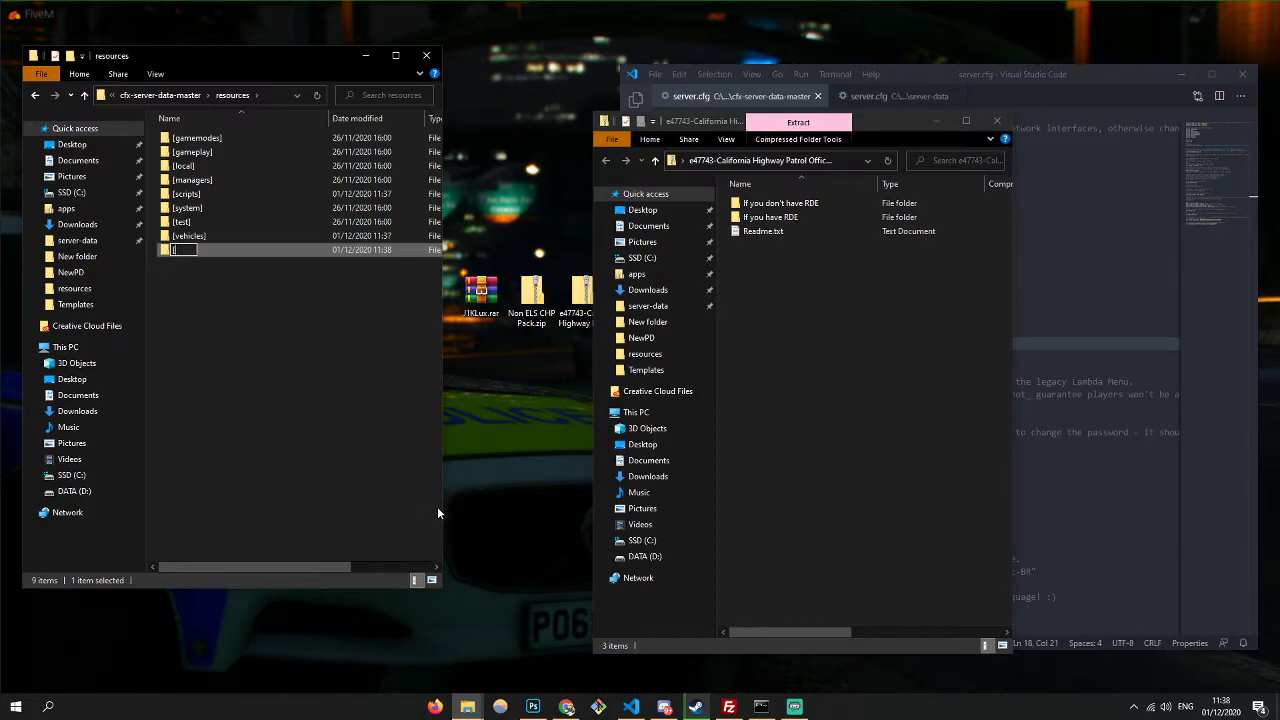
type("eup]")
key("Return")
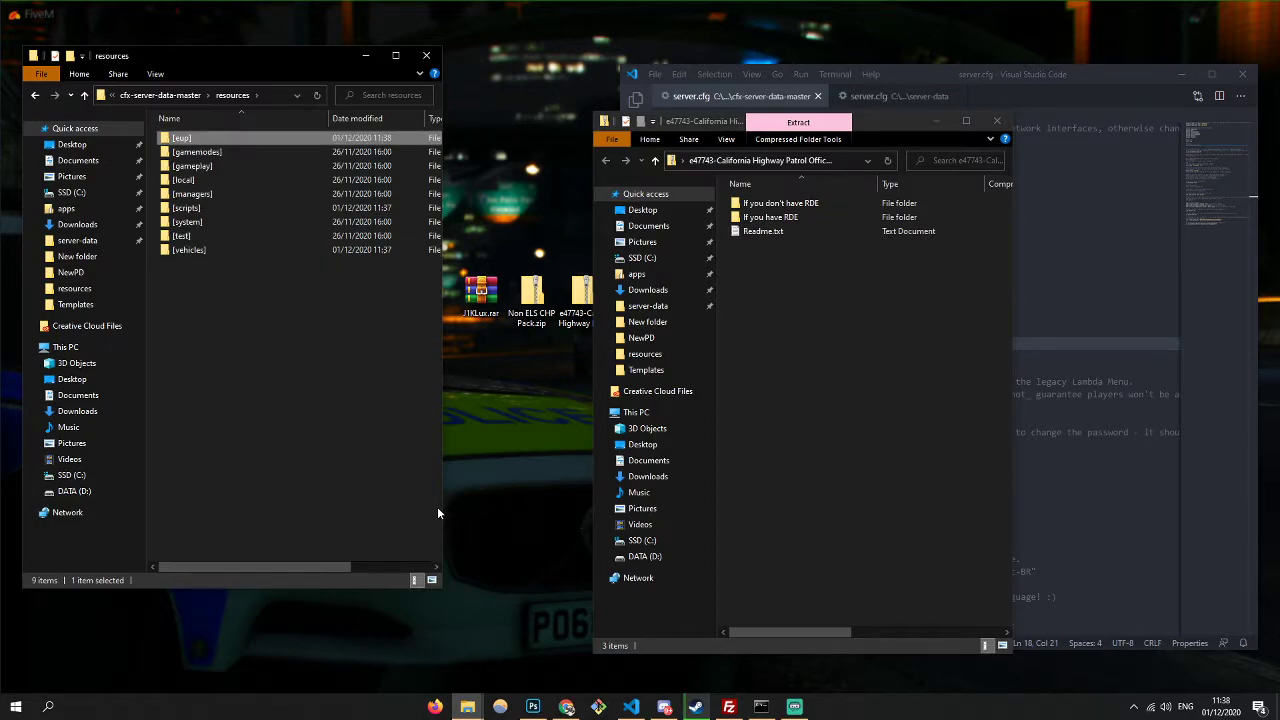
key("Return")
- Browse the CHP pack's non-RDE Mods x64e.rpf down to componentpeds_s_m_y.rpf with the sheriff files
left_click(795, 219)
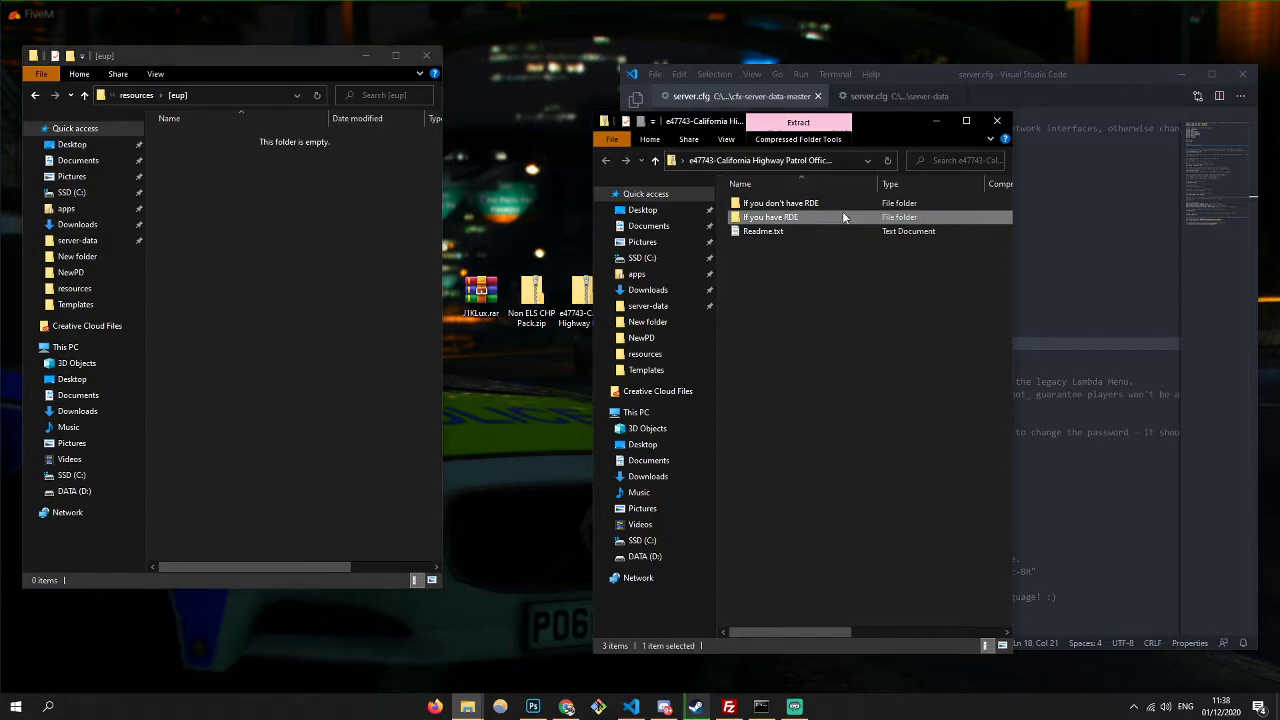
double_click(808, 217)
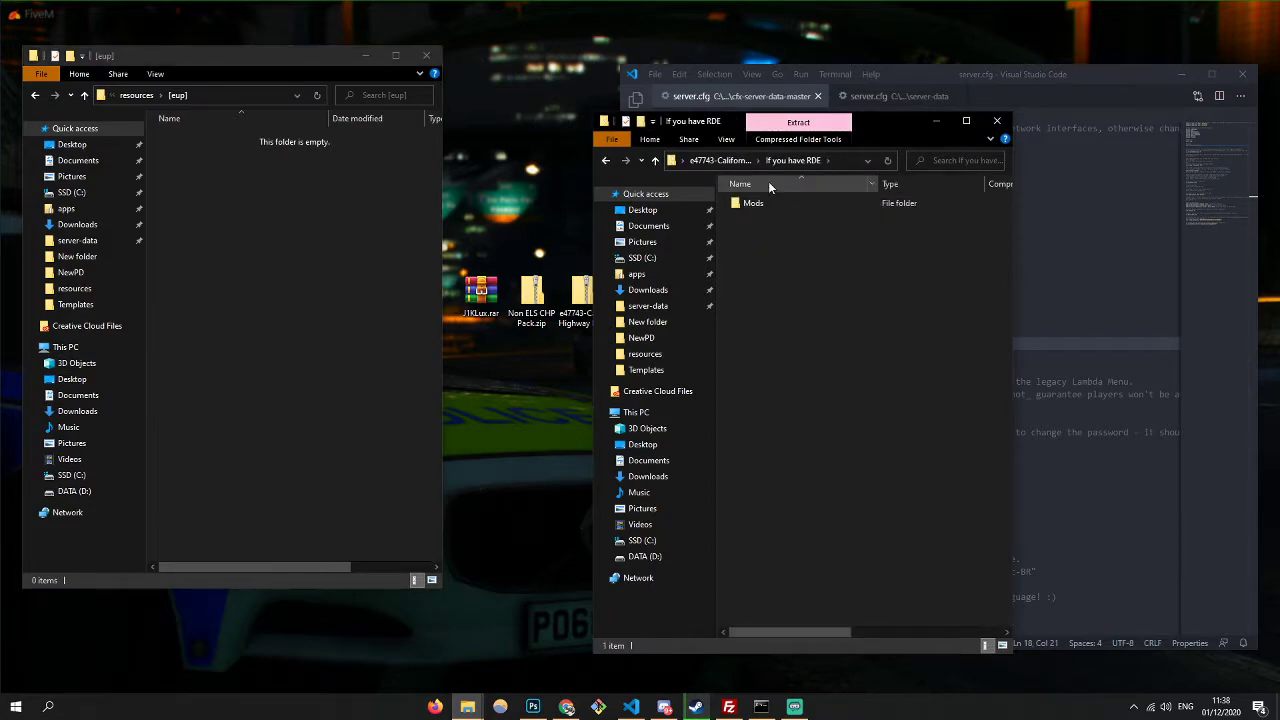
left_click(781, 204)
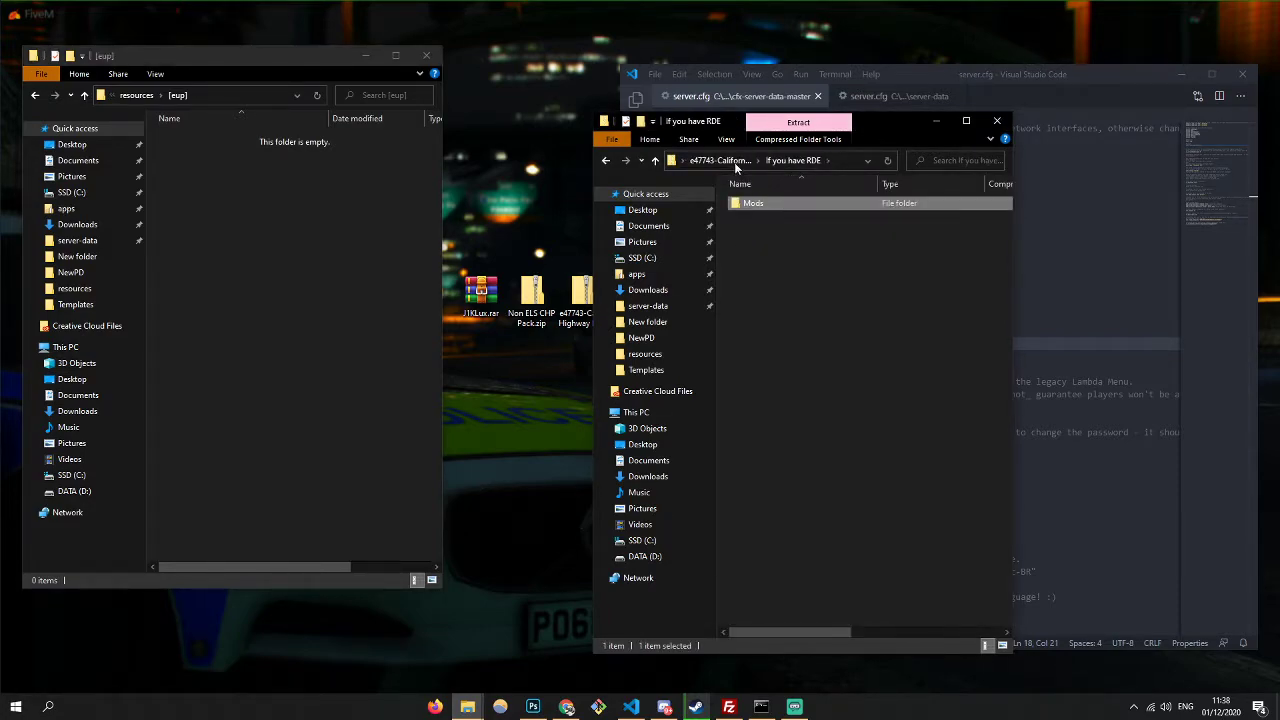
left_click(730, 162)
double_click(773, 204)
double_click(773, 204)
double_click(773, 204)
double_click(774, 205)
double_click(777, 204)
double_click(777, 204)
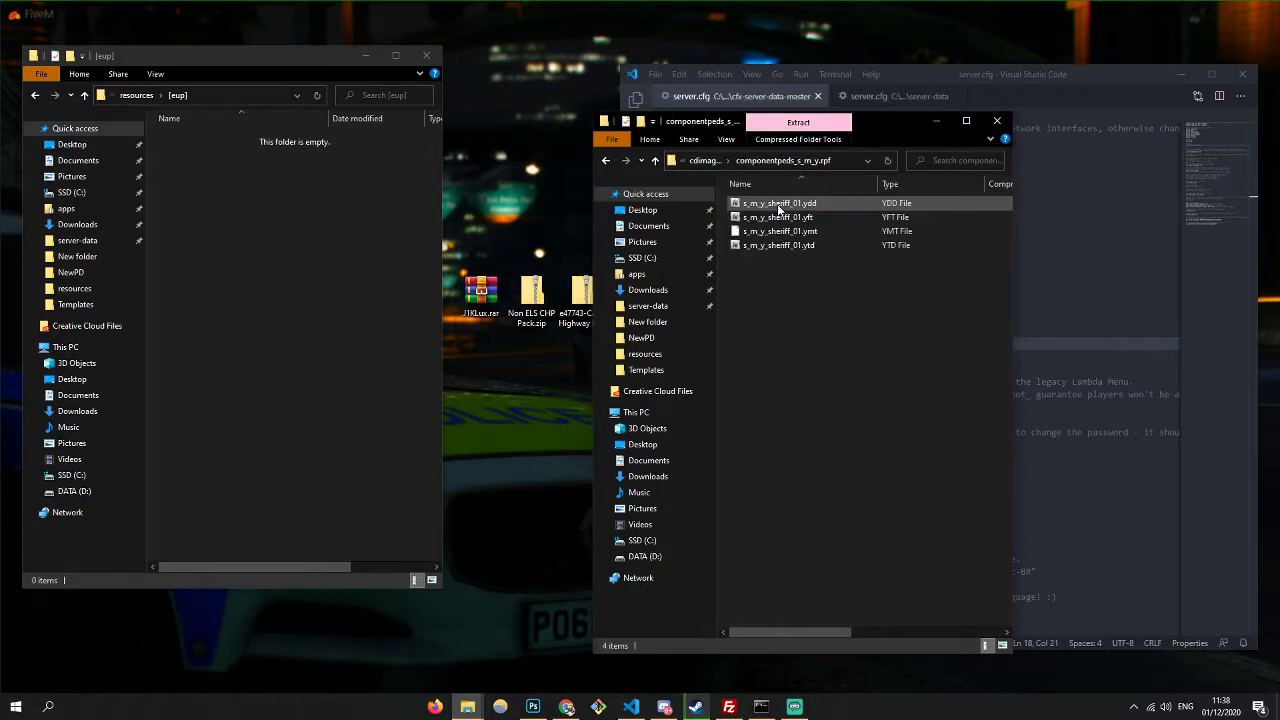
- Check the prop files in pedprops.rpf, then return to the CHP pack folder
left_click(702, 160)
left_click(769, 218)
double_click(769, 218)
left_click(727, 162)
left_click(703, 161)
- Dig through the RDE Mods update folders into rde_componentpeds.rpf and select the s_m_y_hwaycop_02 files
double_click(770, 208)
double_click(777, 217)
double_click(770, 203)
double_click(770, 203)
double_click(770, 203)
double_click(770, 203)
double_click(770, 203)
double_click(770, 203)
double_click(770, 203)
double_click(770, 203)
double_click(770, 203)
double_click(770, 203)
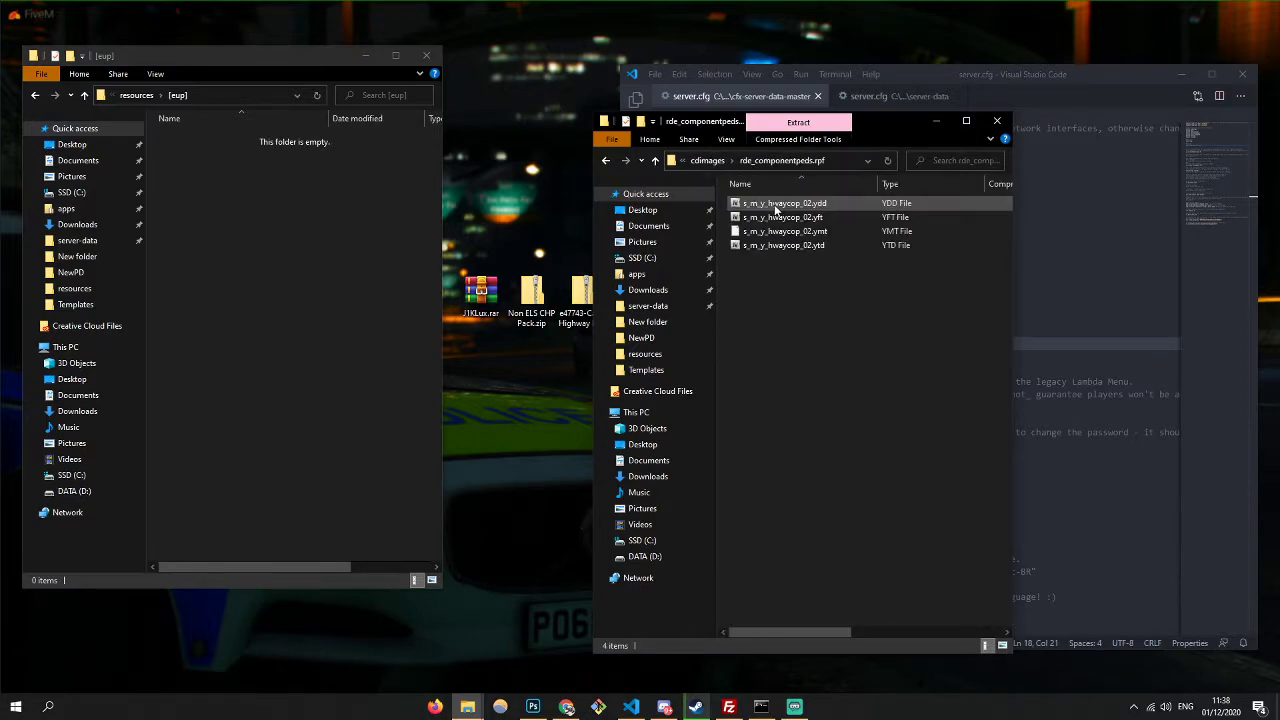
left_click_drag(814, 256, 800, 220)
left_click(800, 285)
- Go back to the CHP pack and open the non-RDE Mods x64e.rpf models folder
left_click(714, 163)
left_click(703, 160)
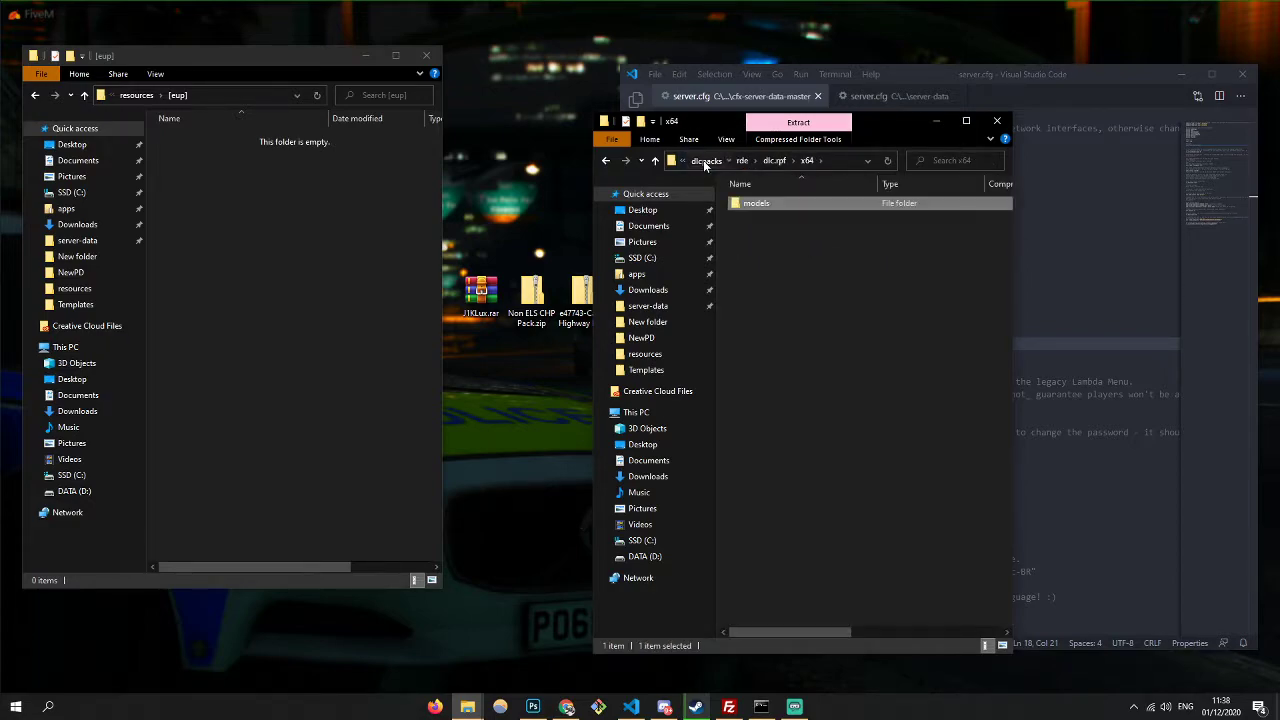
left_click(703, 160)
left_click(703, 160)
left_click(718, 161)
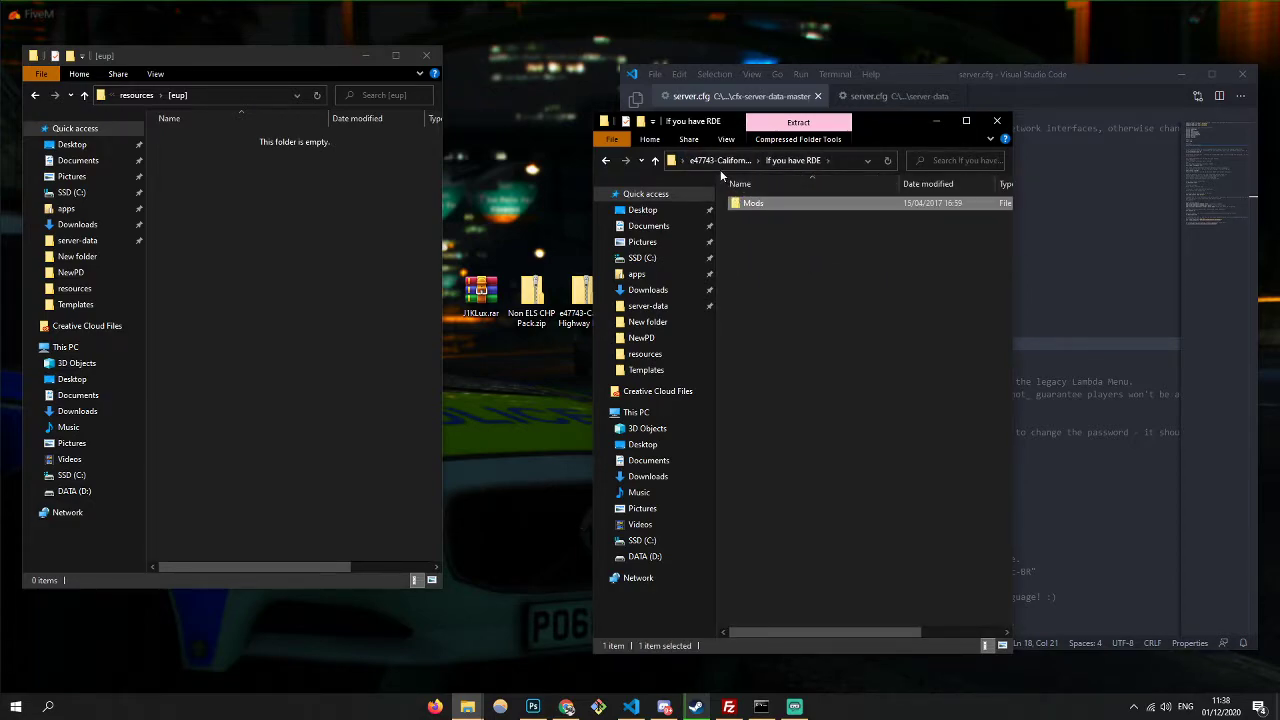
left_click(718, 161)
double_click(765, 215)
double_click(798, 207)
double_click(755, 205)
double_click(773, 203)
- Create a chpped folder in [eup] with a stream subfolder inside it
right_click(283, 226)
mouse_move(334, 420)
left_click(458, 423)
type("chpp")
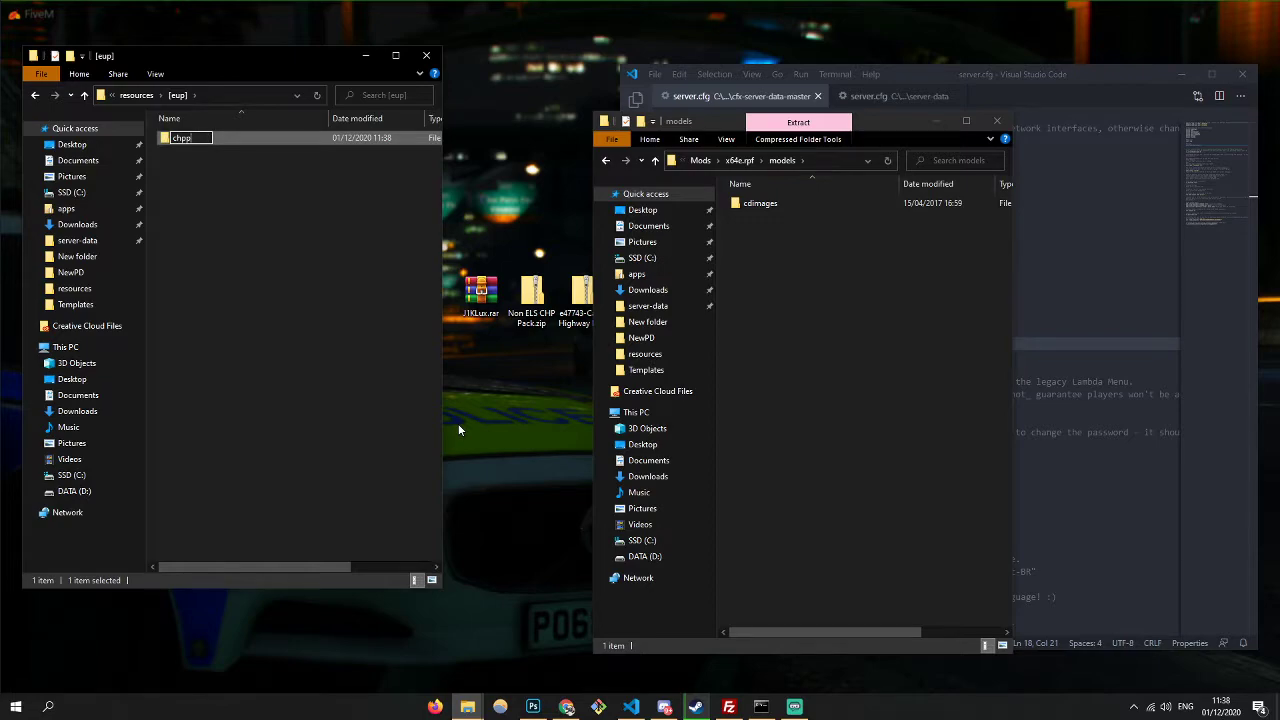
type("ed")
key("Return")
key("Return")
right_click(221, 321)
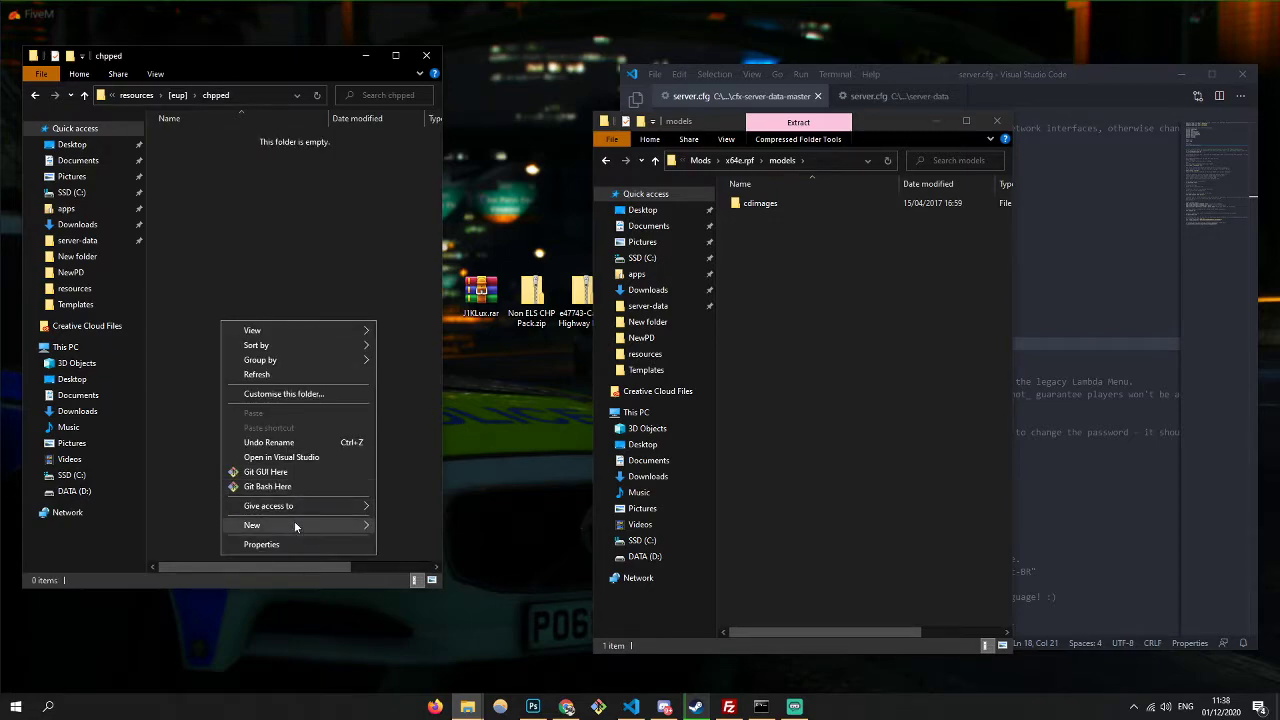
mouse_move(294, 519)
left_click(428, 526)
type("strea")
left_click(254, 266)
- Copy the sheriff files from componentpeds_s_m_y.rpf and pedprops.rpf into stream
double_click(777, 209)
double_click(788, 203)
key("ctrl+a")
left_click_drag(780, 217, 184, 138)
left_click(705, 161)
double_click(765, 217)
key("ctrl+a")
left_click_drag(765, 217, 216, 142)
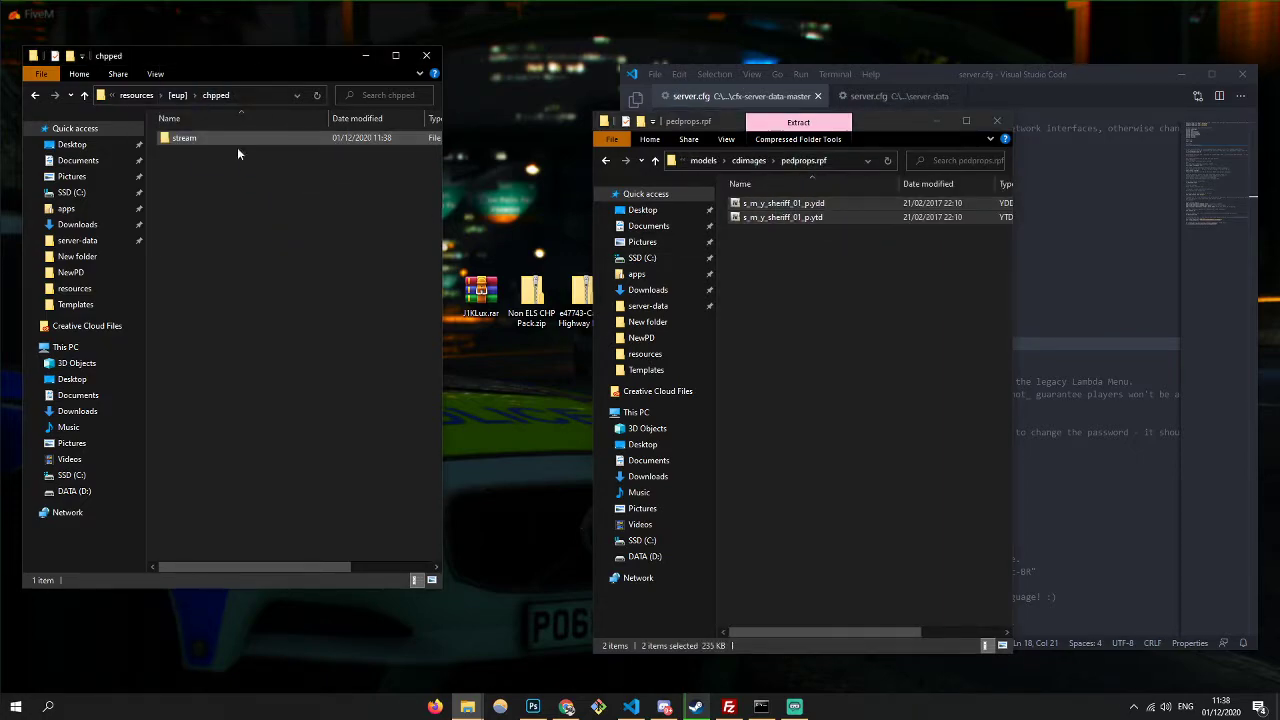
left_click(997, 120)
- Add a new text file named __resource.lua in the chpped folder
right_click(222, 204)
mouse_move(300, 396)
left_click(408, 451)
type("_")
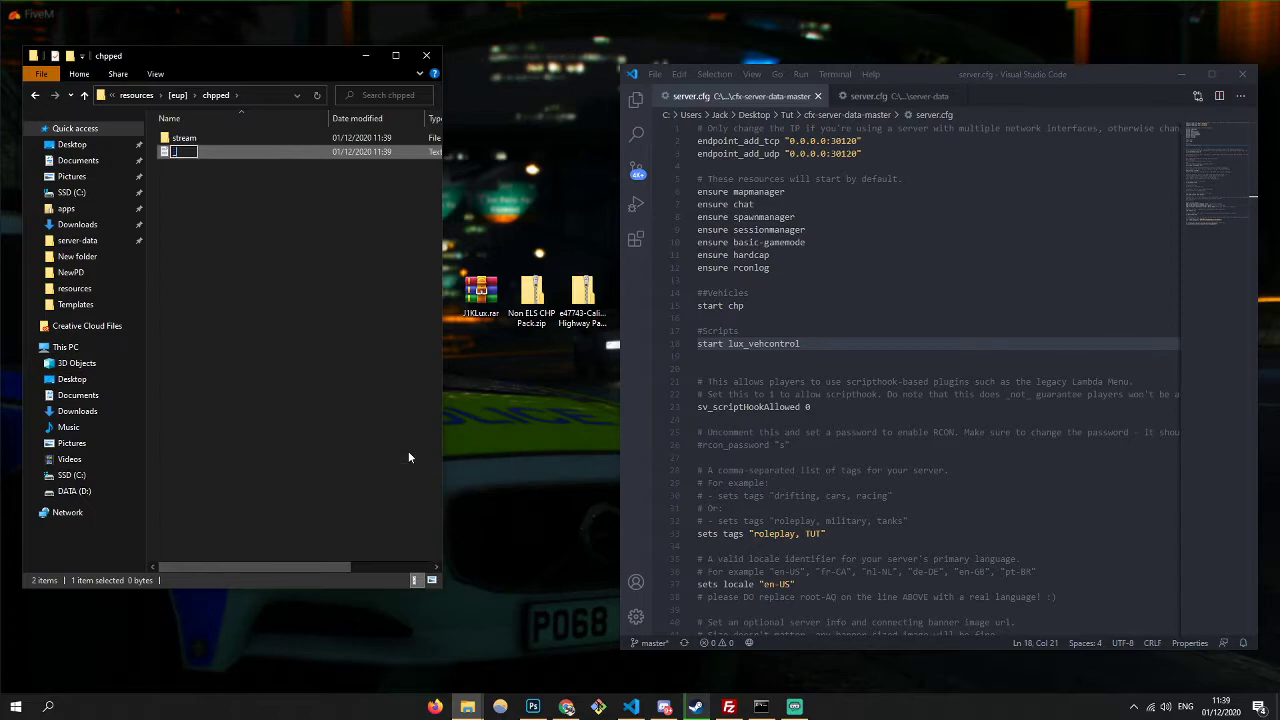
type("_resource.lua")
key("Return")
key("Return")
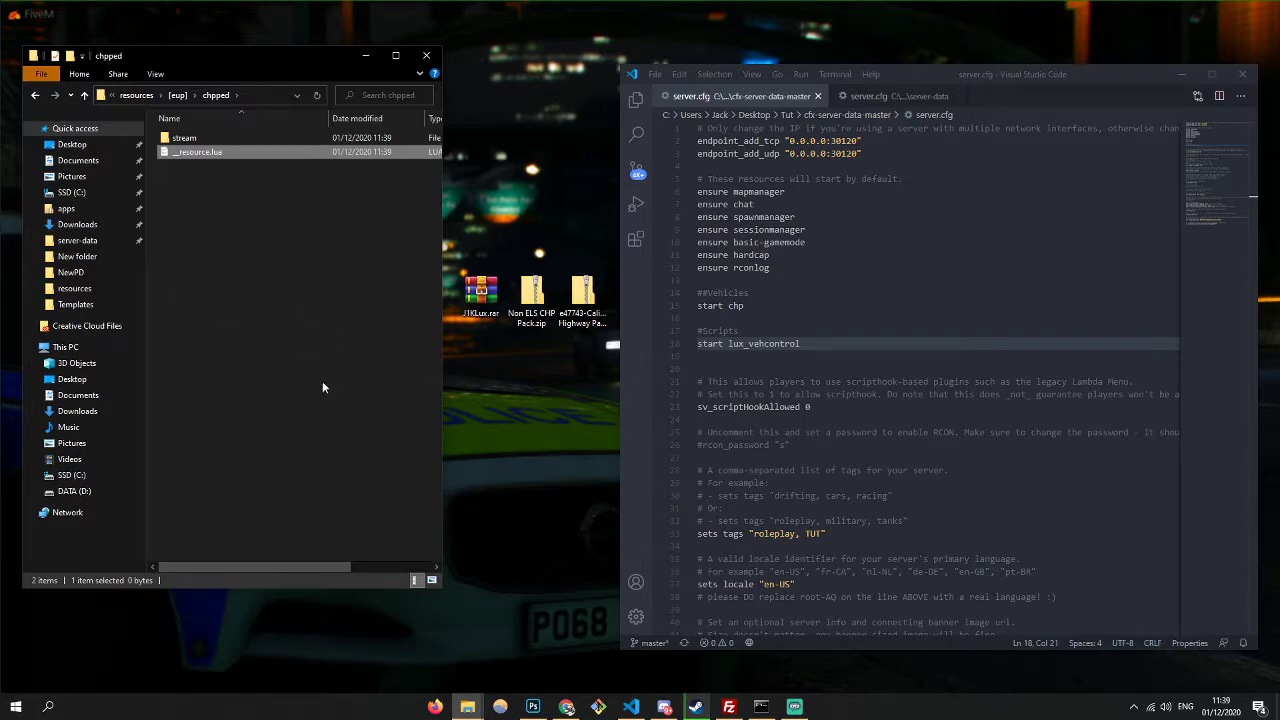
left_click_drag(214, 208, 330, 420)
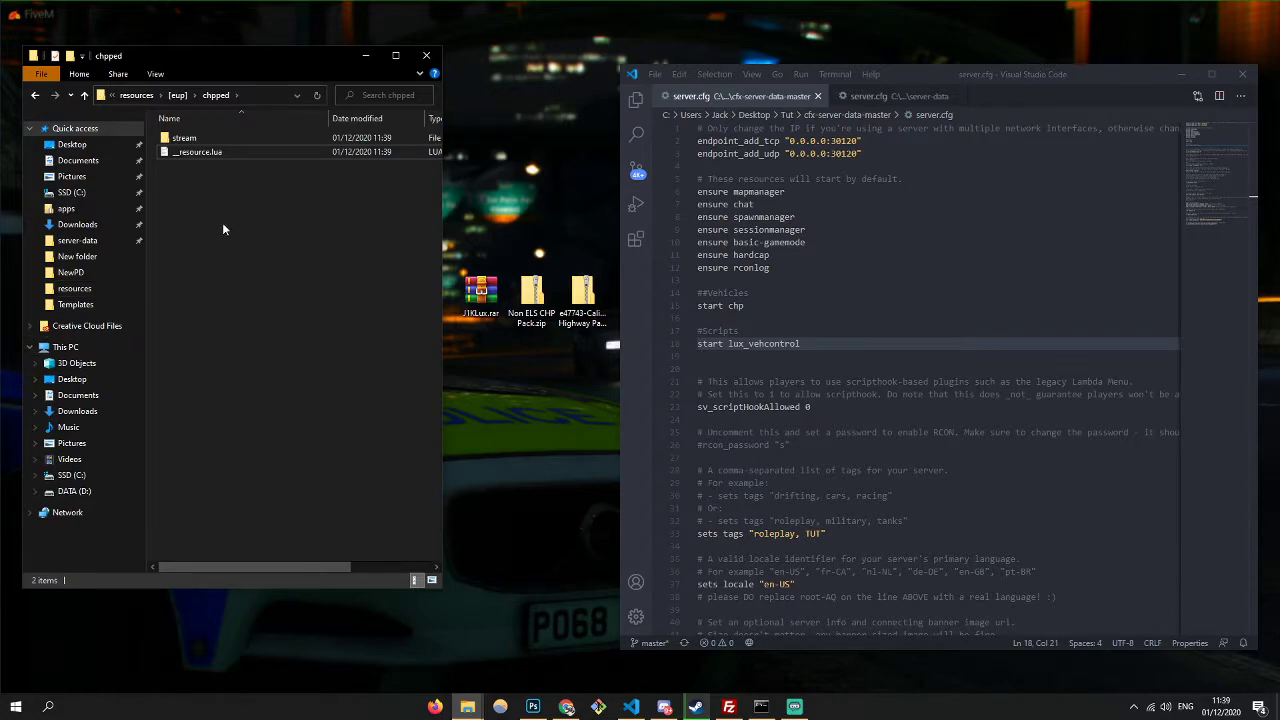
- Return to the [eup] folder and start renaming the chpped folder
left_click(176, 95)
right_click(194, 141)
left_click(230, 479)
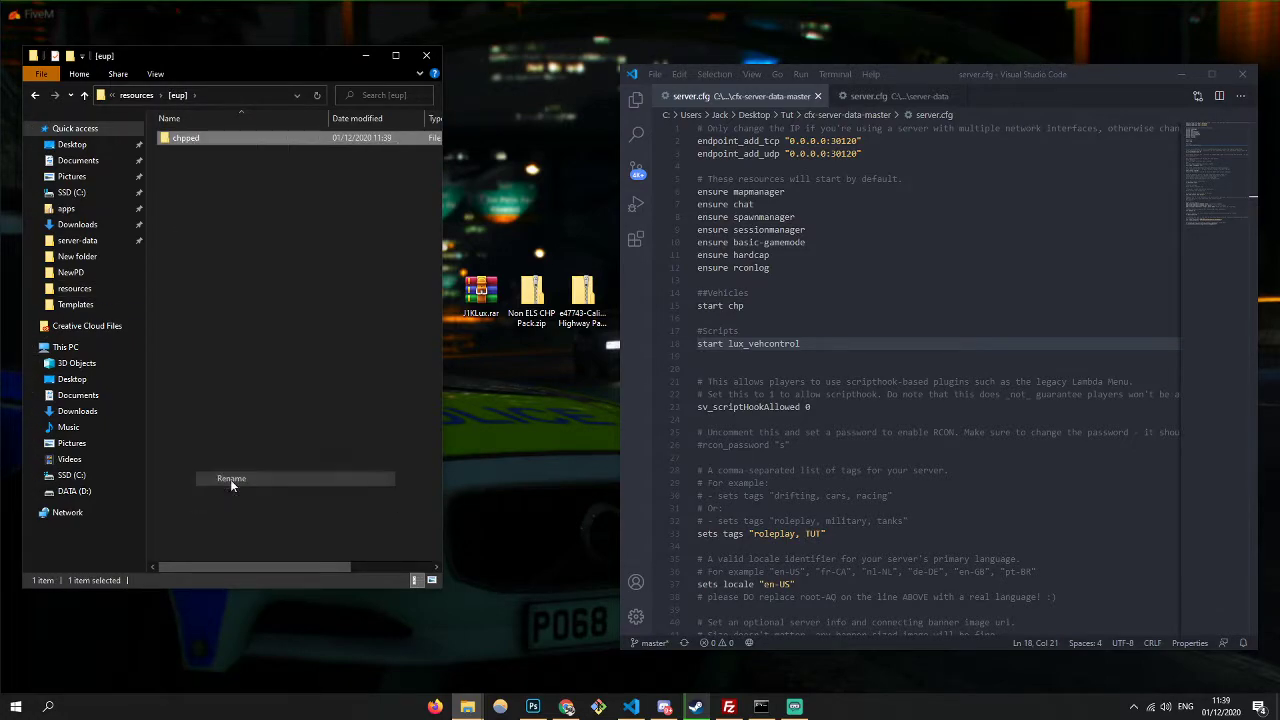
- Add '##Peds' and 'start chpped' lines below start lux_vehcontrol in server.cfg, then close VS Code
left_click(826, 347)
key("Return")
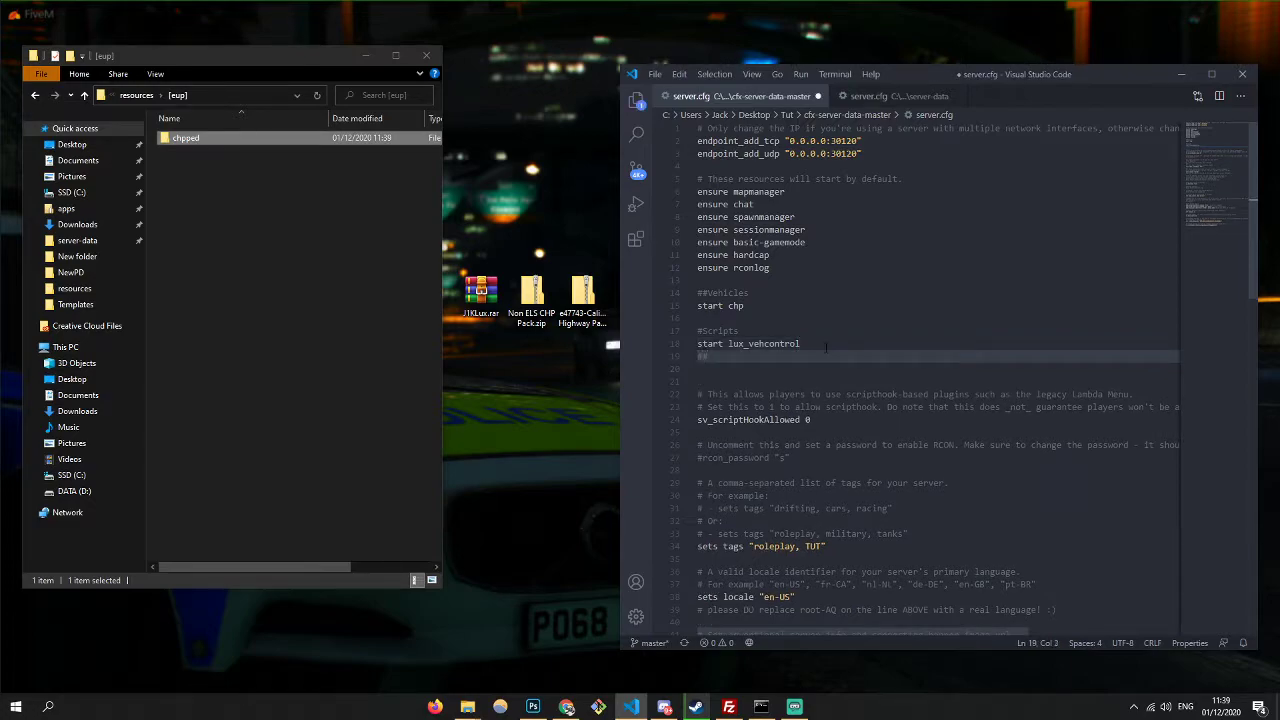
type("##Peds")
key("Return")
type("start chpped")
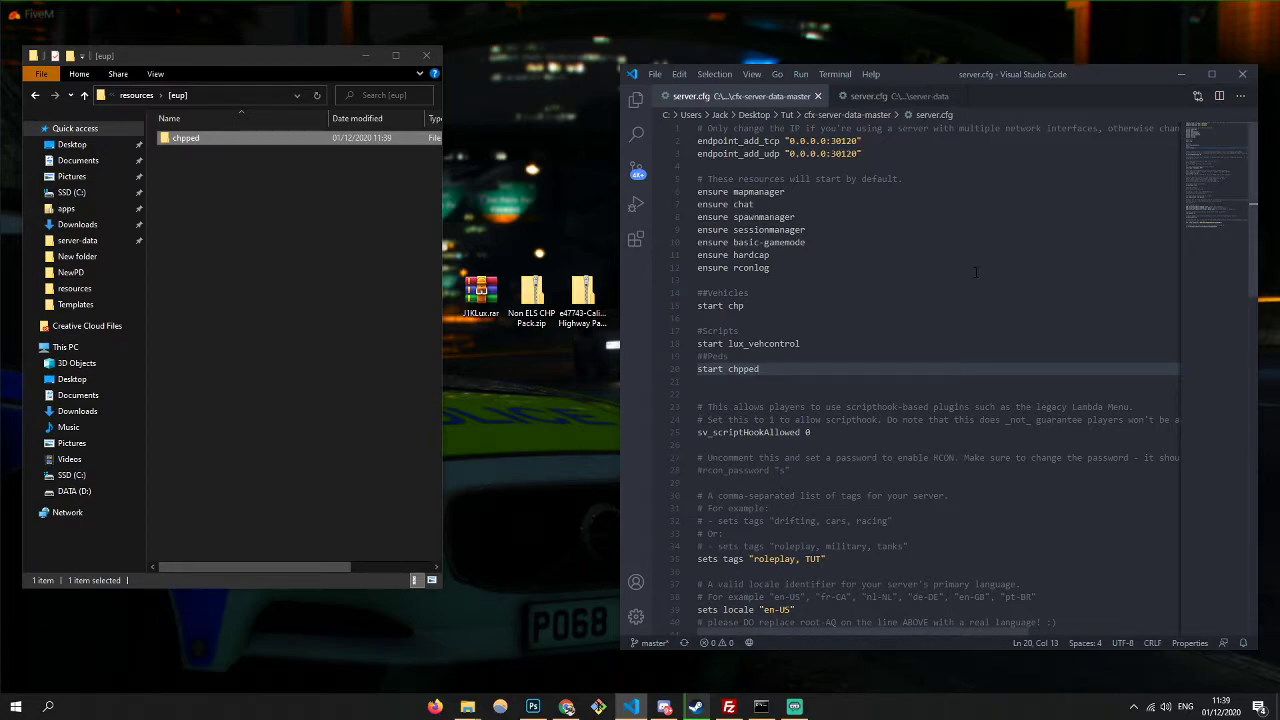
left_click(1246, 77)
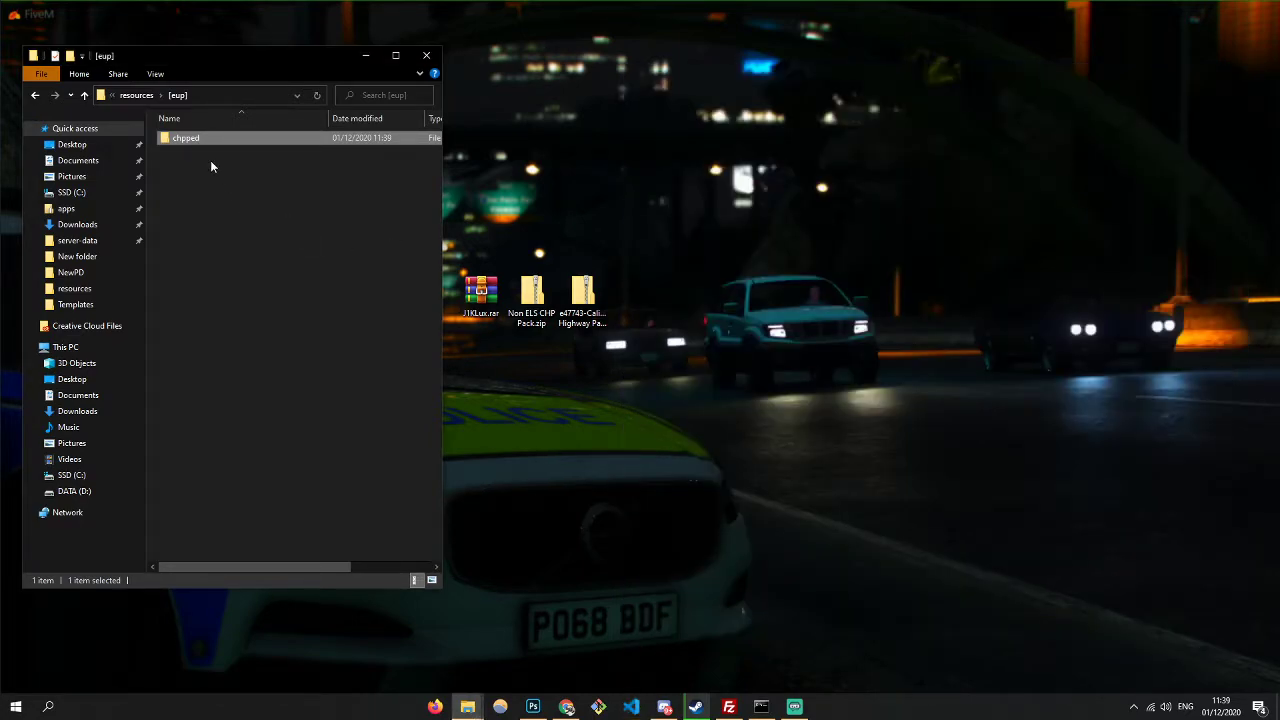
- Run start.bat from cfx-server-data-master, review the resource log, then minimize the server console
left_click(134, 100)
double_click(193, 210)
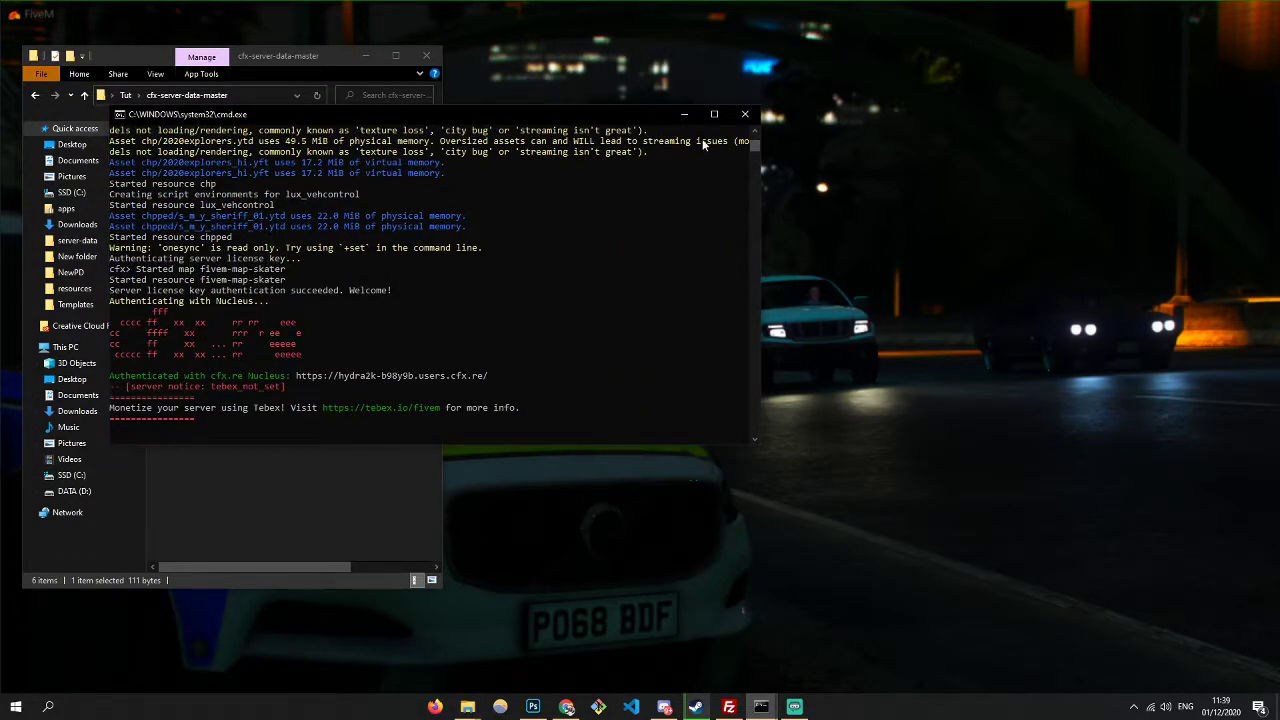
scroll(756, 133, "up", 10)
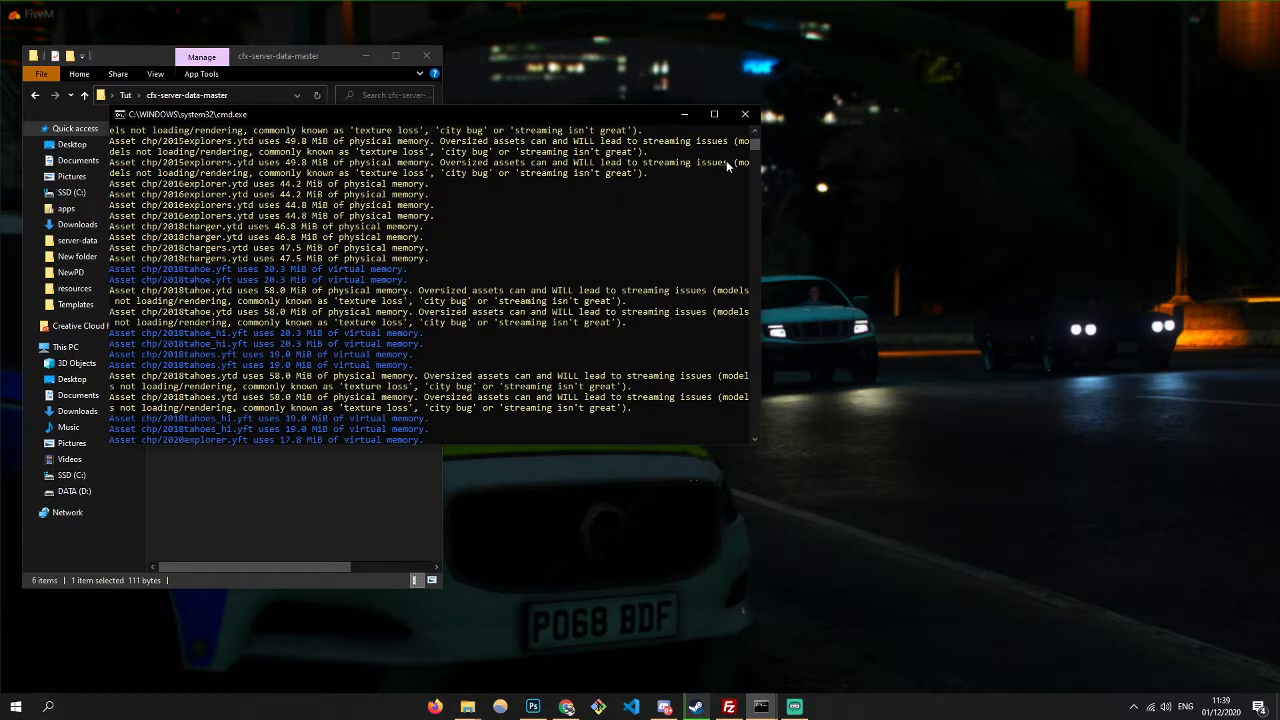
scroll(755, 138, "up", 4)
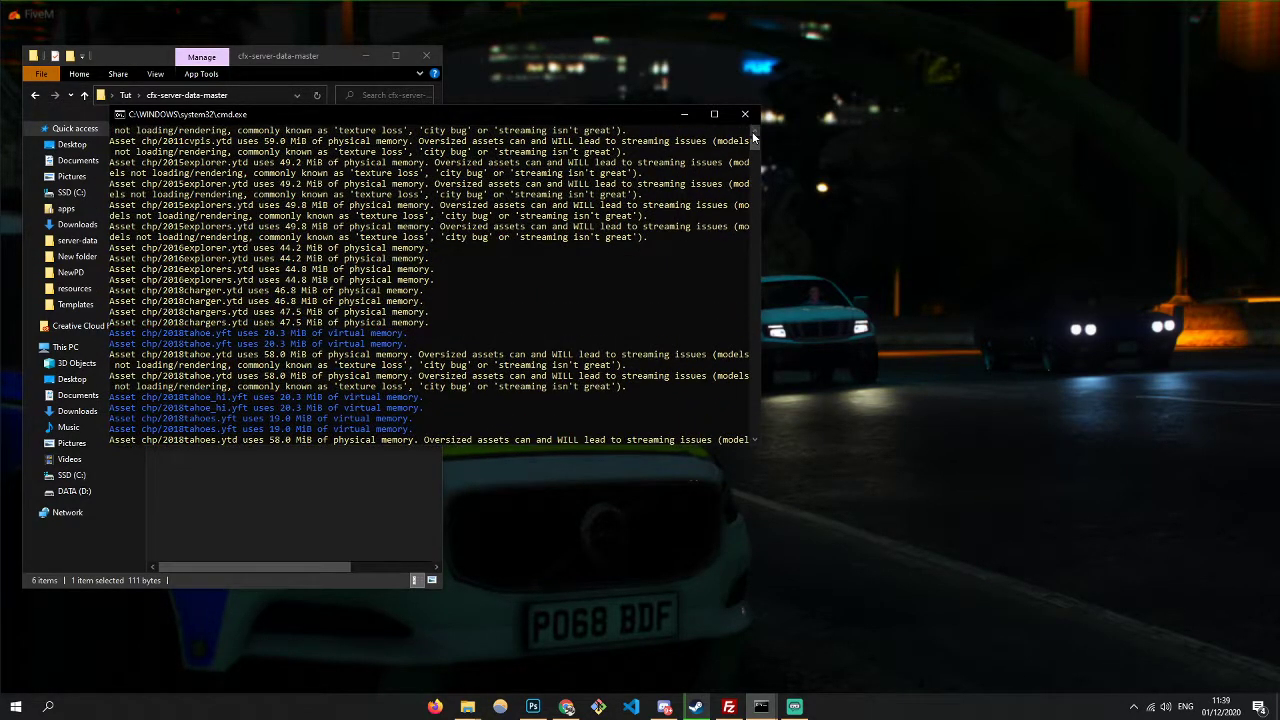
scroll(755, 138, "up", 4)
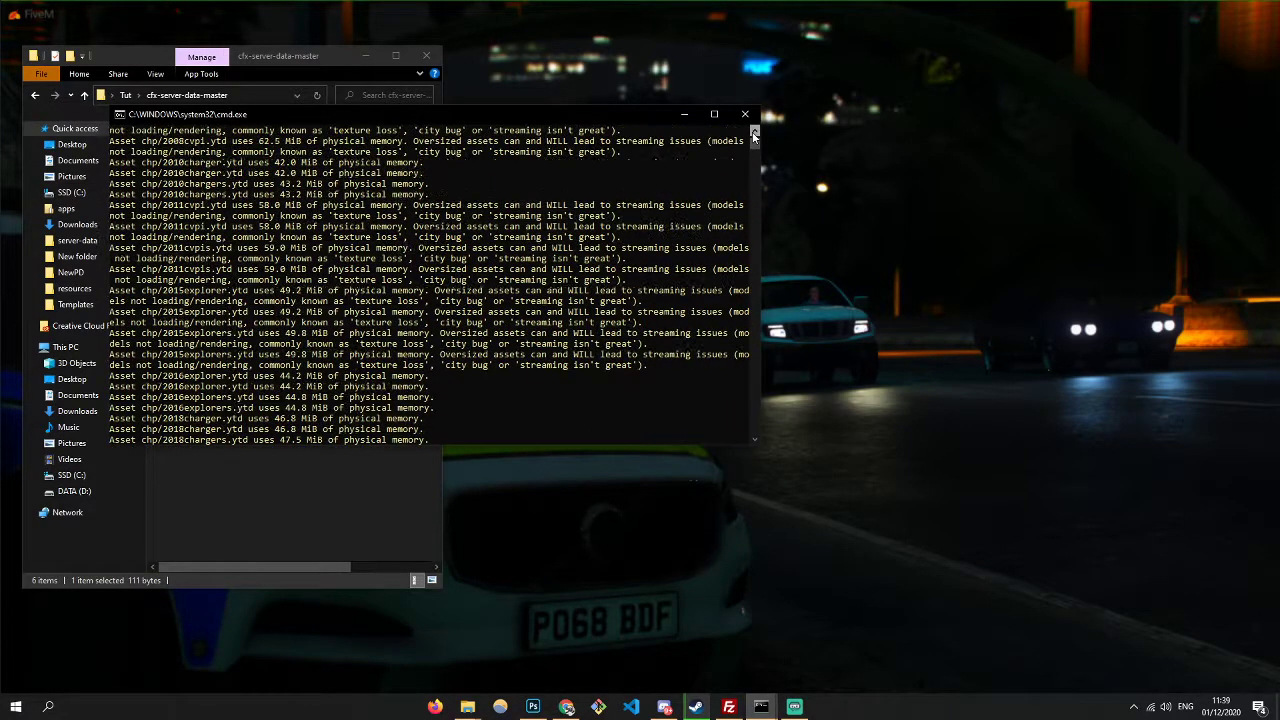
scroll(752, 131, "up", 4)
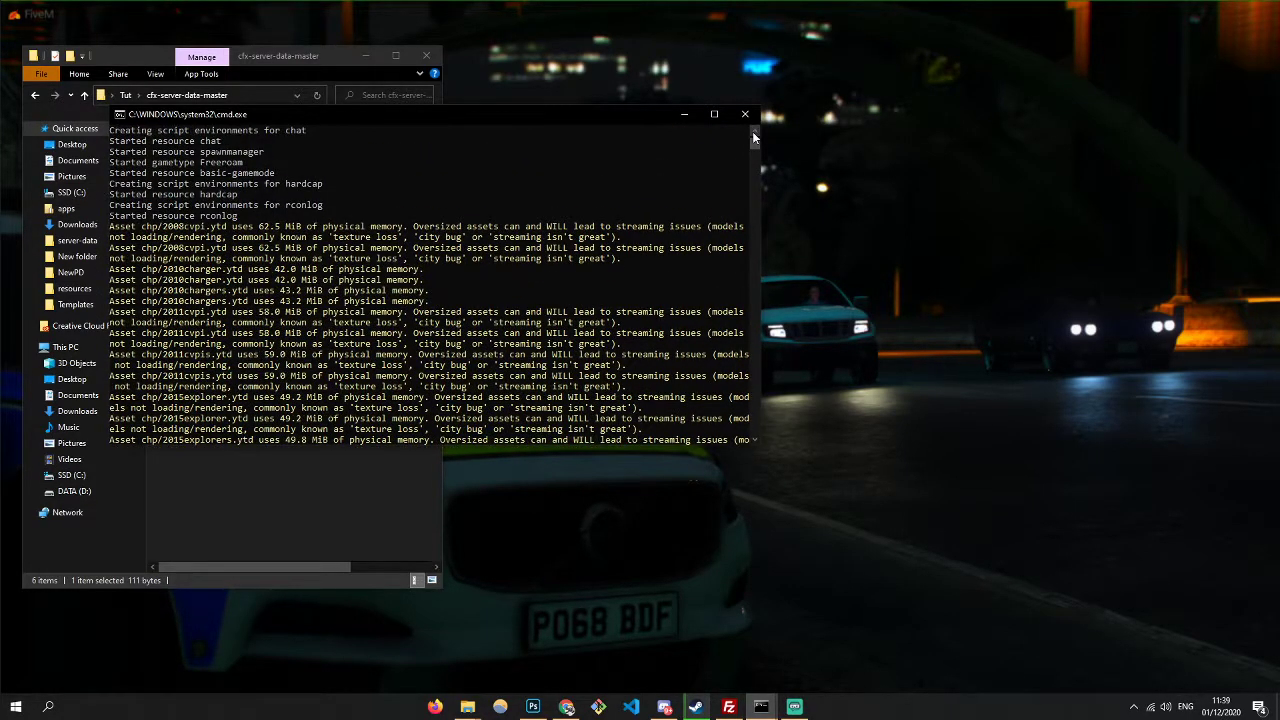
scroll(755, 126, "up", 4)
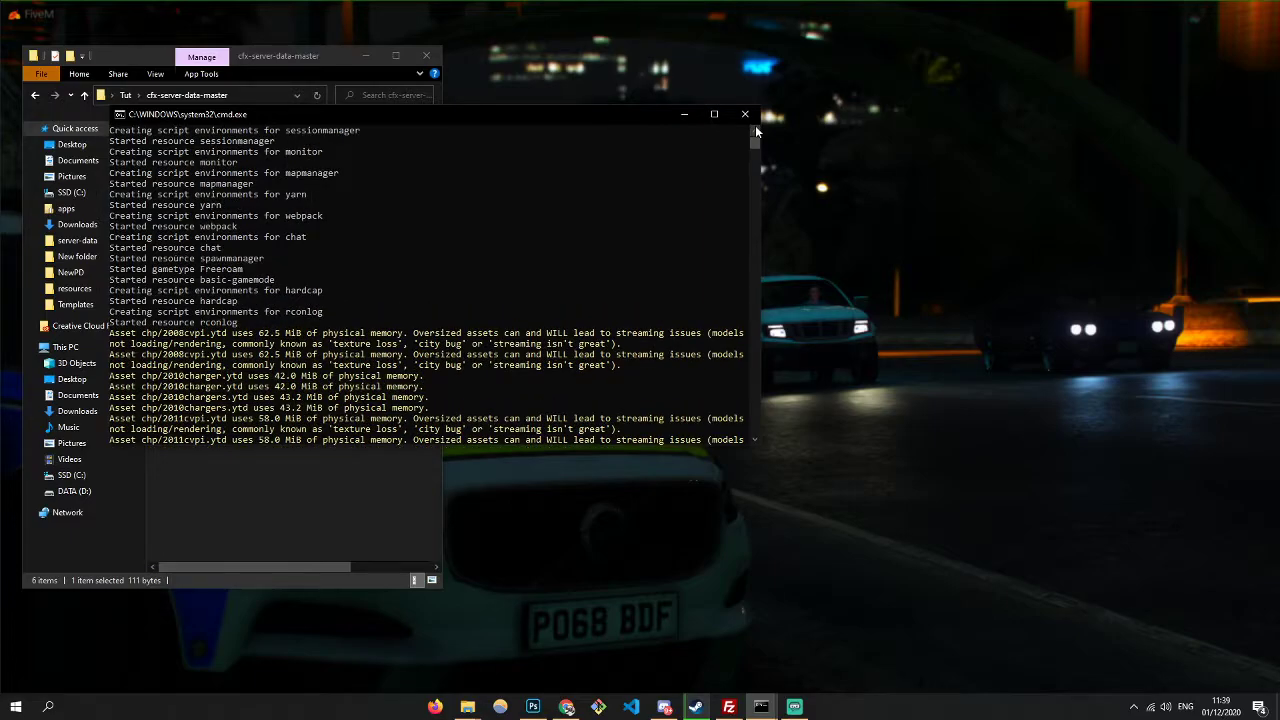
scroll(755, 125, "up", 4)
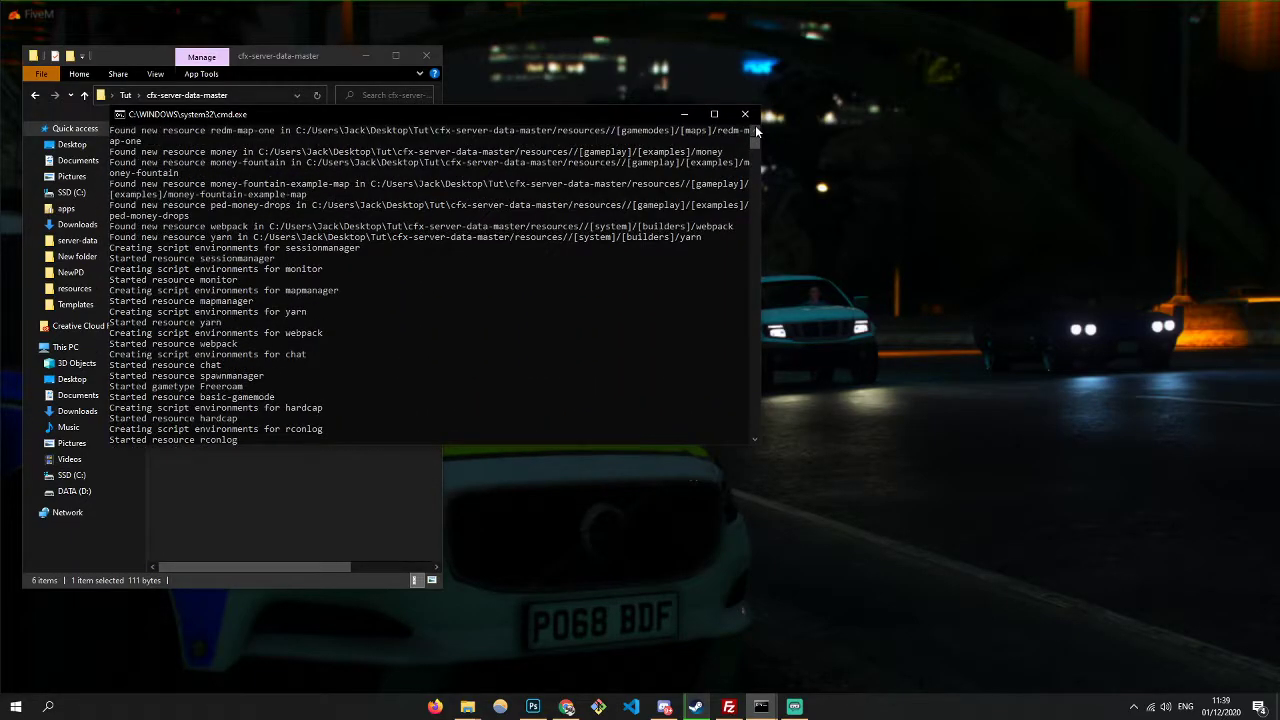
scroll(755, 125, "up", 3)
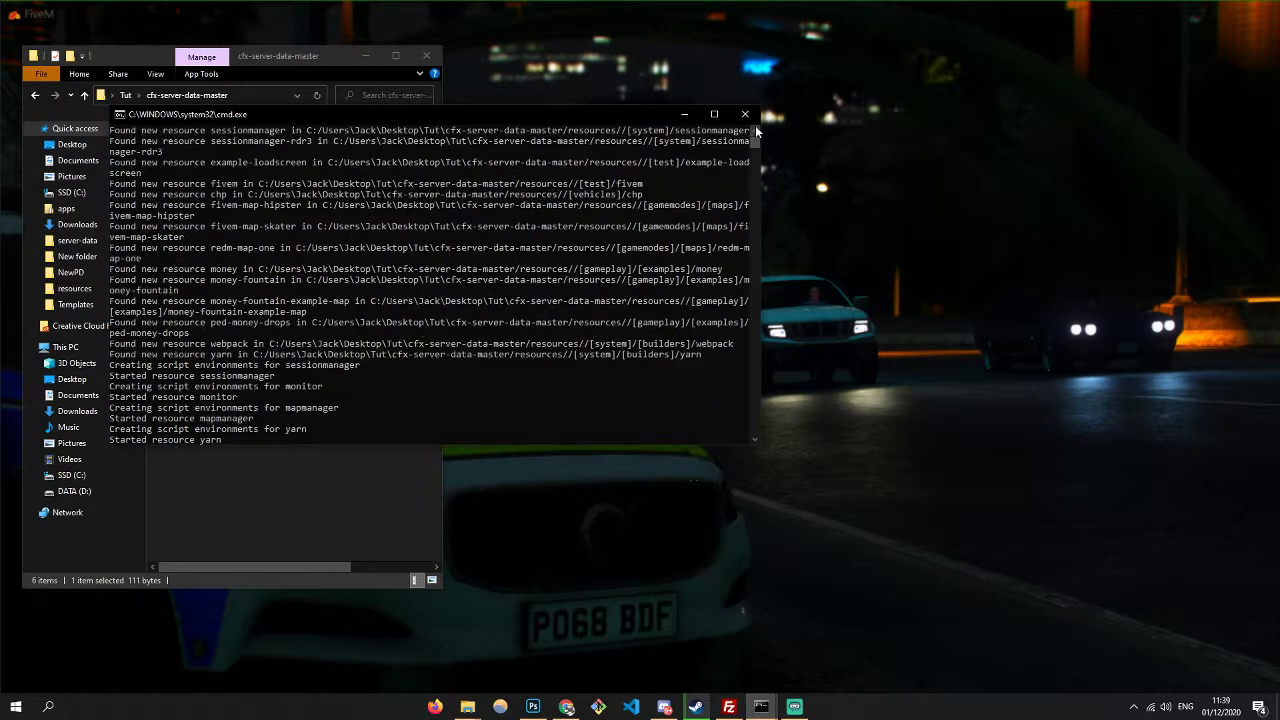
left_click(684, 114)
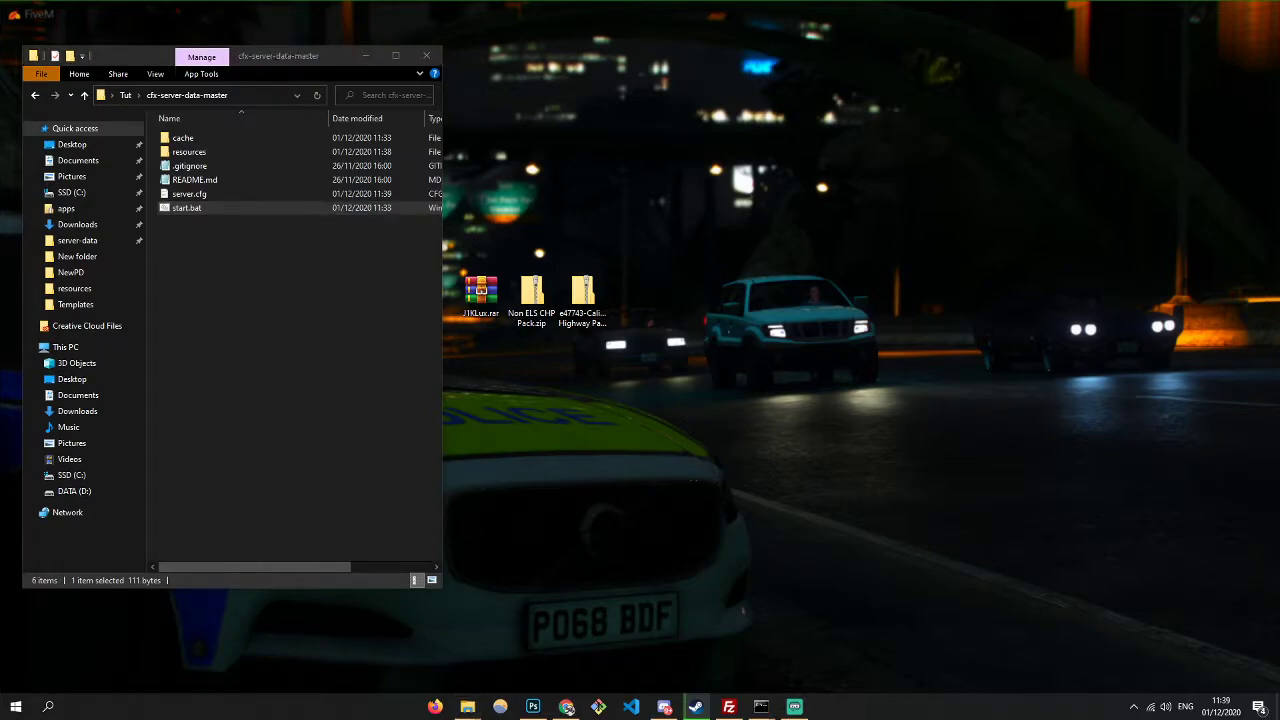
- Enable Dev mode in FiveM settings and connect via the LOCALHOST entry
left_click(567, 707)
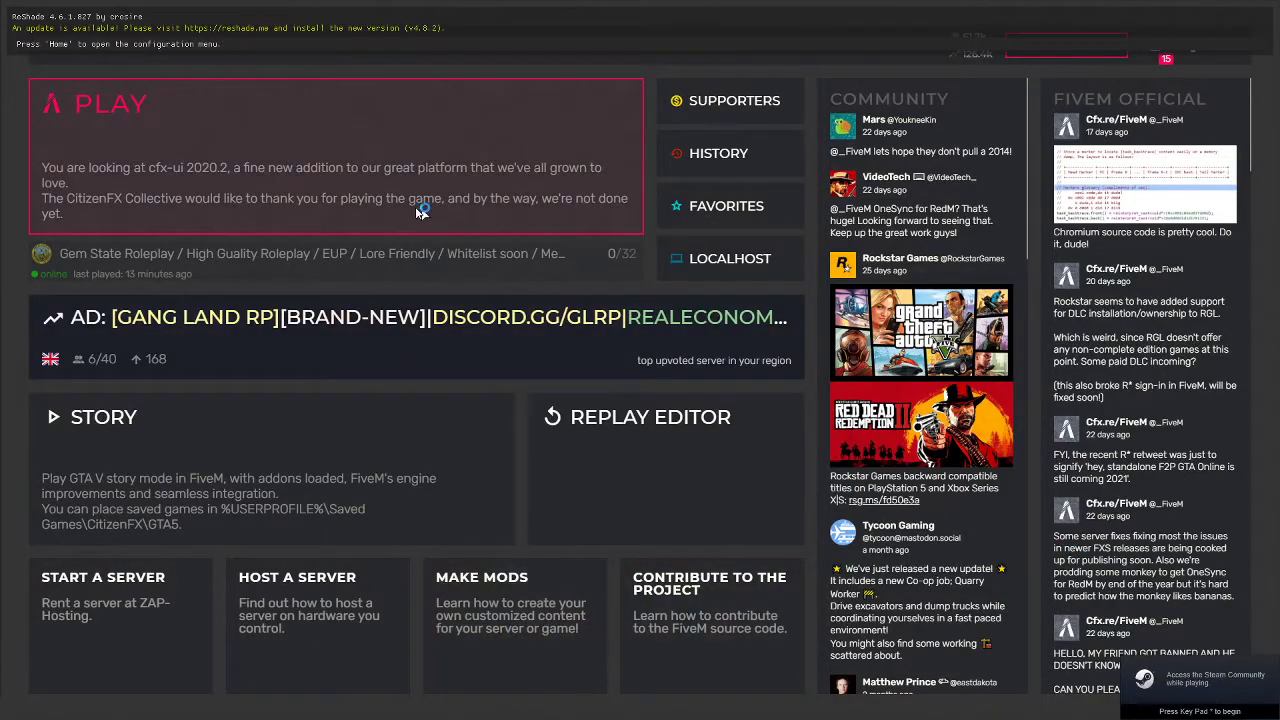
left_click(1192, 45)
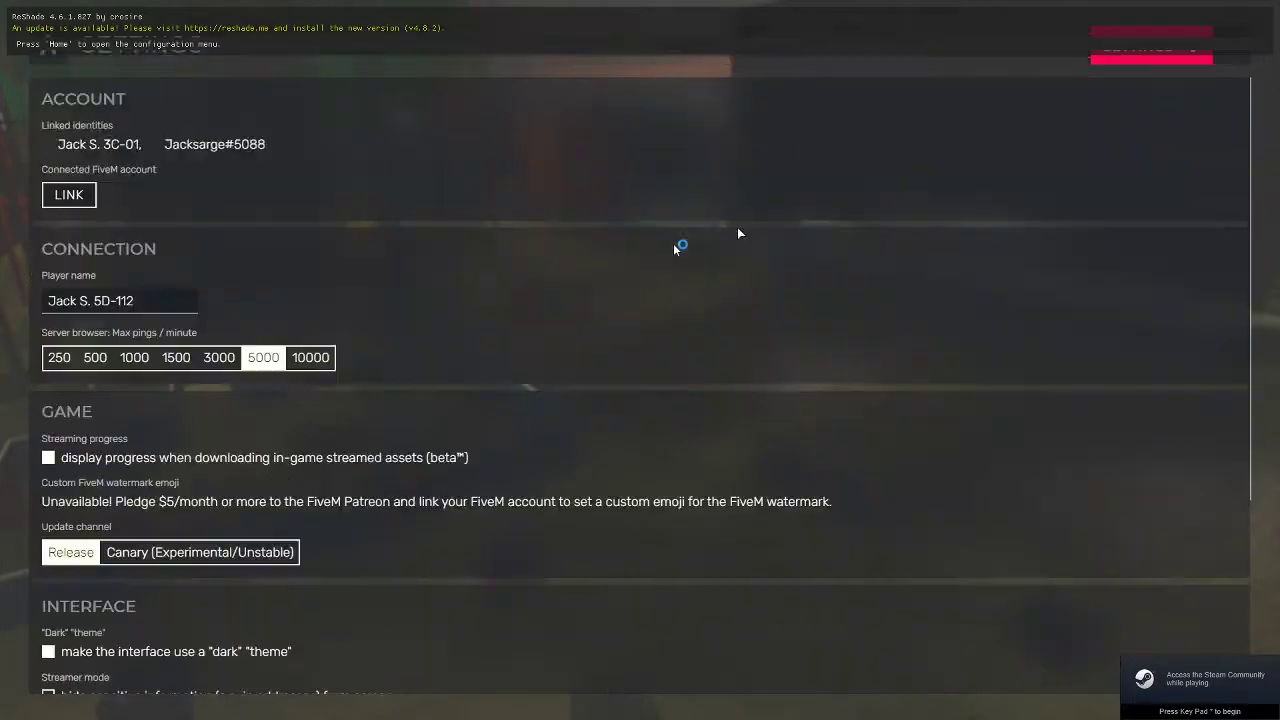
scroll(101, 541, "down", 3)
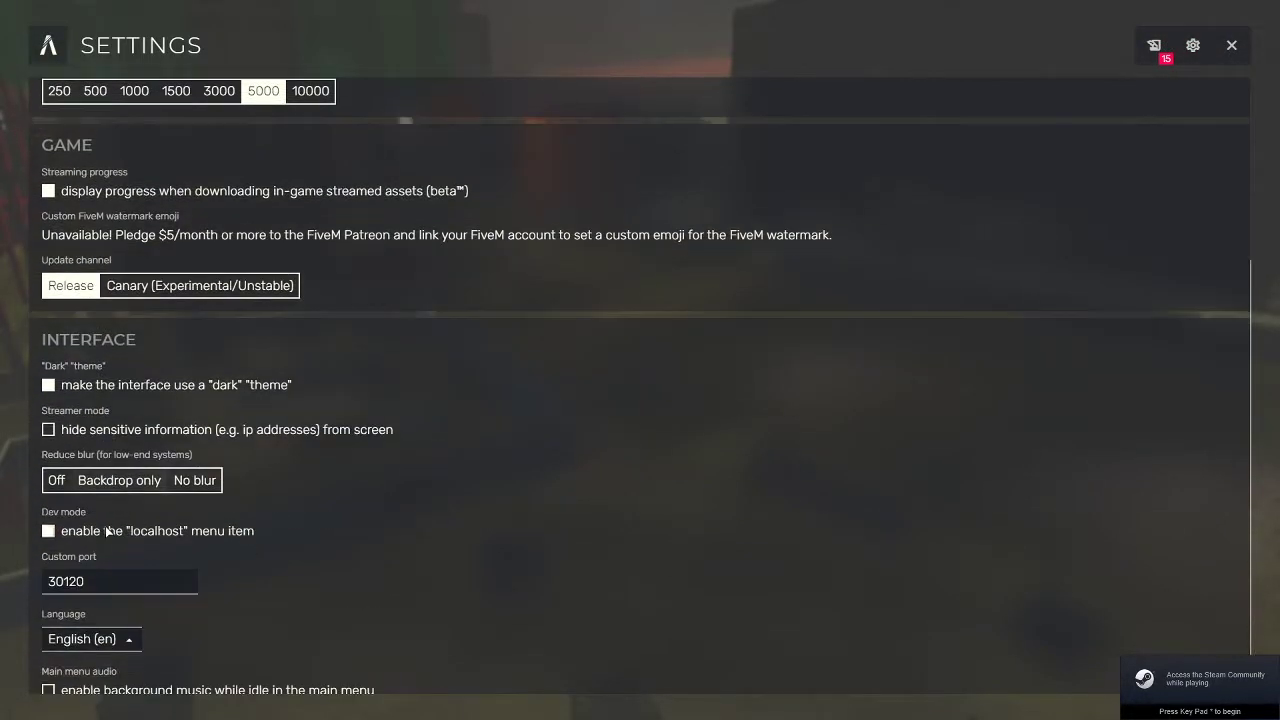
scroll(77, 545, "up", 1)
left_click(60, 573)
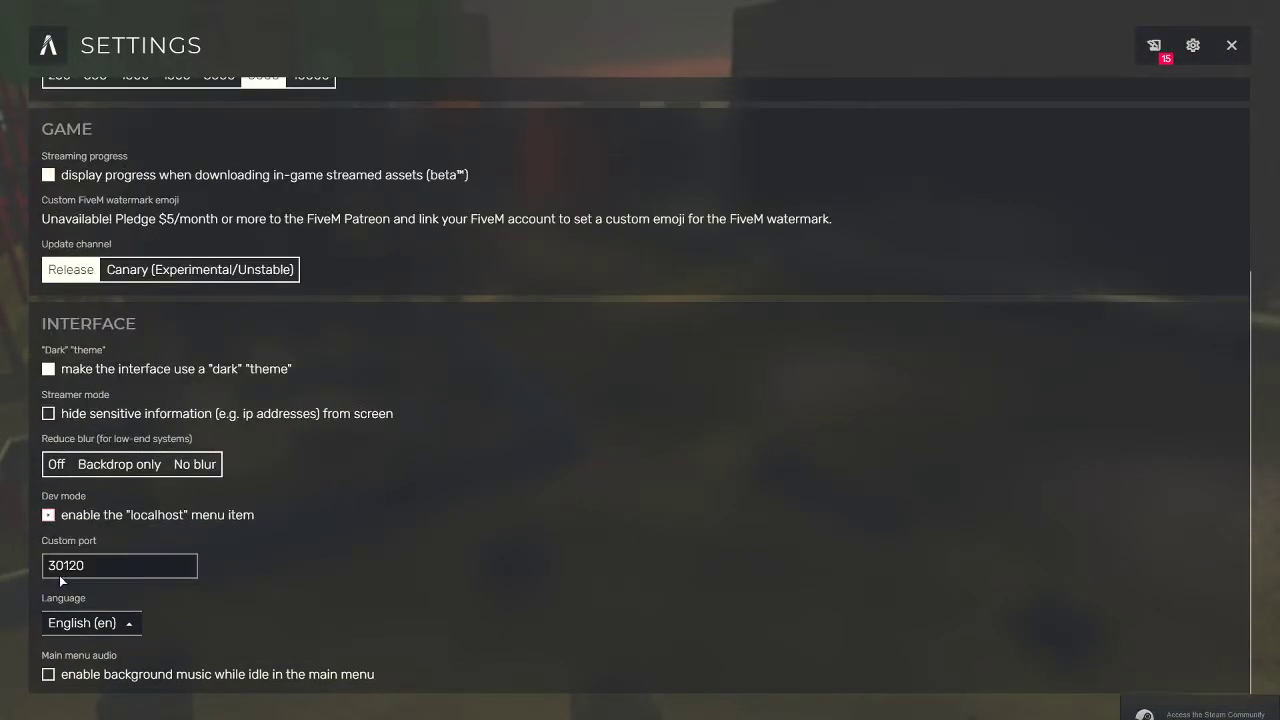
double_click(66, 565)
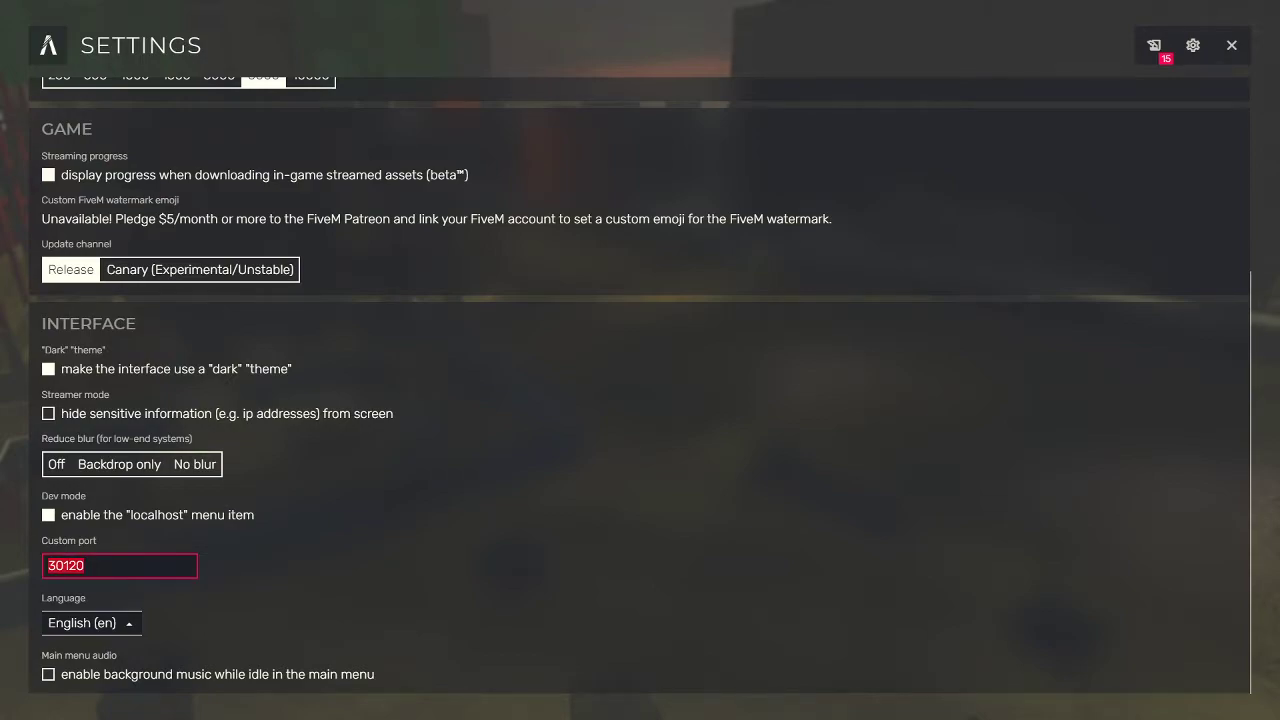
key("Escape")
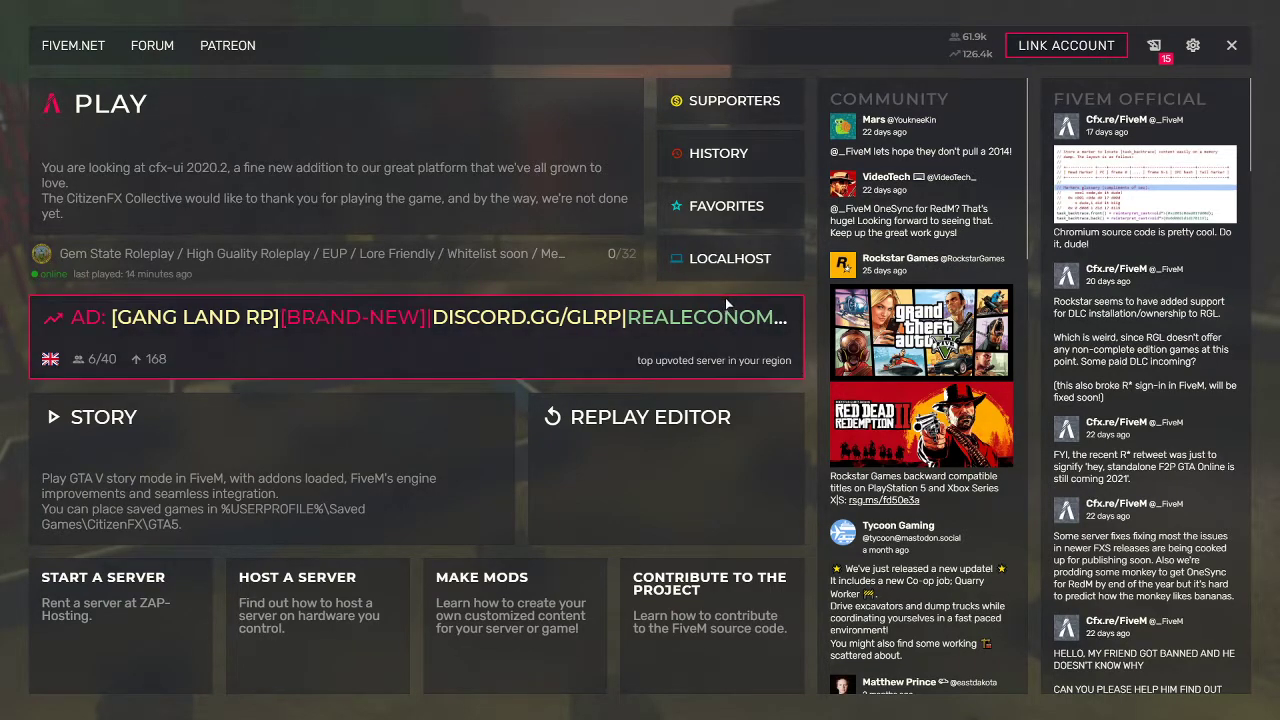
left_click(733, 260)
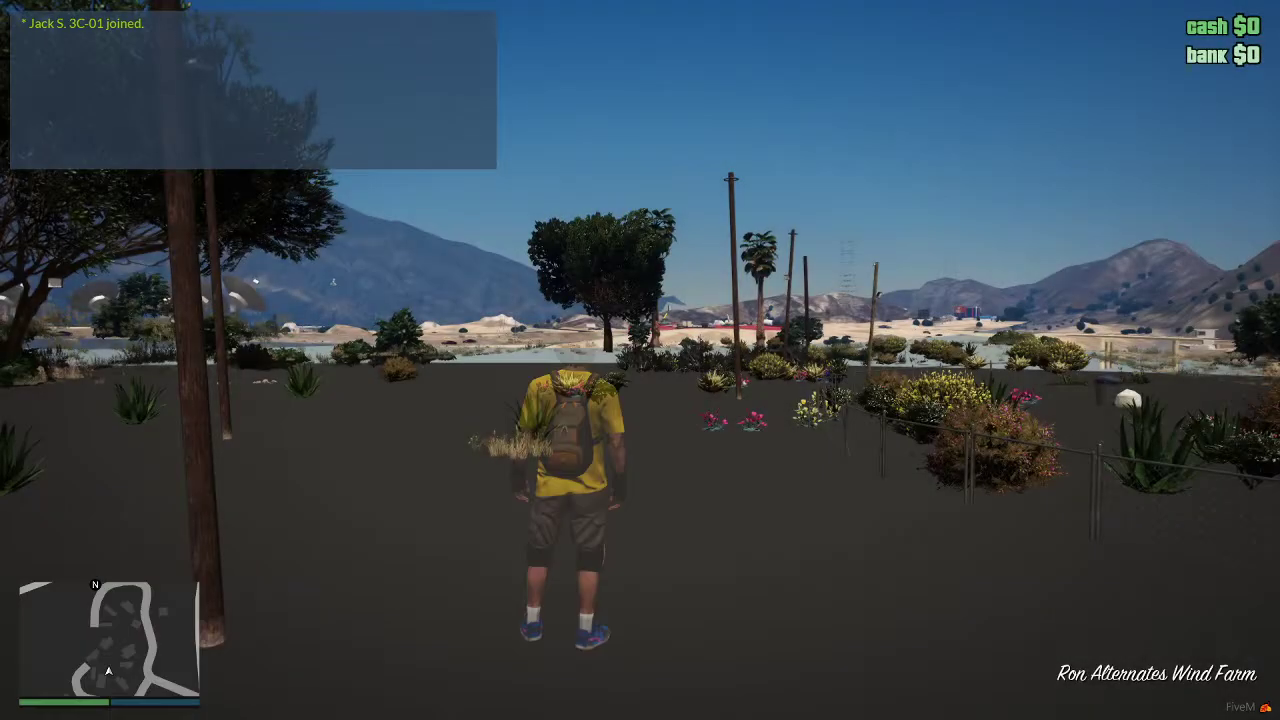
- Walk forward in-game, search vMenu in a new Chrome tab, then switch to the cfx-server-data-master folder
key("w")
key("alt+Tab")
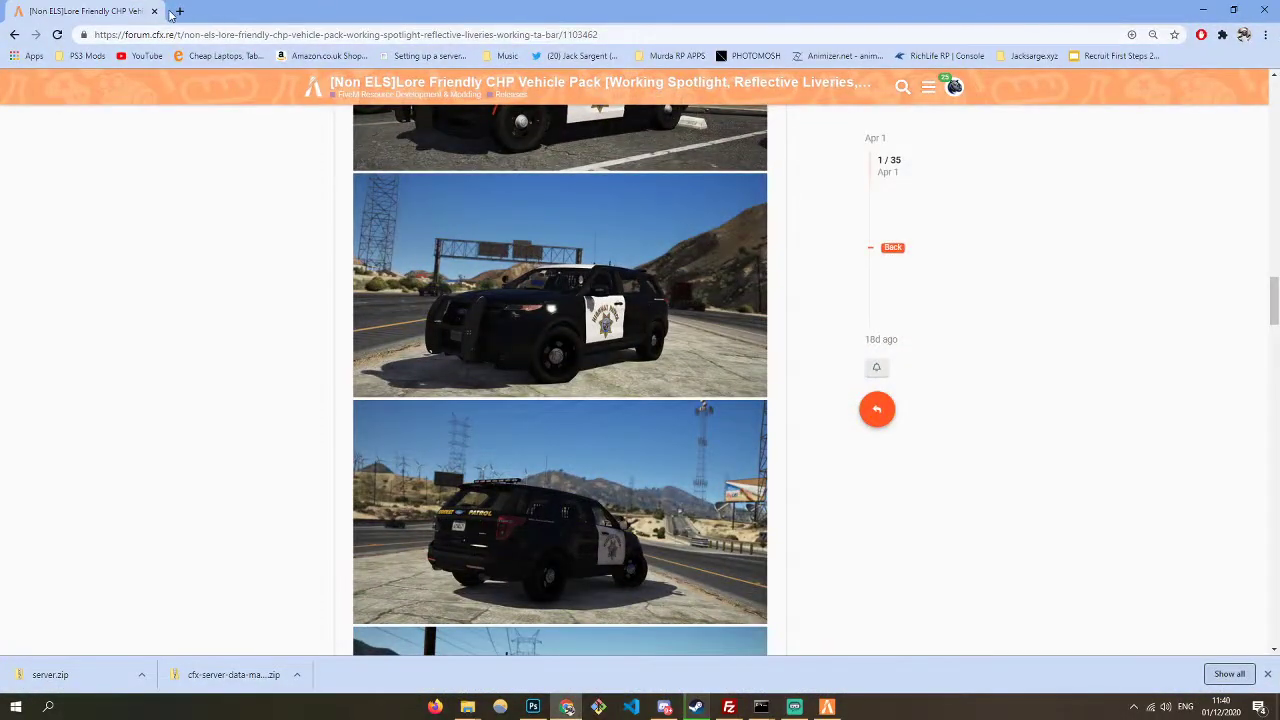
left_click(174, 11)
key("BackSpace")
key("BackSpace")
key("BackSpace")
key("BackSpace")
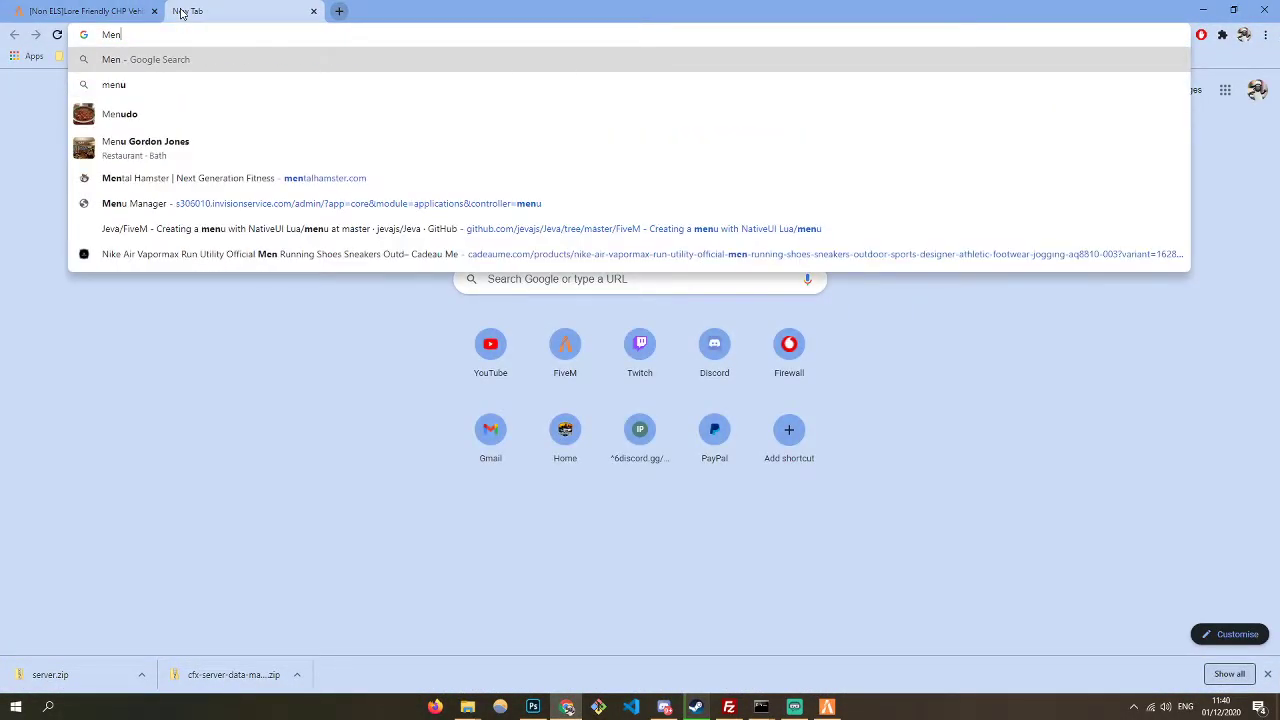
type("vMenu")
key("Return")
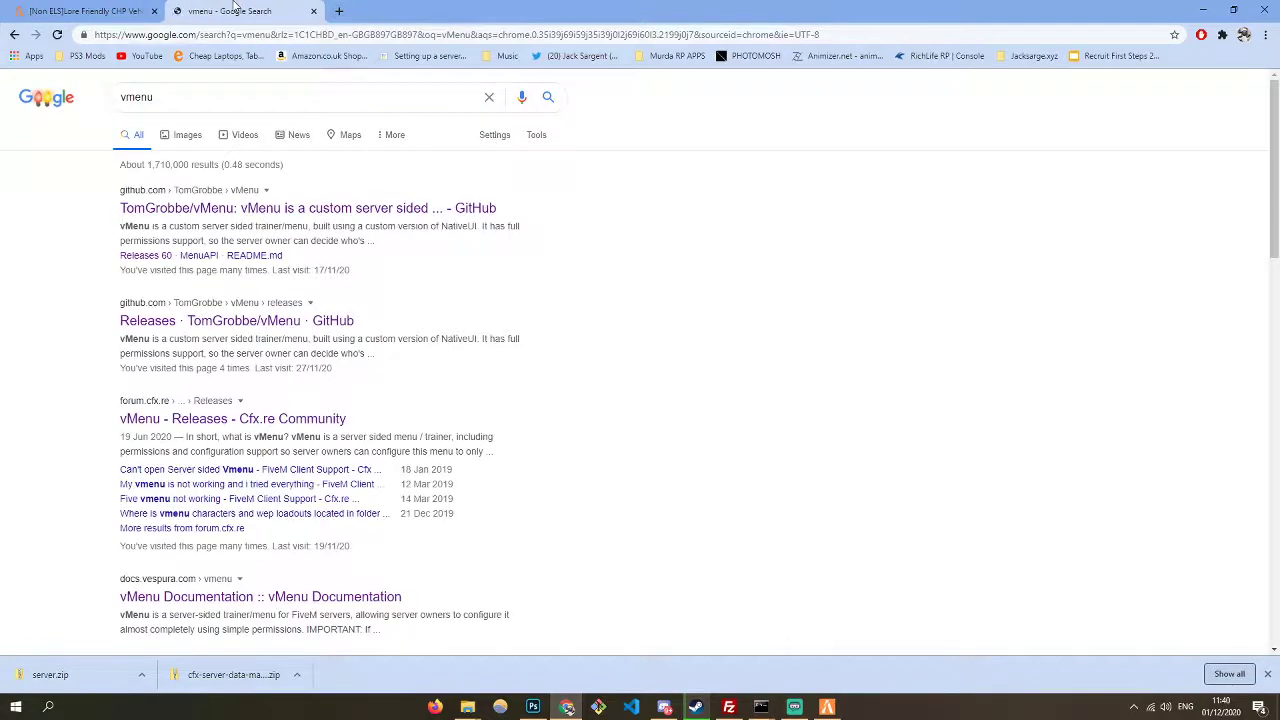
key("ctrl+w")
left_click(1206, 9)
key("alt+Tab")
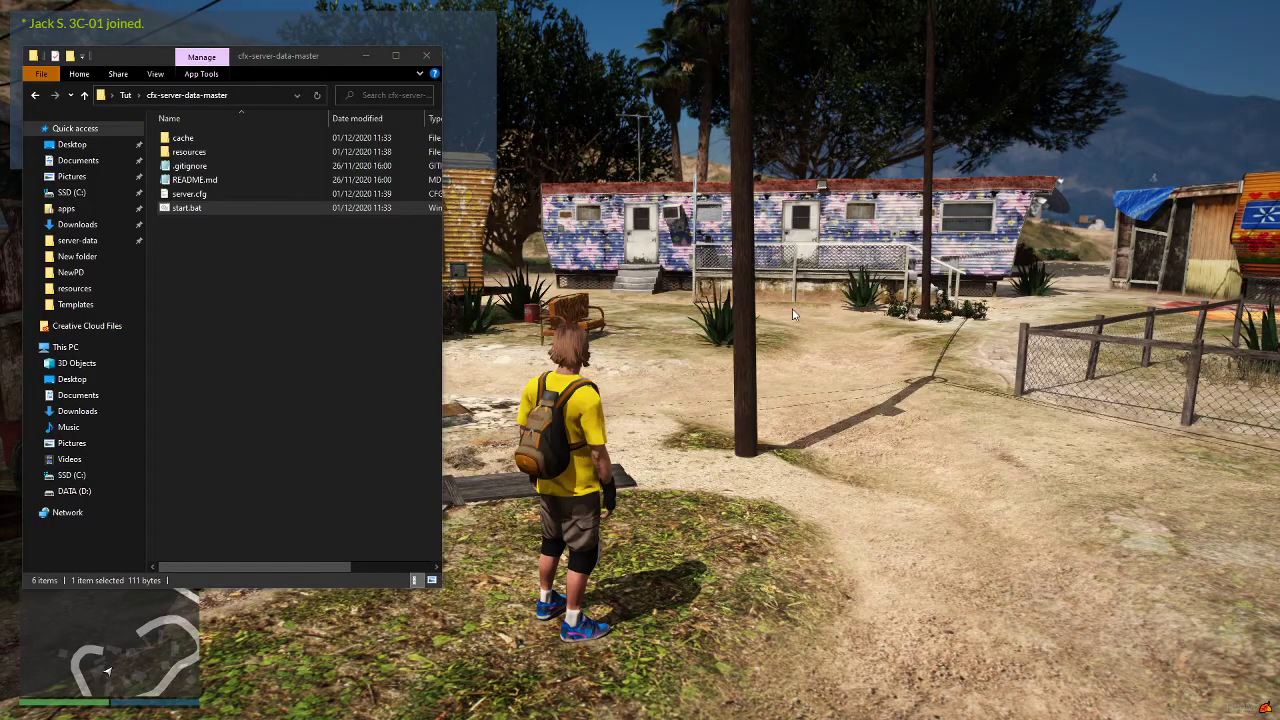
- Open and close Downloads in a separate window, then open the server's resources folder
right_click(77, 411)
left_click(130, 114)
left_click(996, 120)
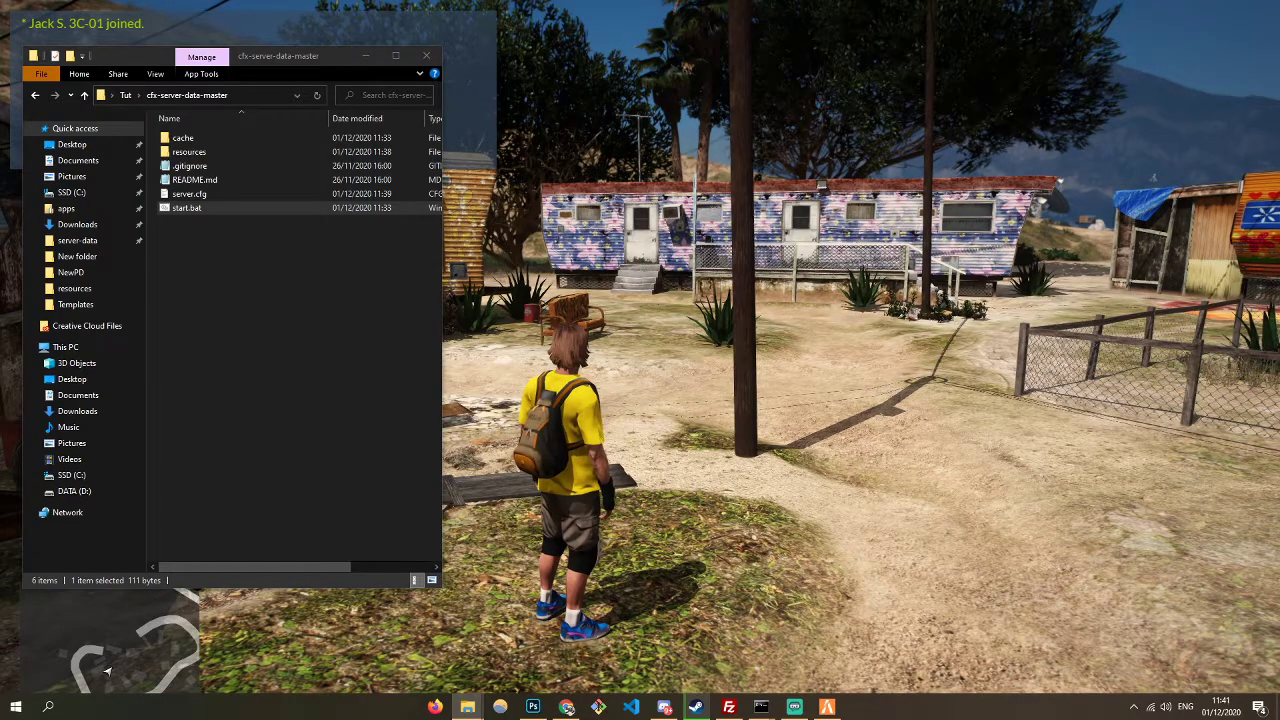
right_click(257, 306)
double_click(189, 151)
- Create a vMenu folder in resources and bring the server console forward
right_click(257, 306)
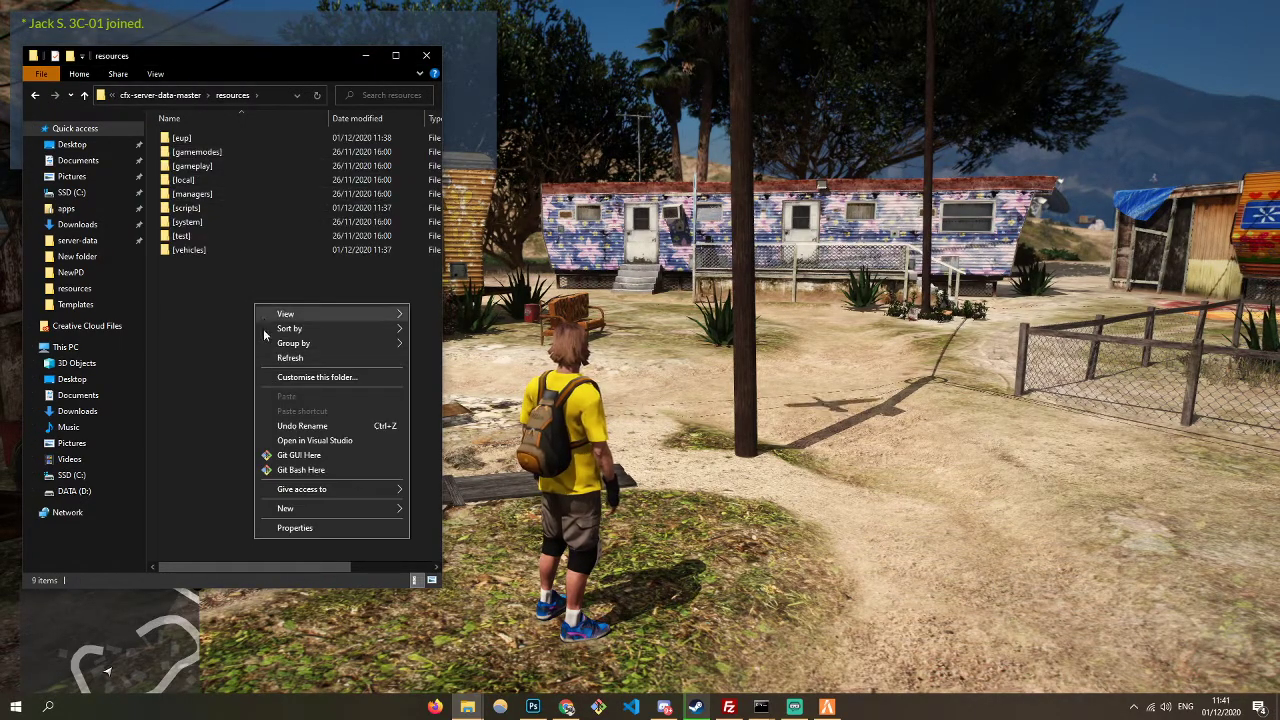
mouse_move(309, 509)
left_click(417, 508)
type("vMenu")
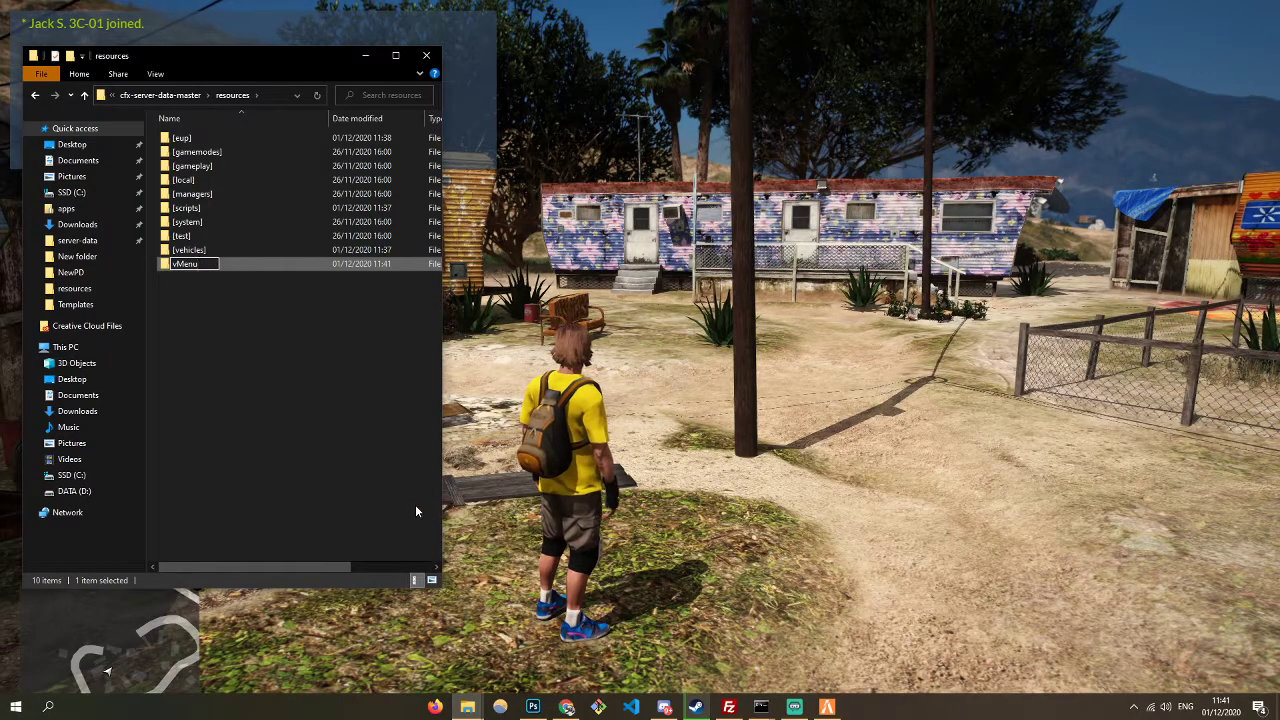
key("Return")
key("ctrl+a")
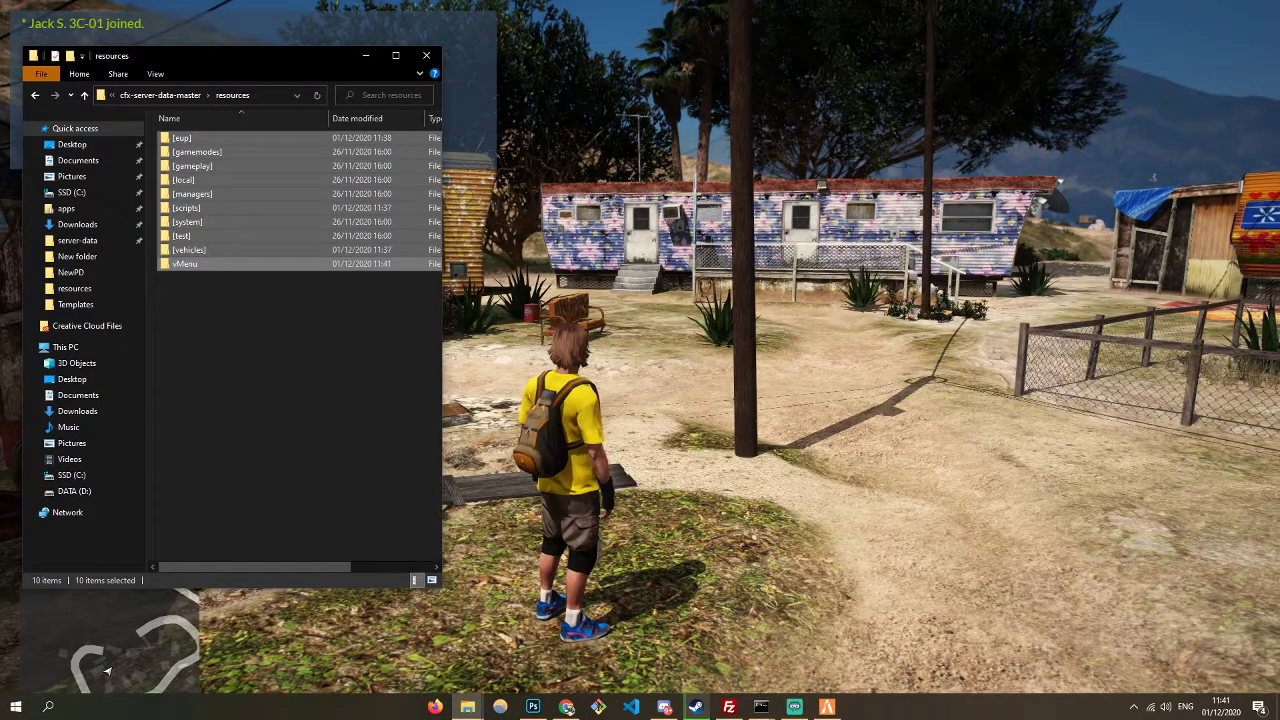
left_click(40, 316)
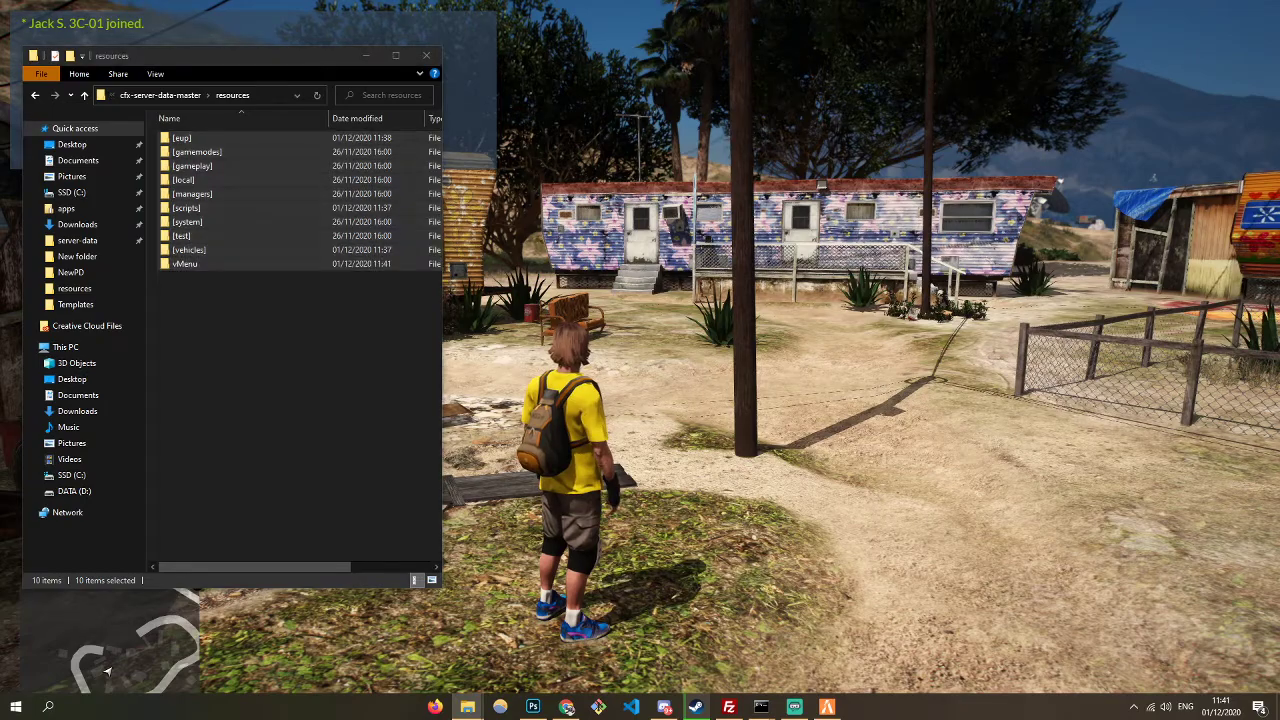
left_click_drag(168, 228, 186, 265)
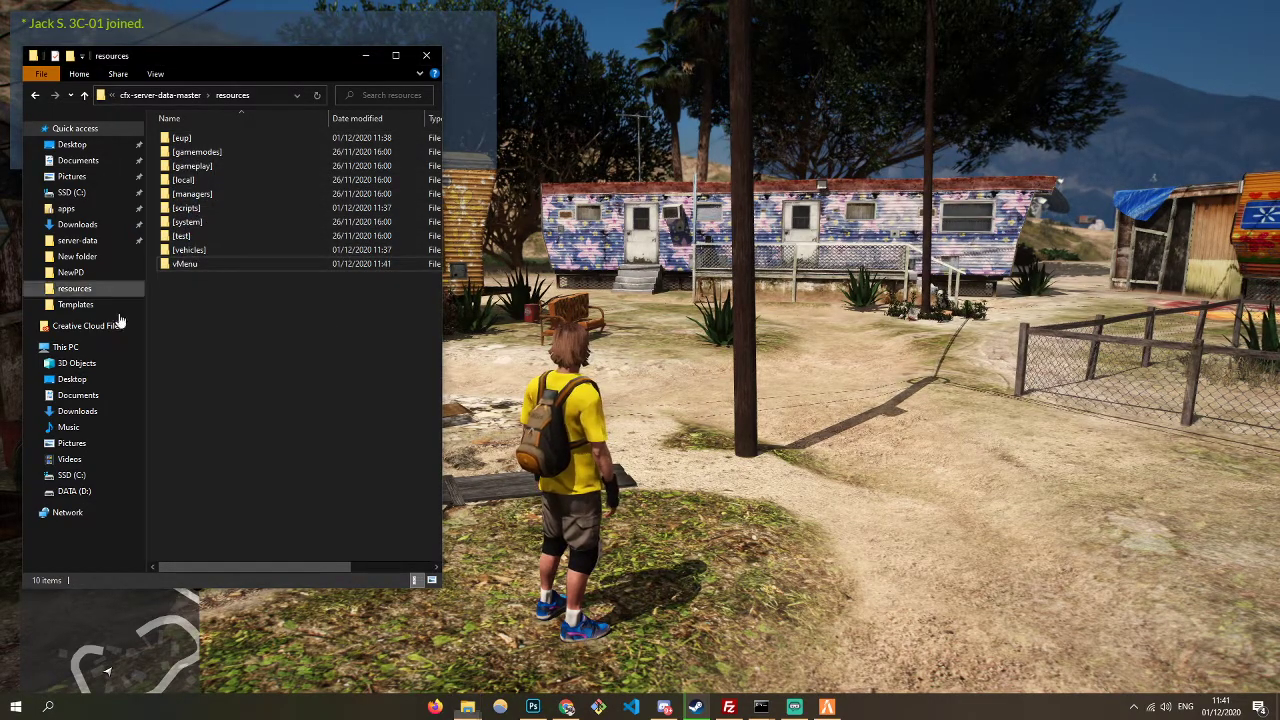
mouse_move(758, 707)
left_click(811, 660)
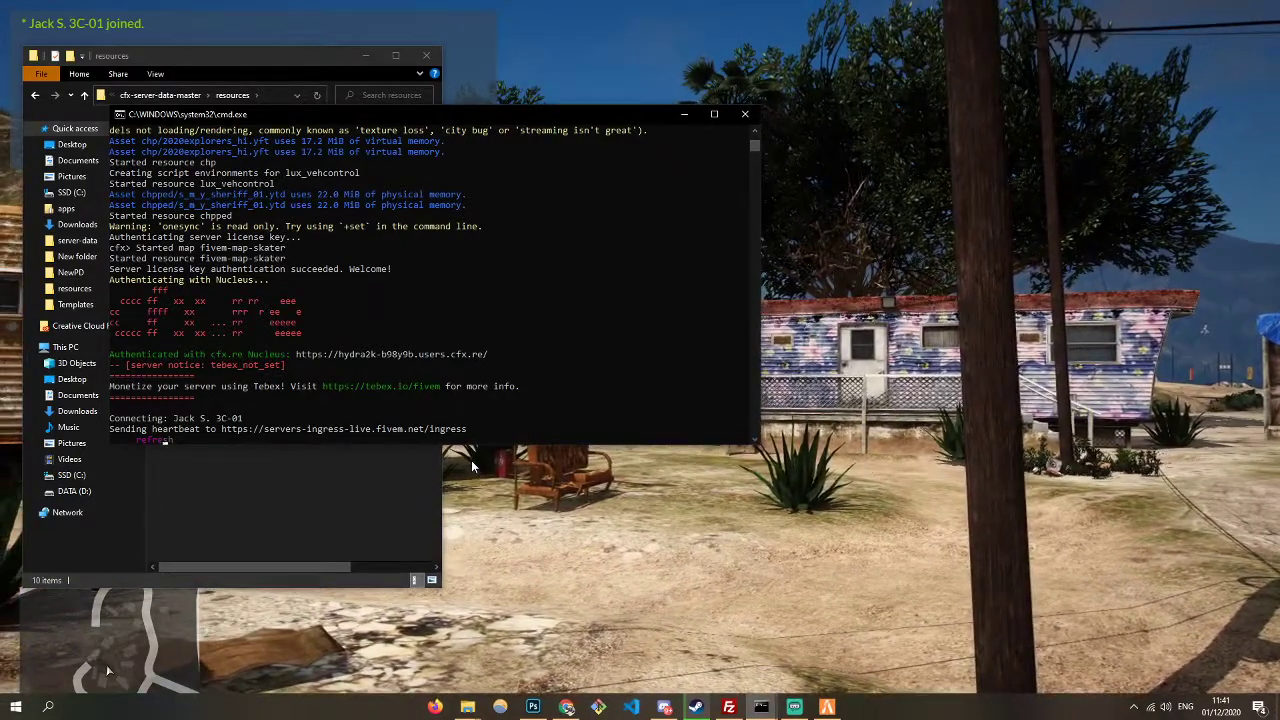
- Run refresh and 'start vMenu' in the FXServer console, then return to the game
key("Return")
type("start")
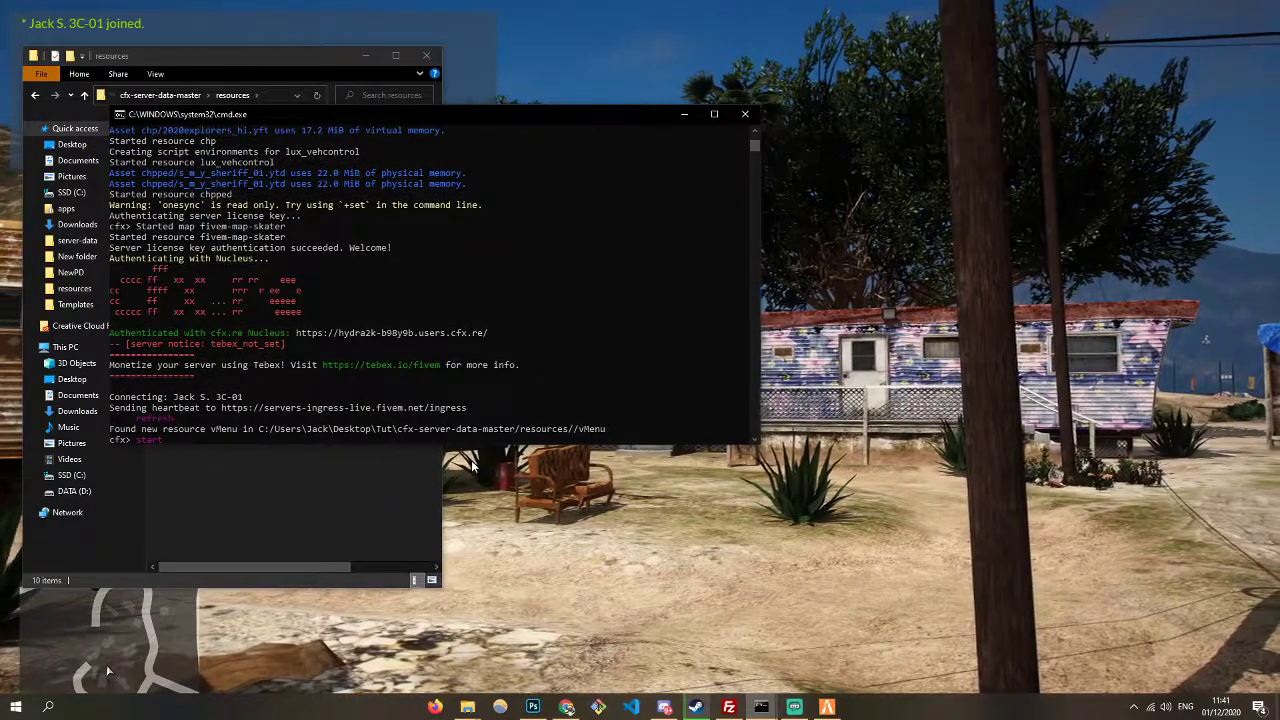
type(" vMenu")
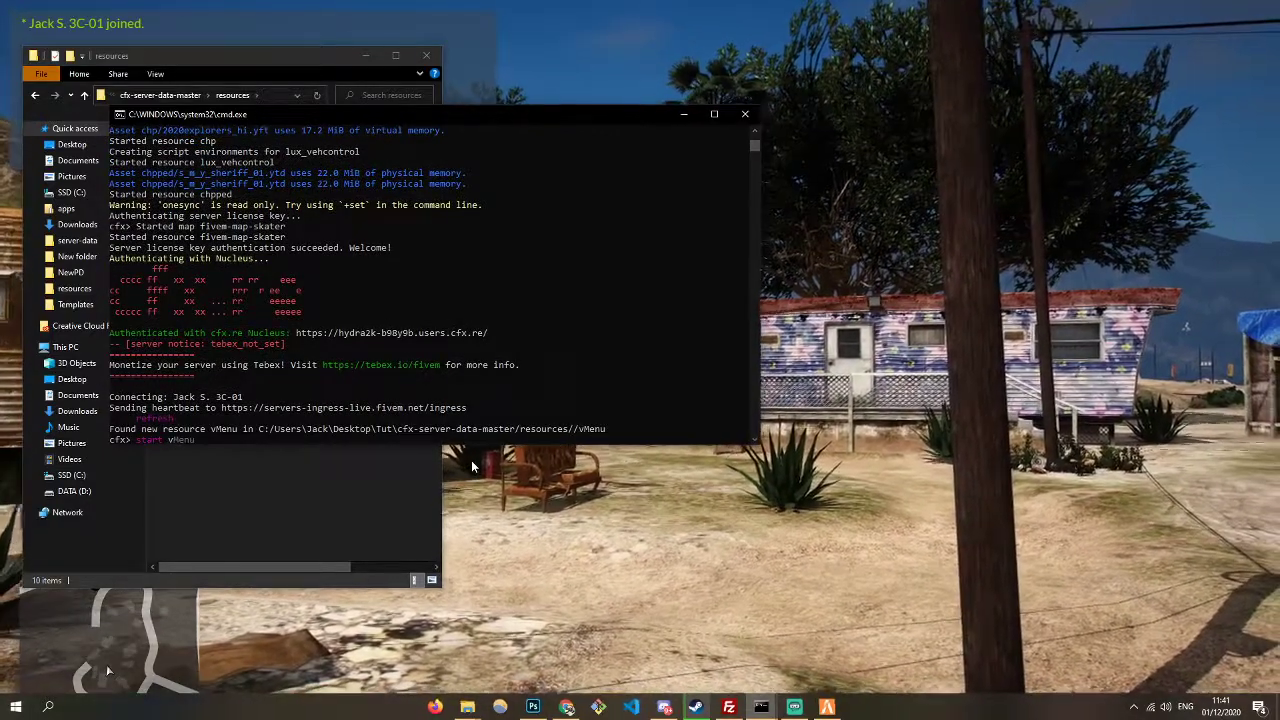
key("Return")
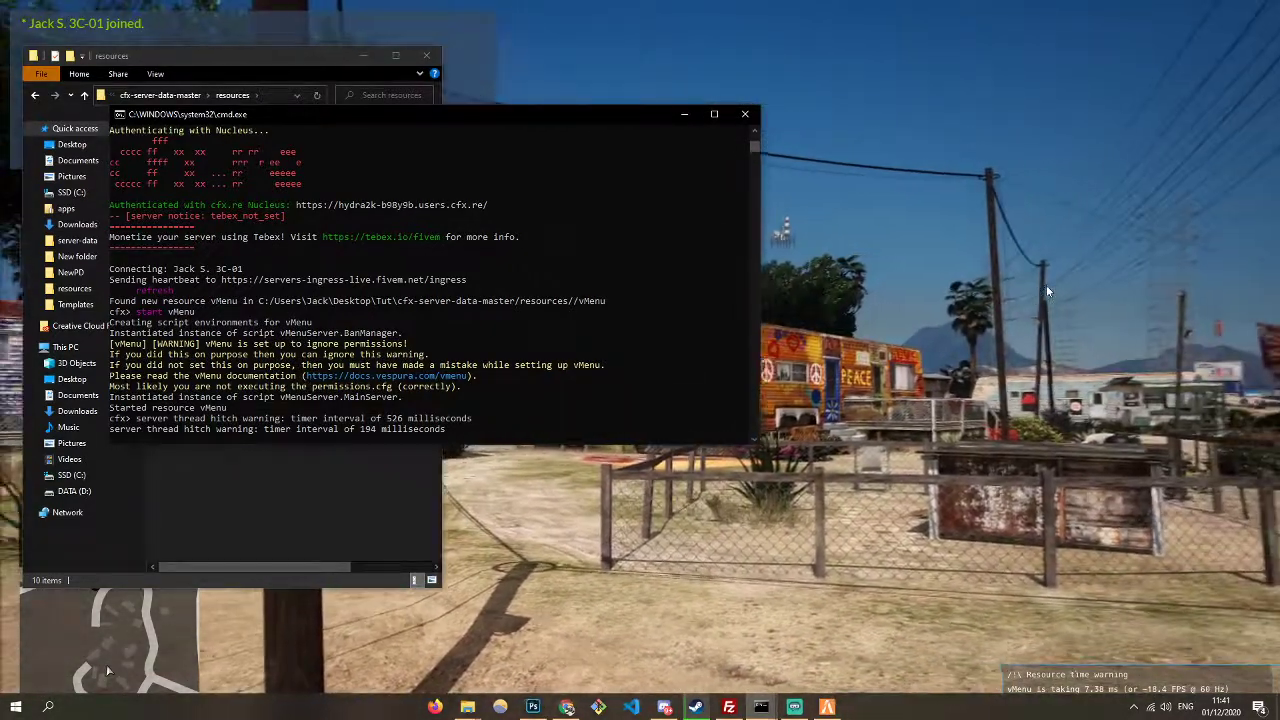
left_click(1046, 285)
- Open the Spawn Vehicle By Model Name entry box in vMenu's Vehicle Spawner
key("m")
key("Down")
key("Down")
key("Return")
key("Down")
key("Return")
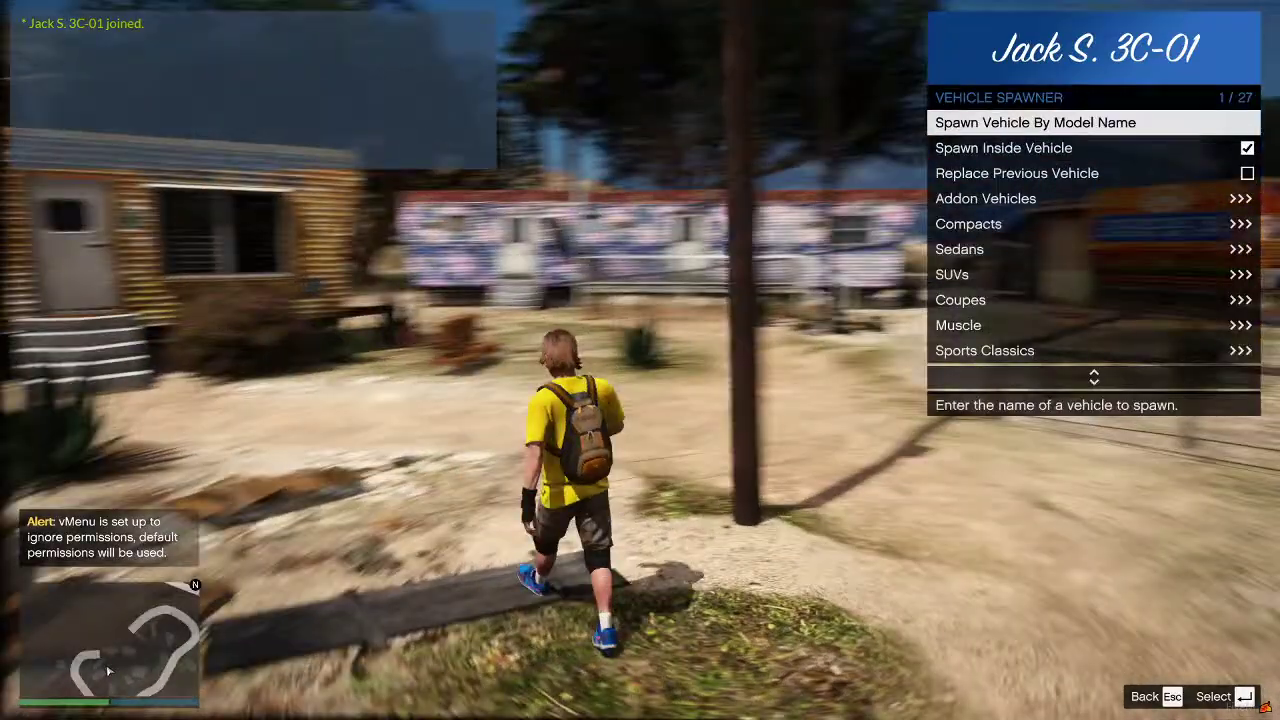
key("Escape")
key("Escape")
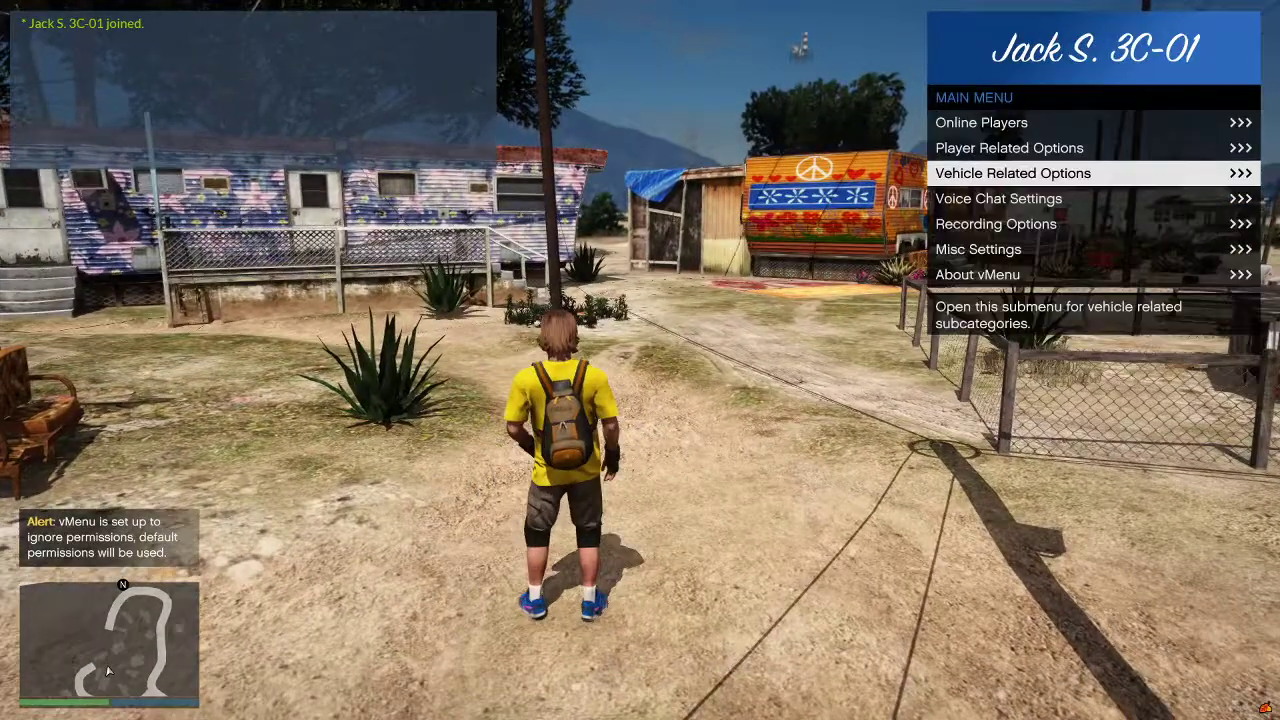
key("Return")
key("Down")
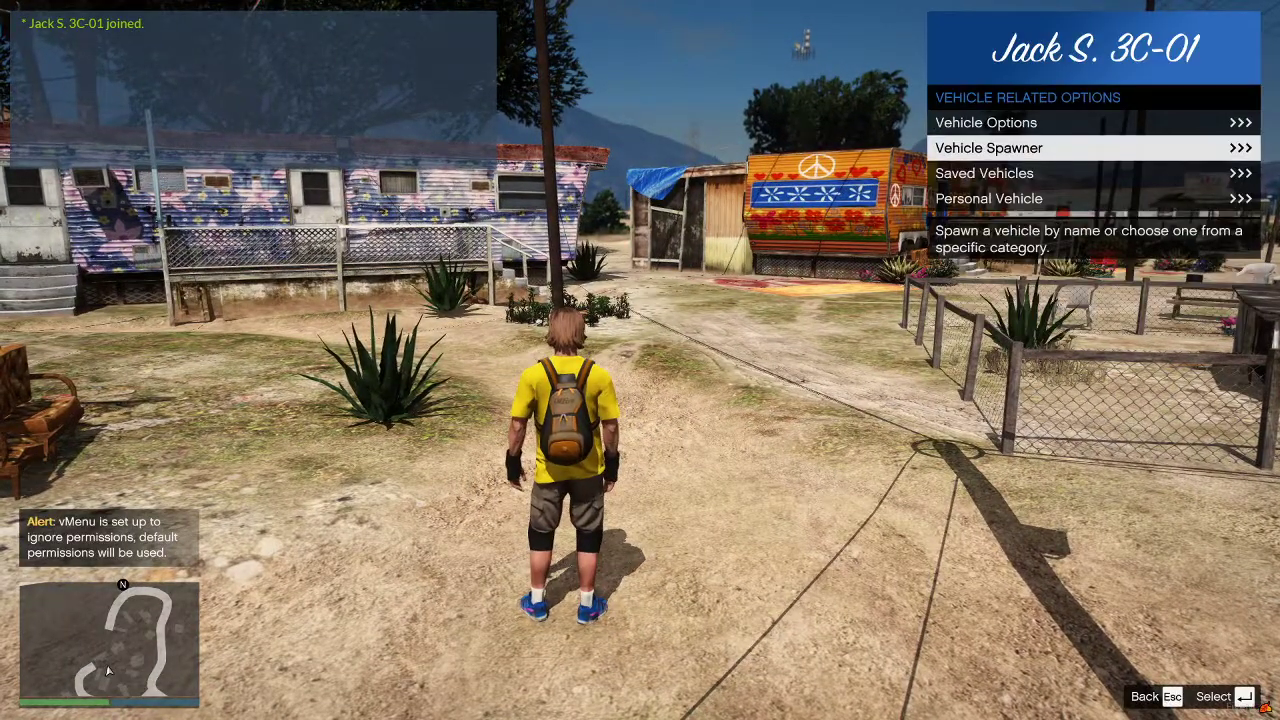
key("Return")
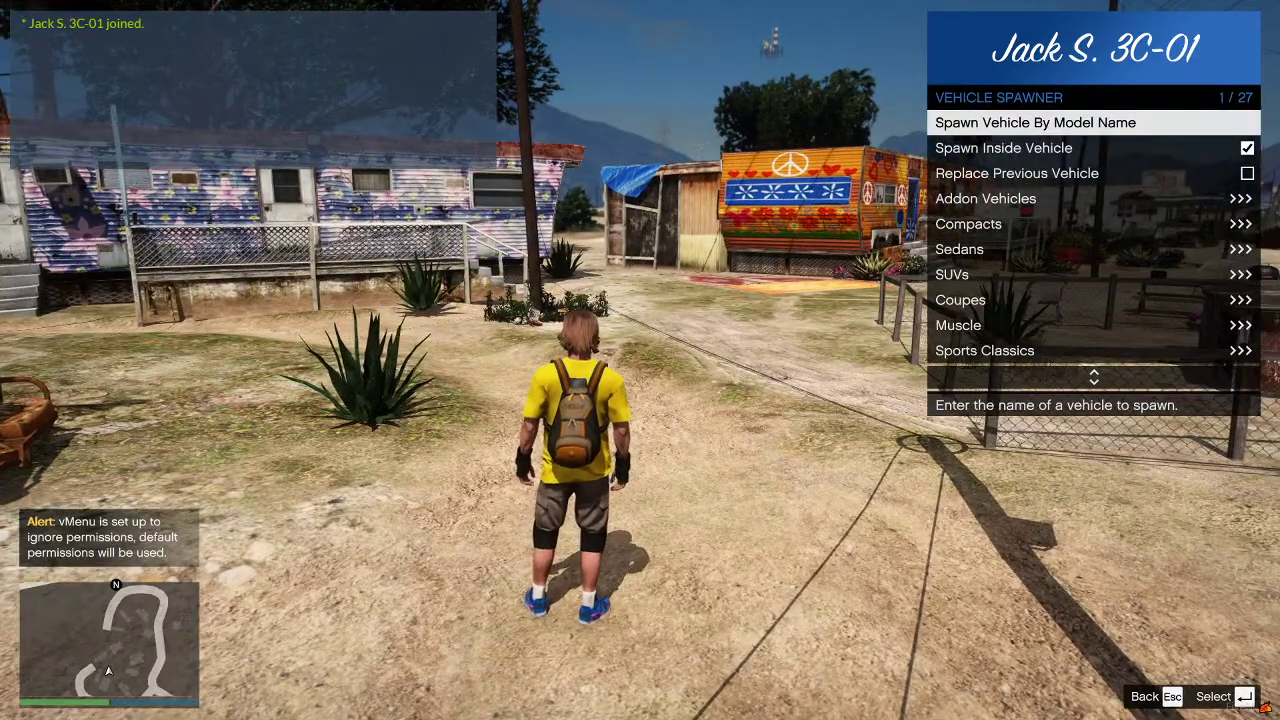
key("Return")
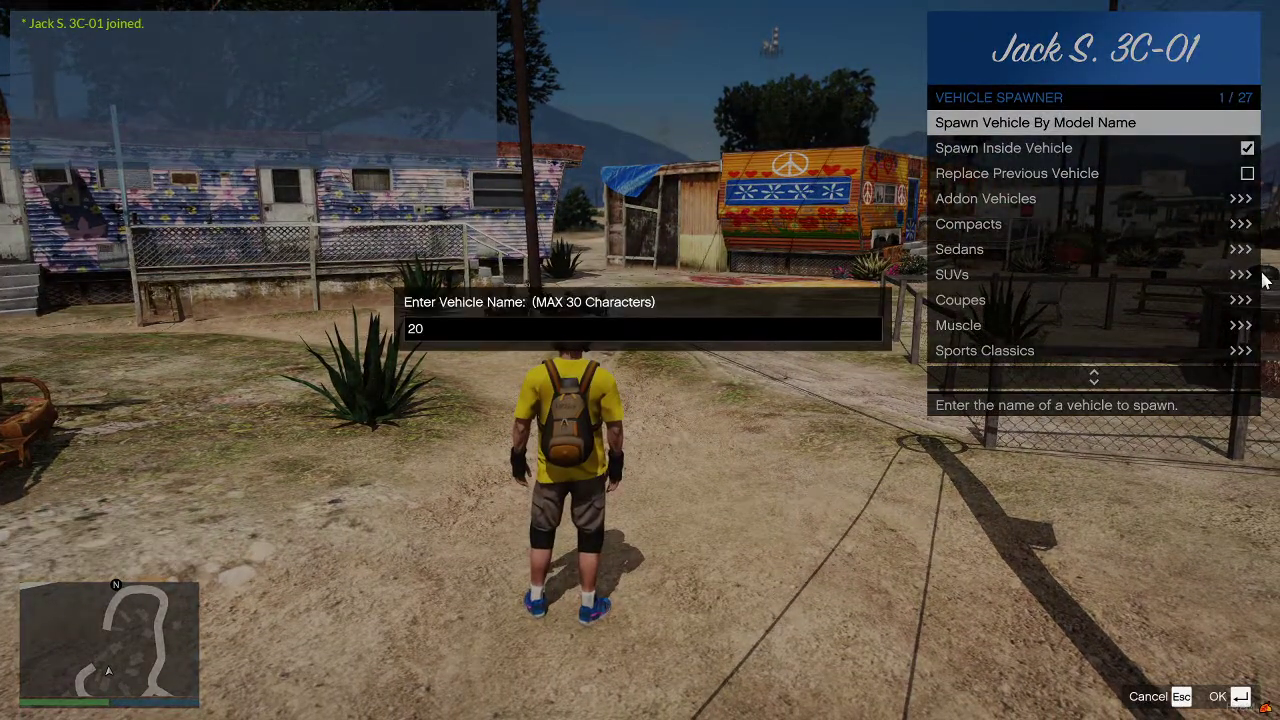
- Check the model name in the stream folder and spawn the 2015explorer highway patrol SUV
key("alt+Tab")
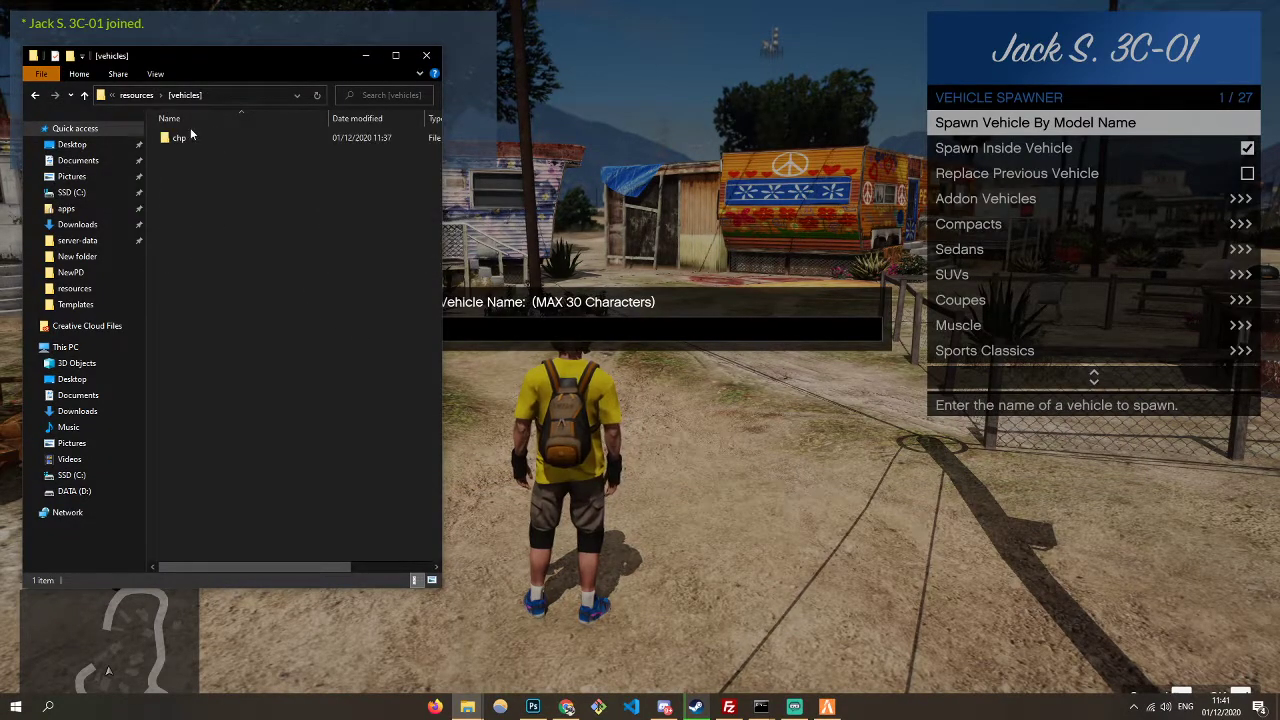
double_click(184, 152)
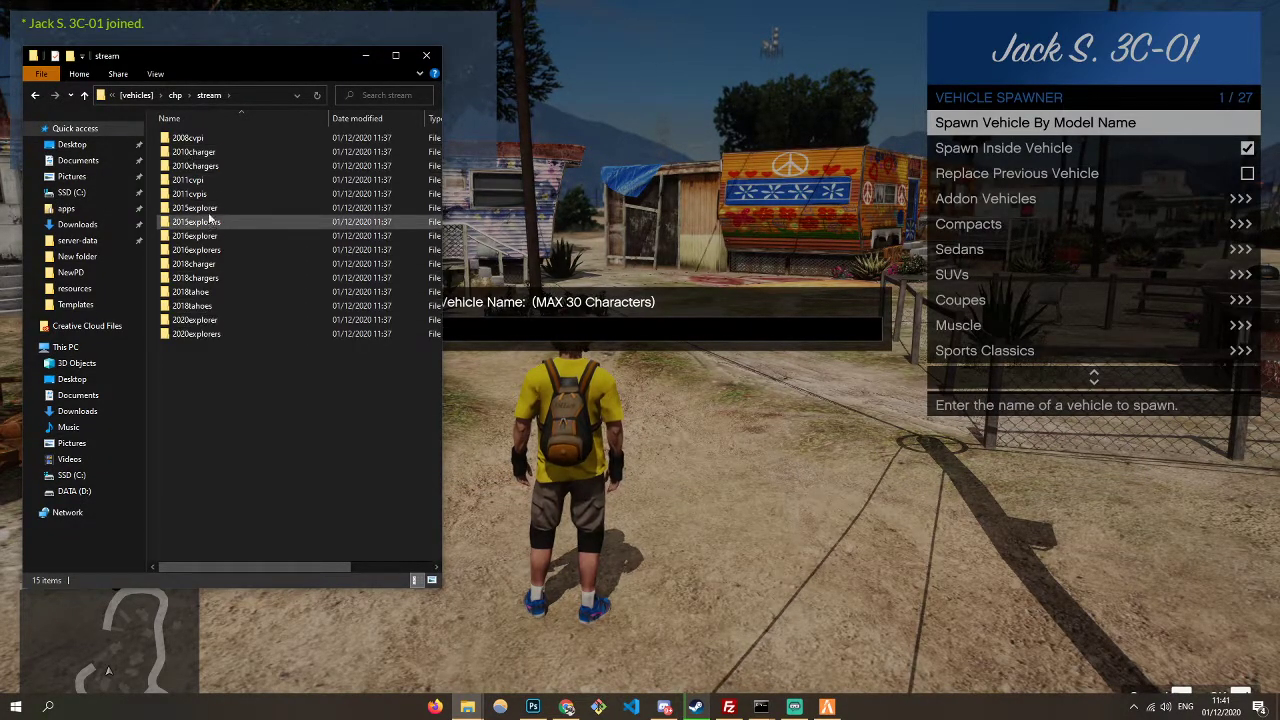
key("alt+Tab")
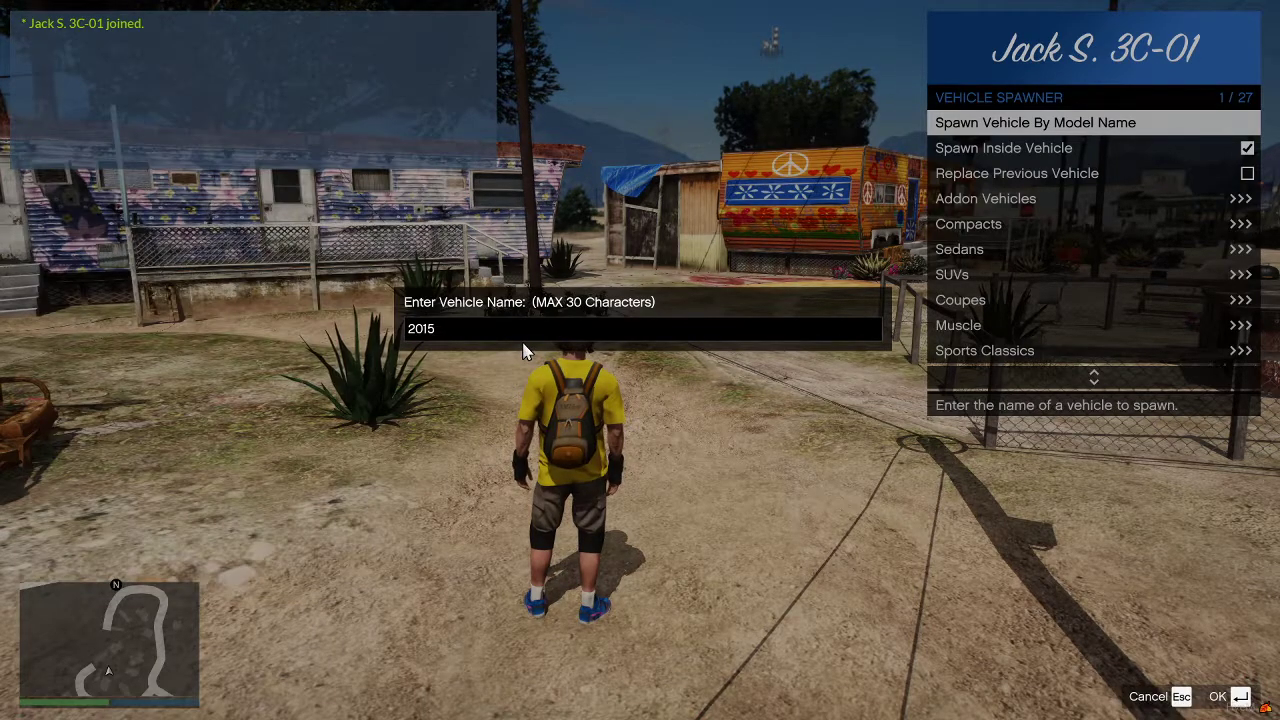
key("Return")
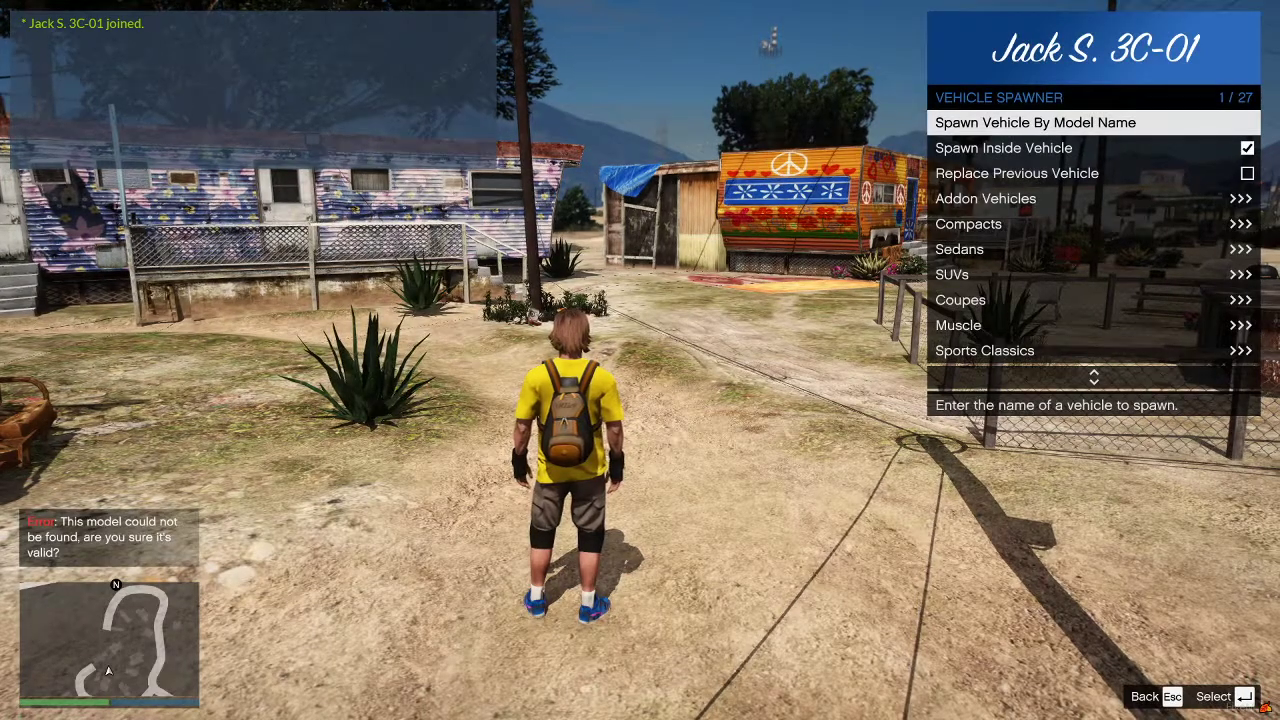
key("Return")
type("015explorer")
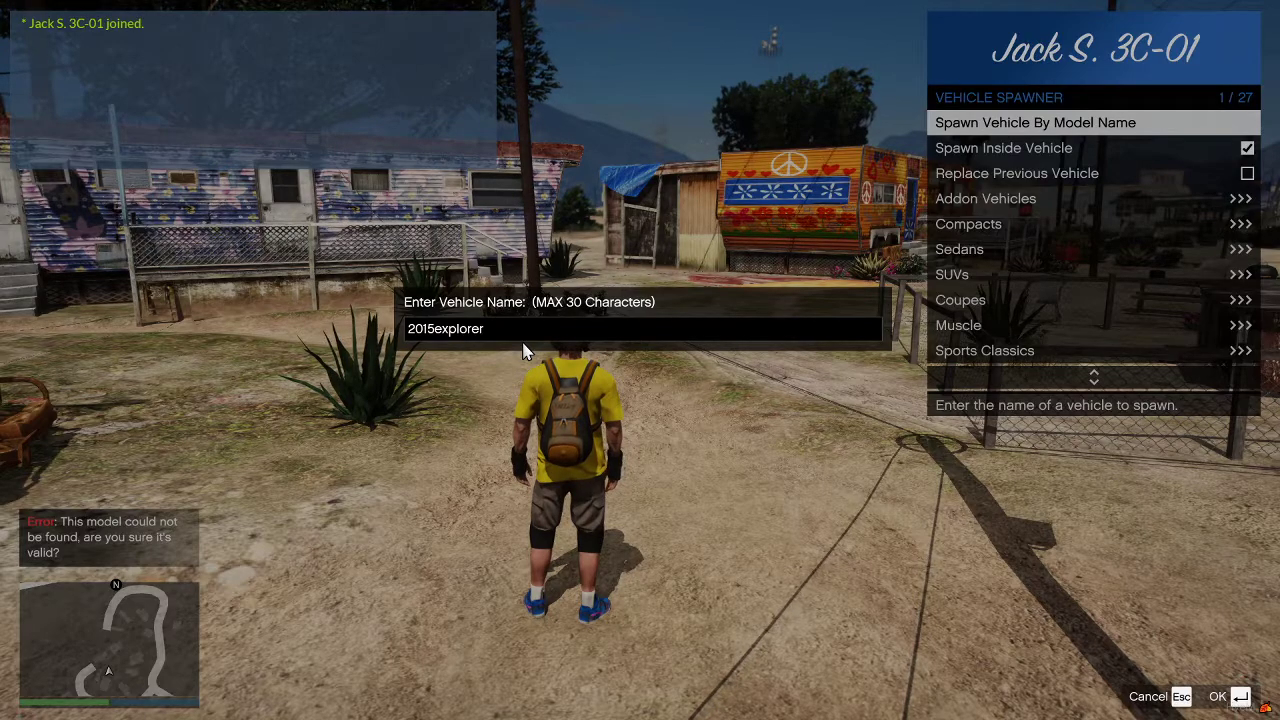
key("Return")
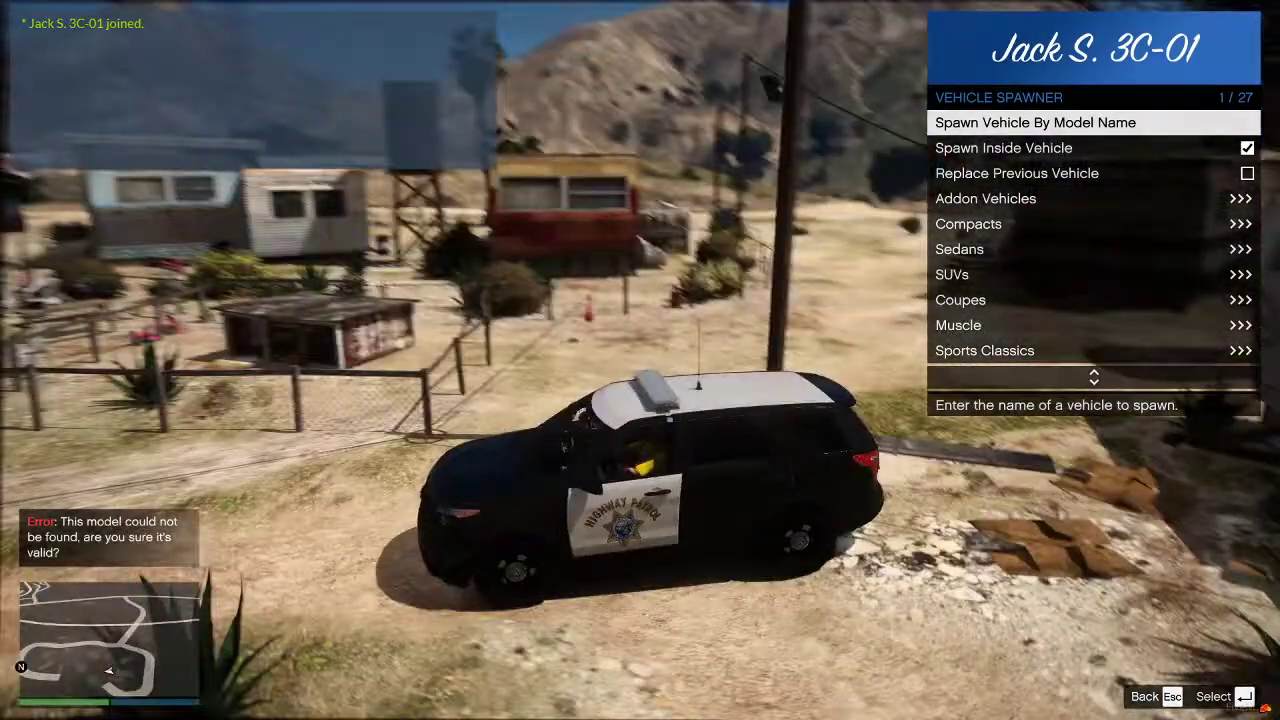
- In Vehicle Options > Vehicle Extras, turn on Extras #1, #2 and #3
key("Escape")
key("Return")
key("Down")
key("Down")
key("Down")
key("Down")
key("Down")
key("Down")
key("Down")
key("Down")
key("Down")
key("Down")
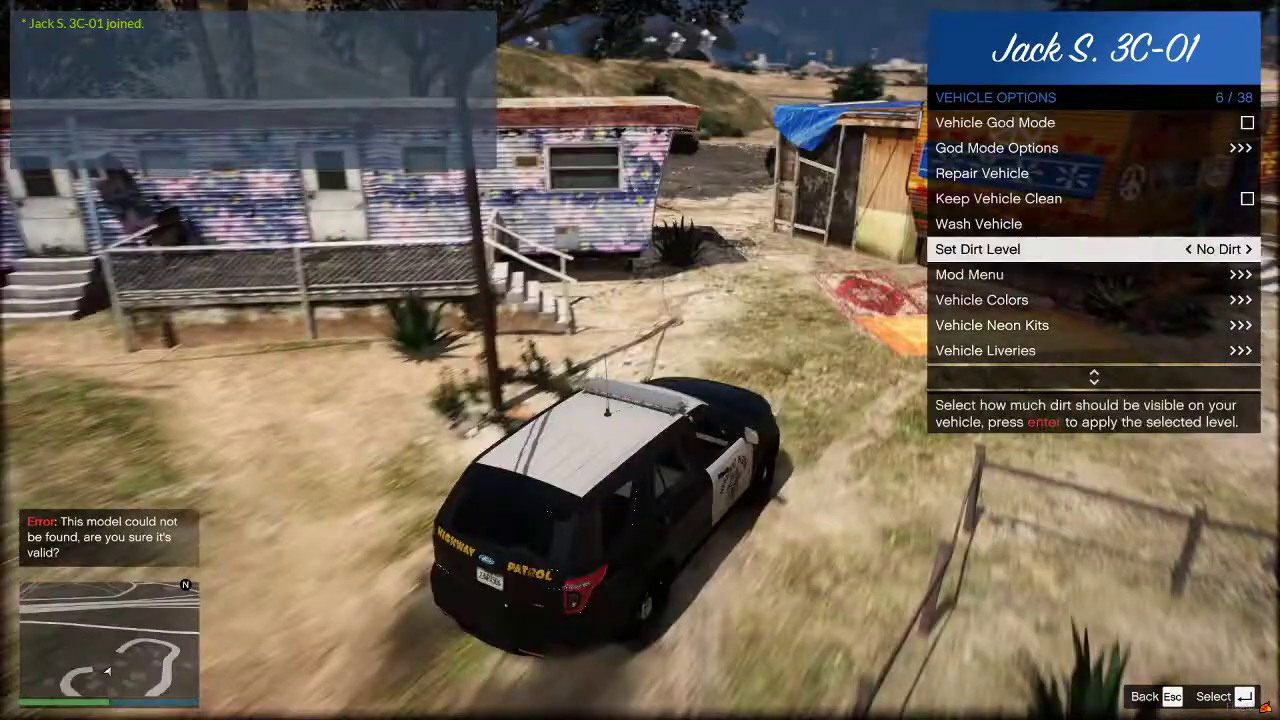
key("Return")
key("Return")
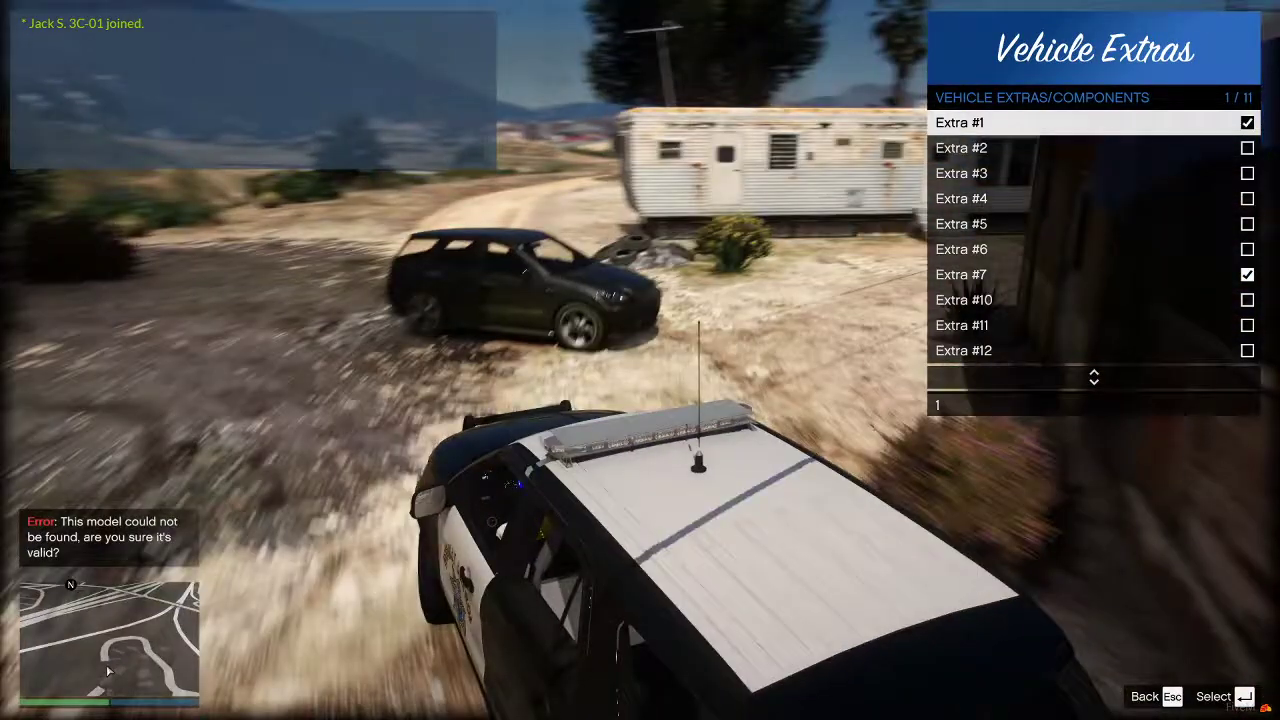
key("Down")
key("Return")
key("Down")
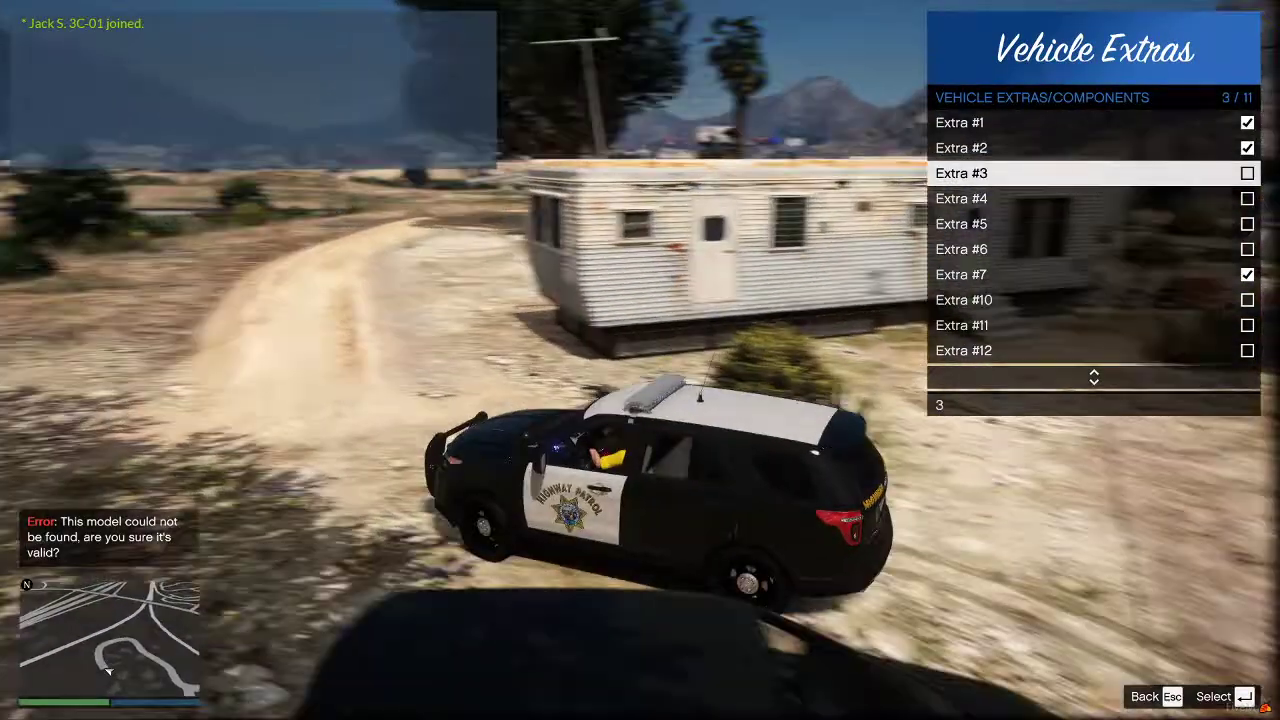
key("Return")
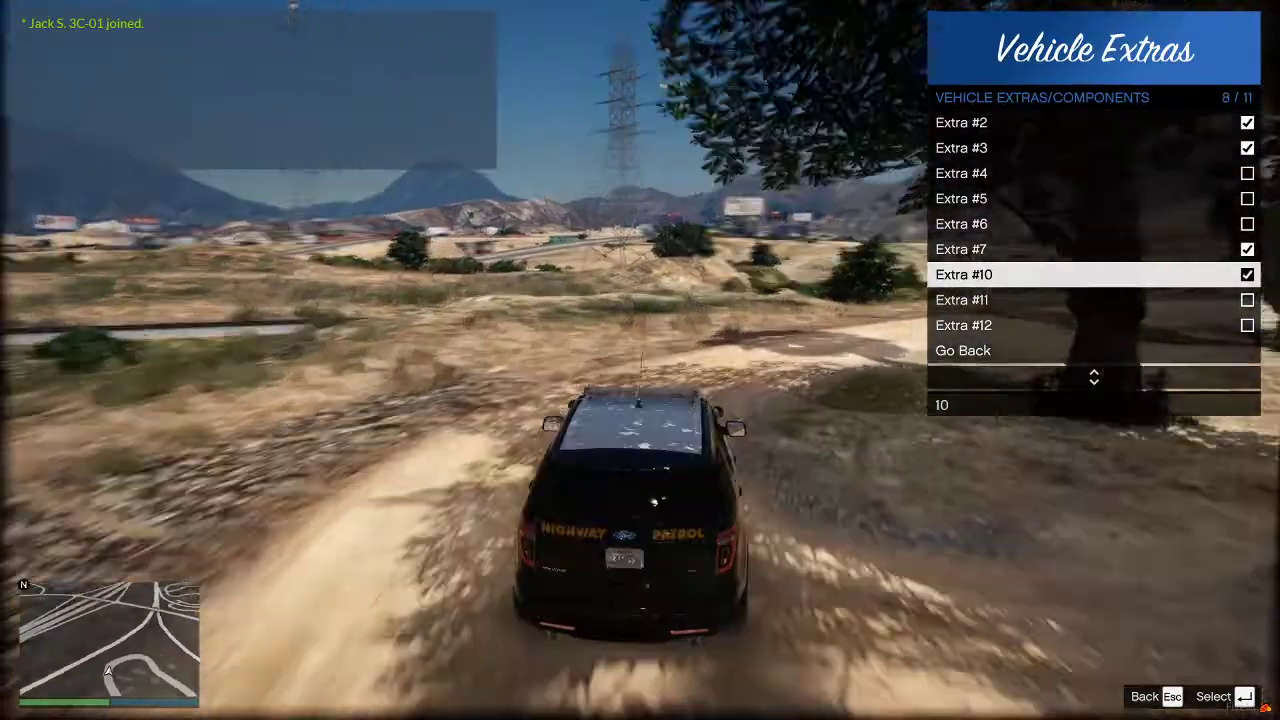
- Turn on Extras #5 and #6, then close vMenu
key("Up")
key("Return")
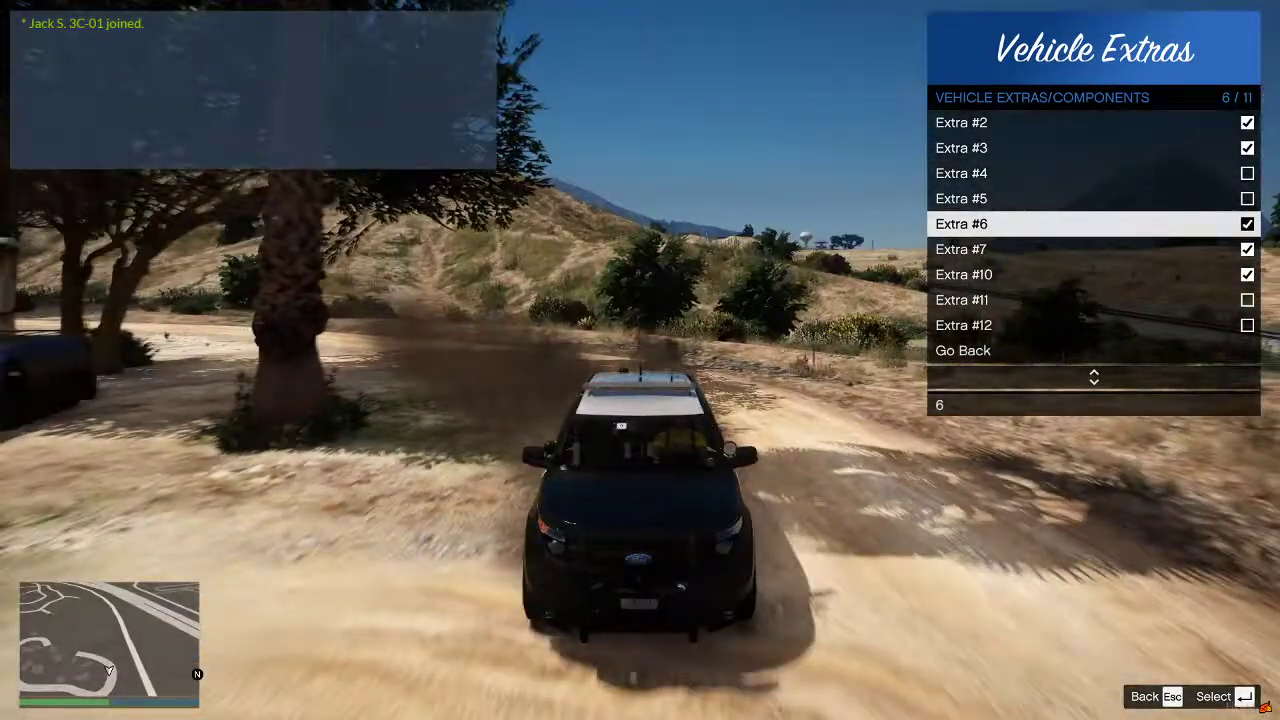
key("Return")
key("Up")
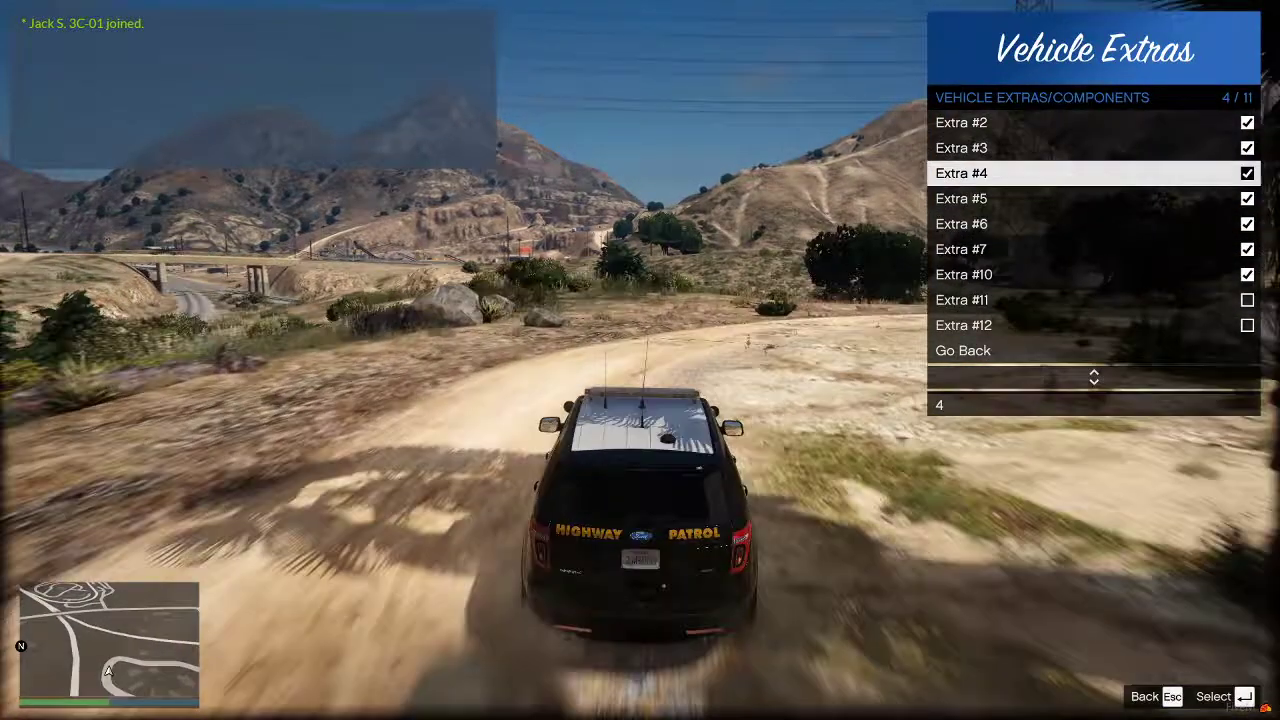
key("Escape")
key("Escape")
key("Escape")
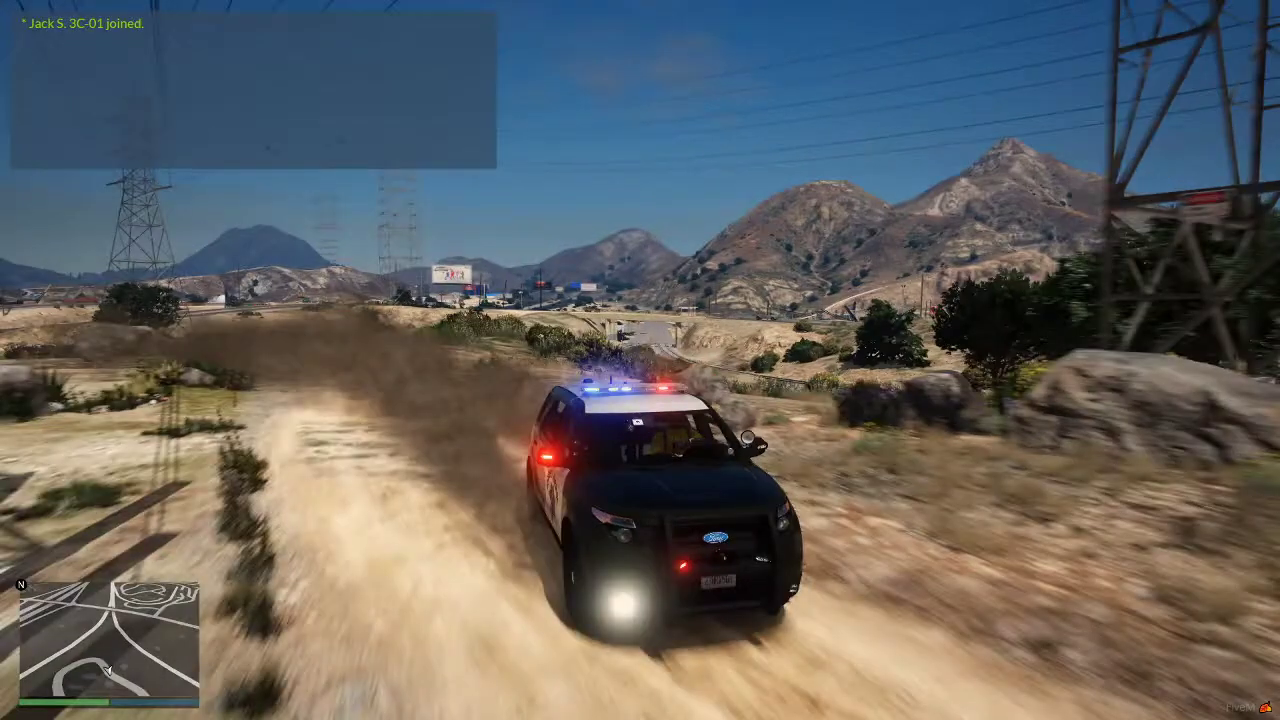
key("alt+Tab")
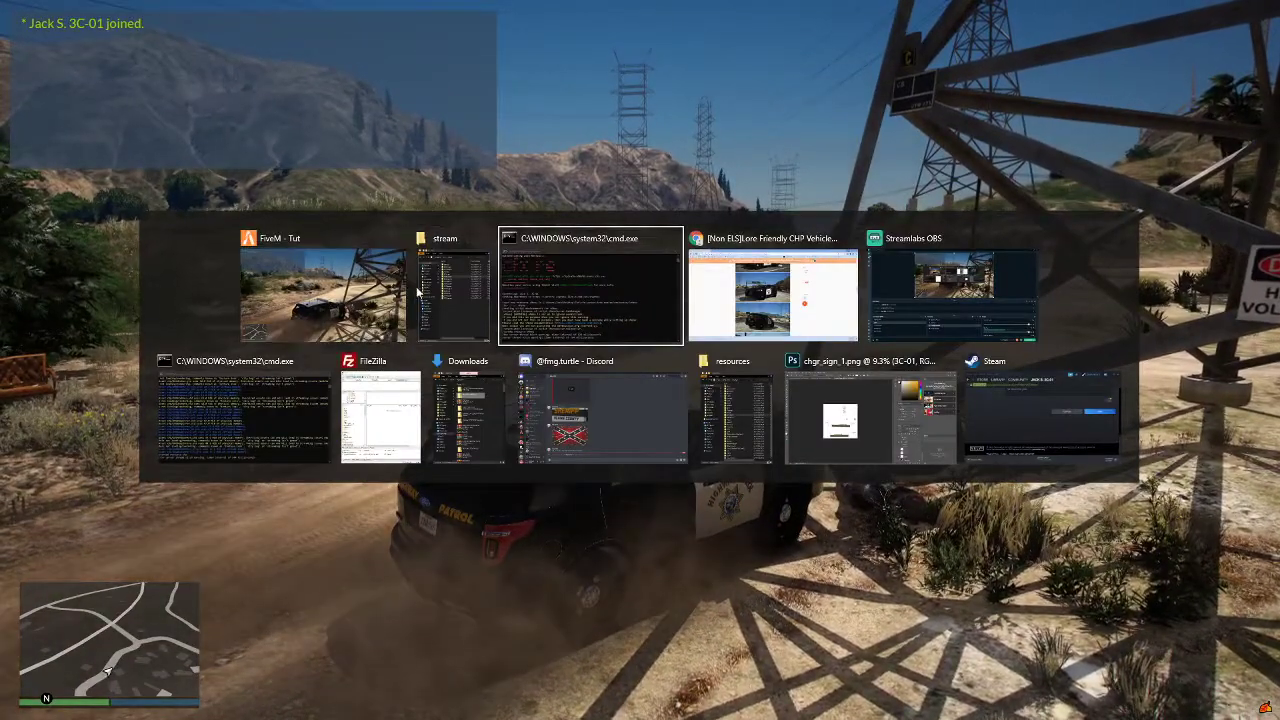
- Back in the game, open vMenu's Player Appearance > Spawn Ped submenu
left_click(450, 290)
key("alt+Tab")
key("m")
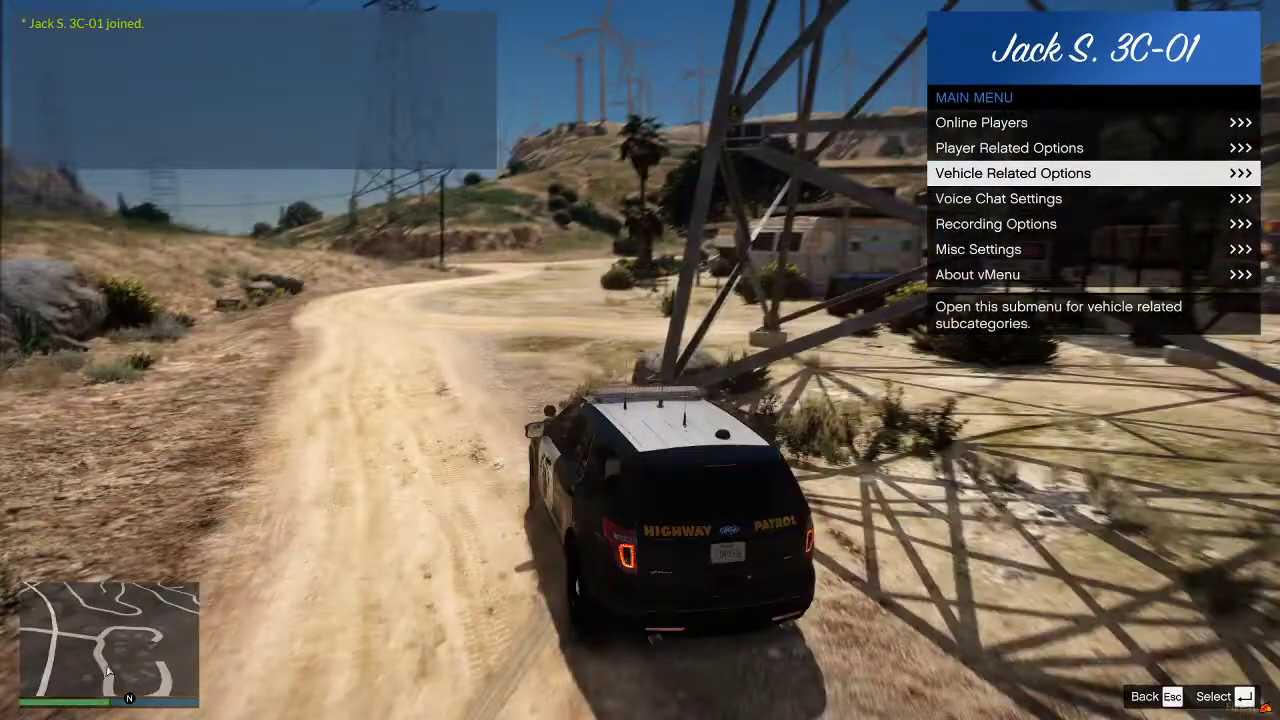
key("f")
key("Up")
key("Return")
key("Down")
key("Return")
- Filter Other Peds for sheriff and spawn as the s_m_y_sheriff_01 ped
key("Down")
key("Down")
key("Down")
key("Return")
key("Down")
key("Down")
key("Down")
key("Down")
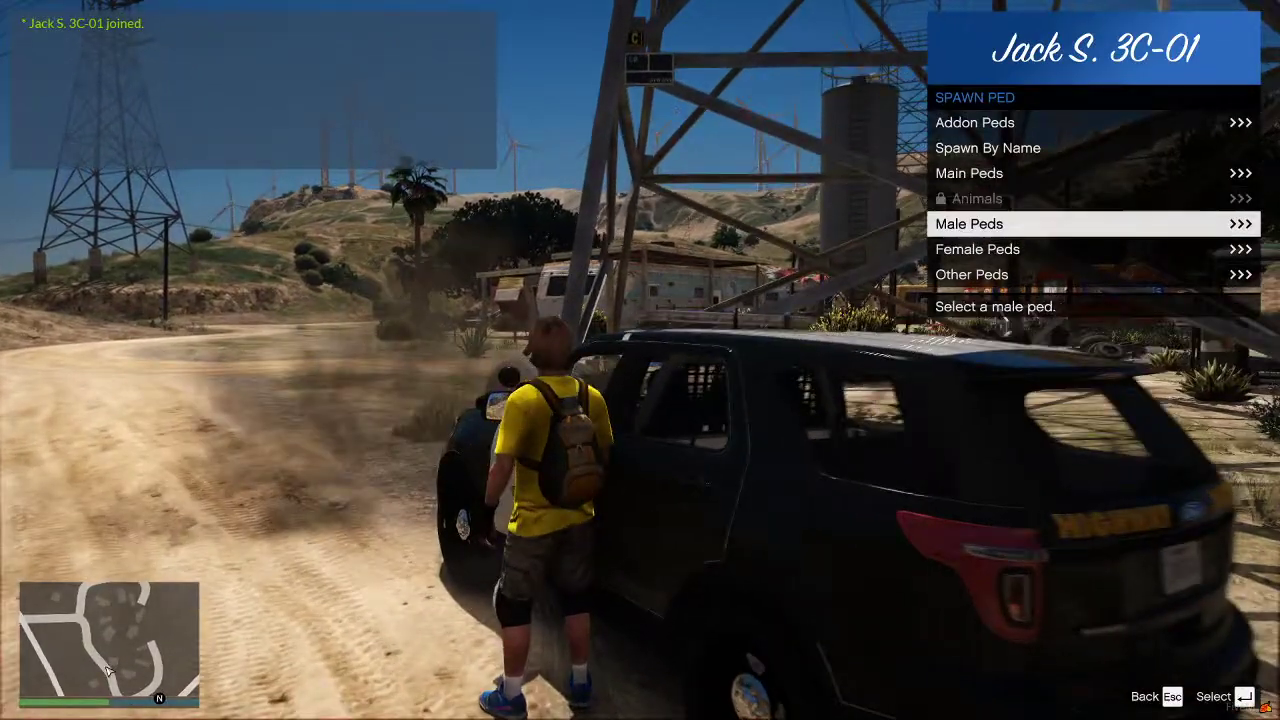
key("Down")
key("Down")
key("Return")
key("space")
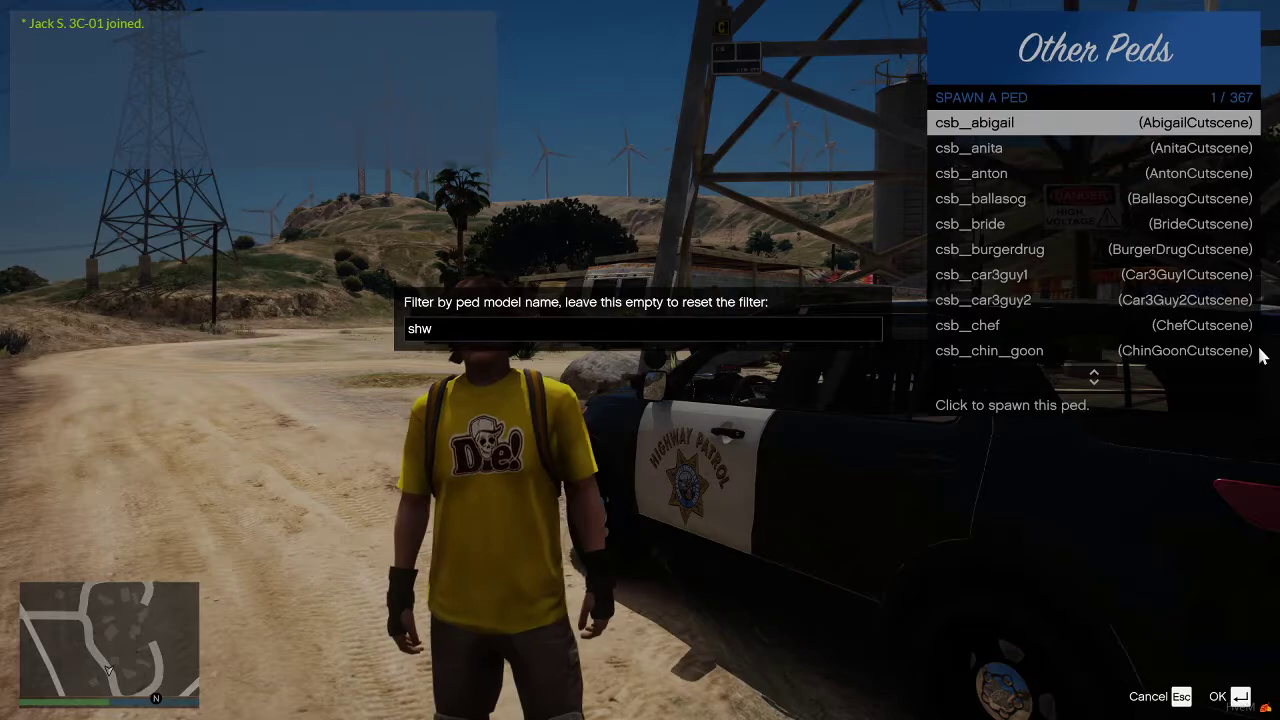
key("Return")
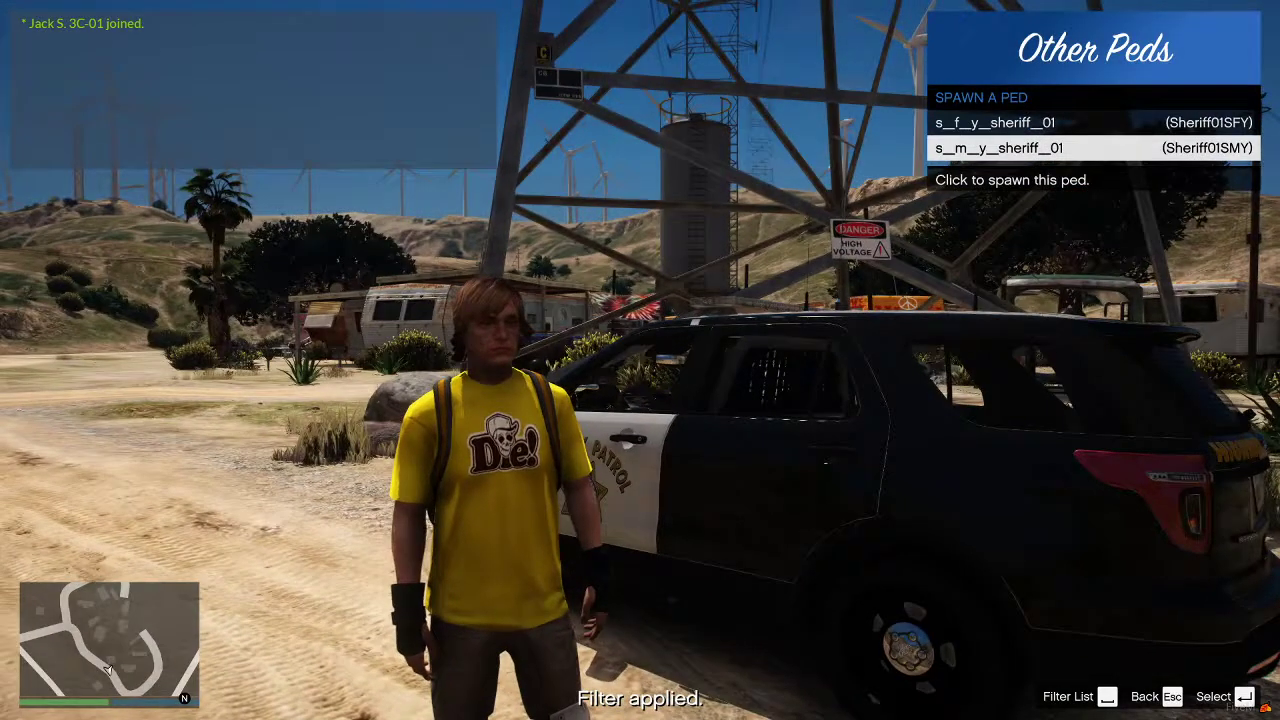
key("Return")
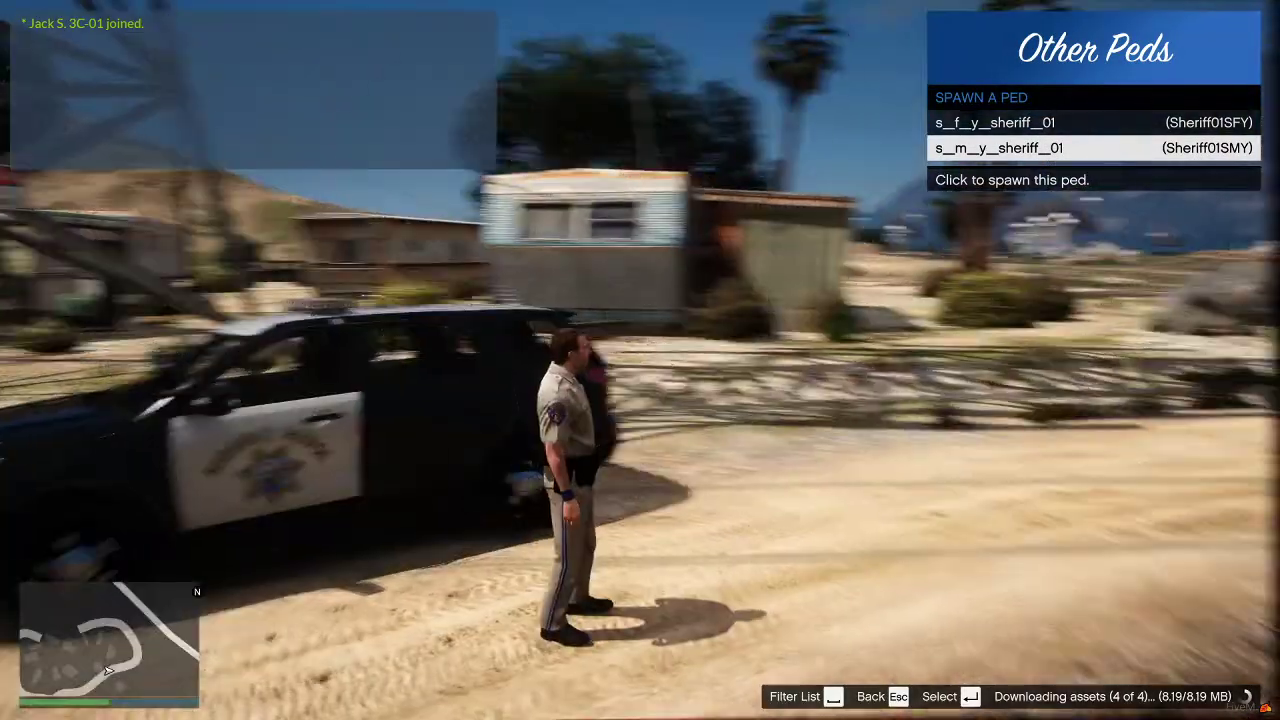
- In Customize Saved Ped, put on the campaign hat and change the shirt variation
key("Escape")
key("Escape")
key("Up")
key("Up")
key("Up")
key("Return")
key("Down")
key("Down")
key("Down")
key("Down")
key("Down")
key("Down")
key("Right")
key("Up")
key("Up")
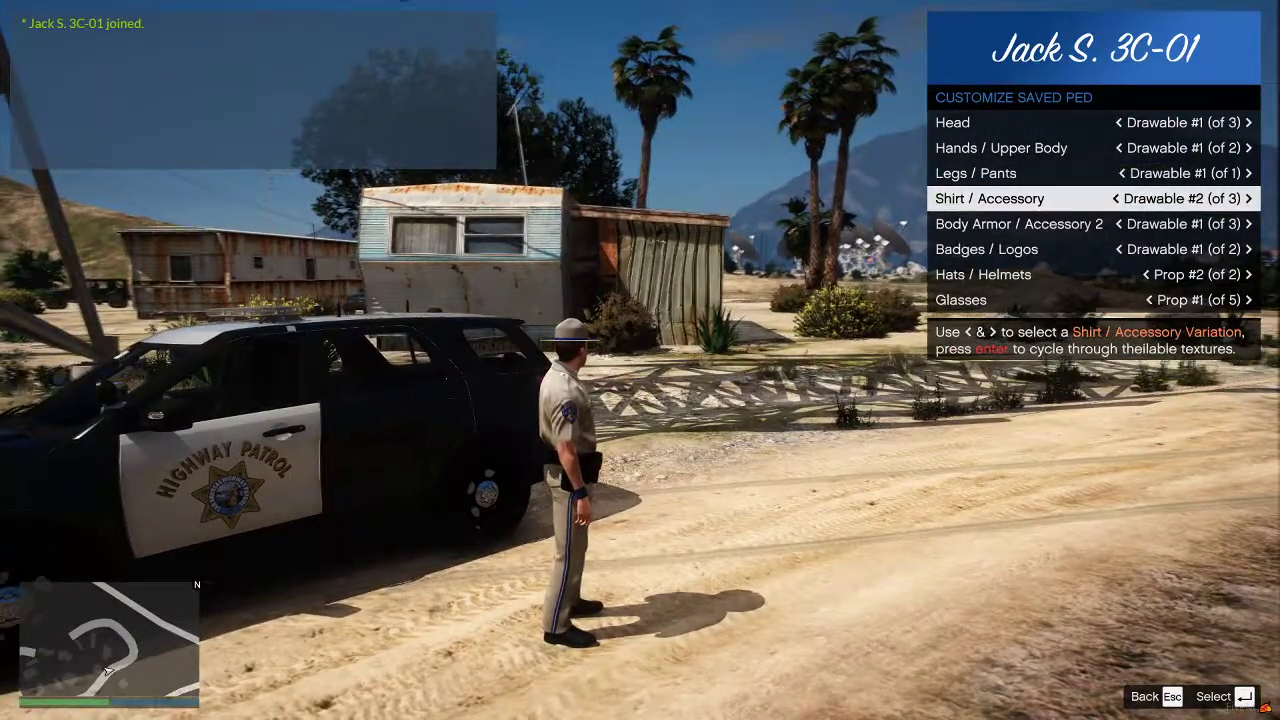
key("Right")
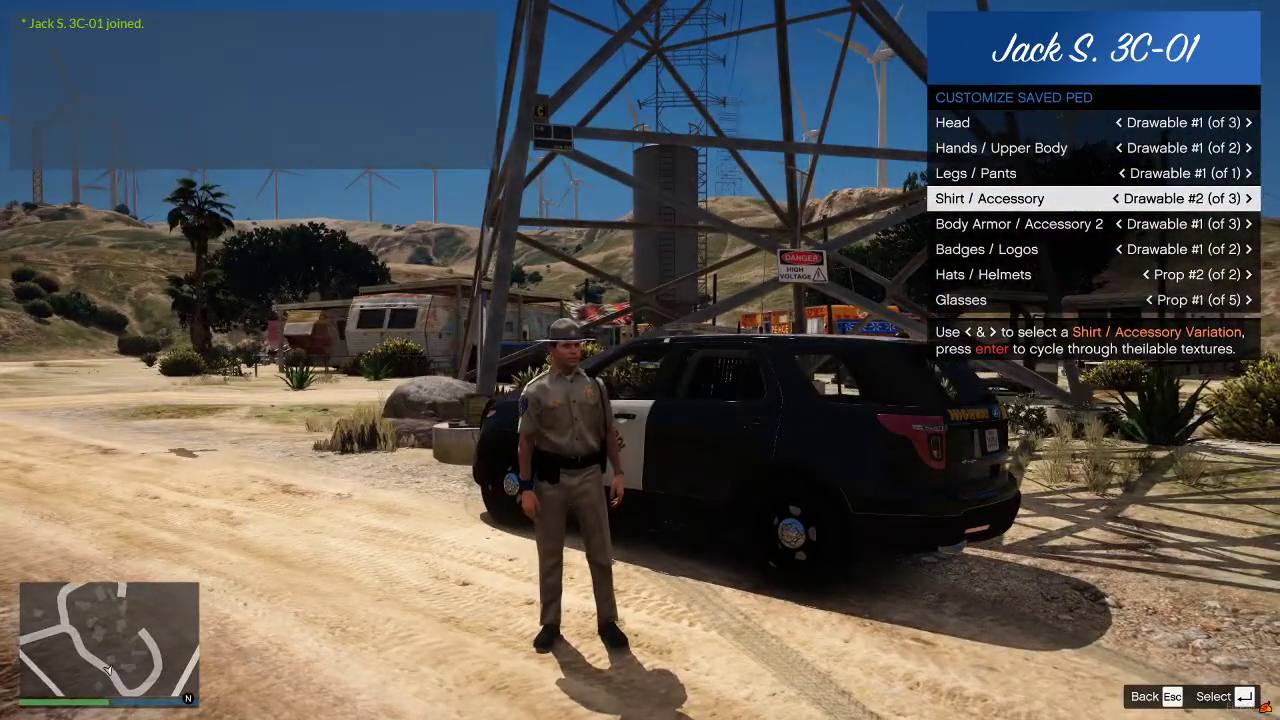
key("Up")
key("Up")
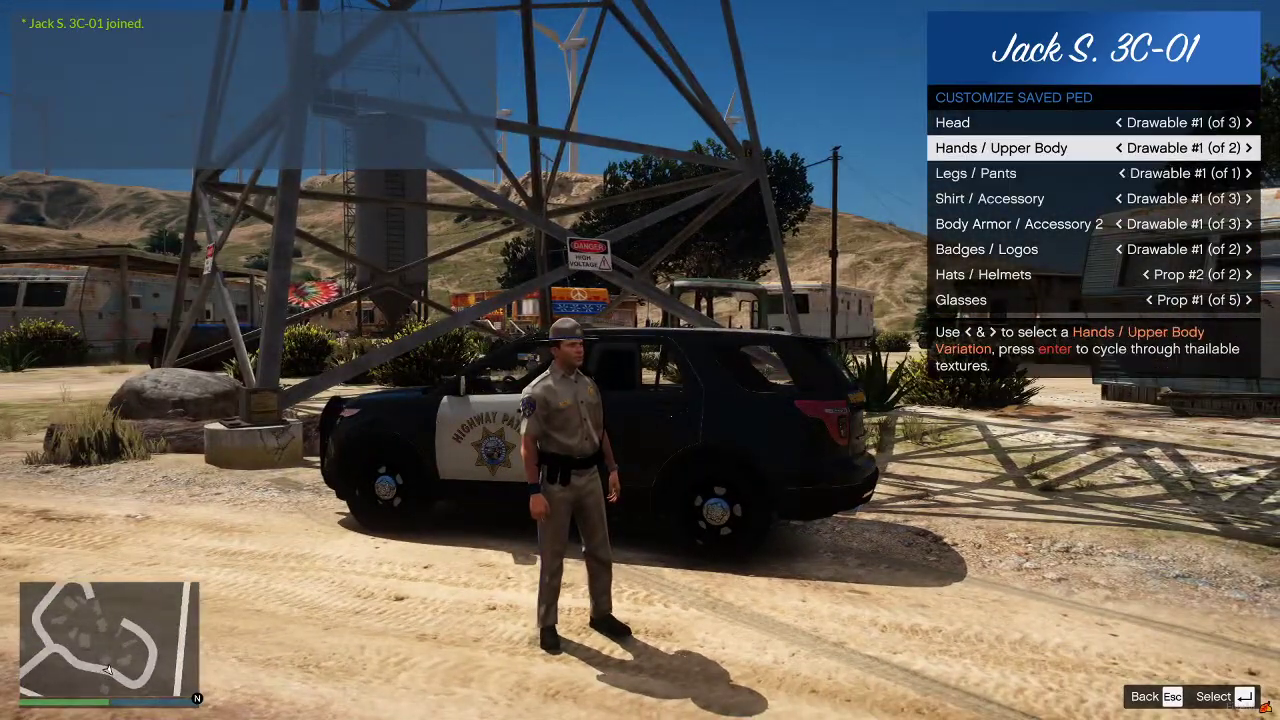
key("Escape")
key("Escape")
key("Escape")
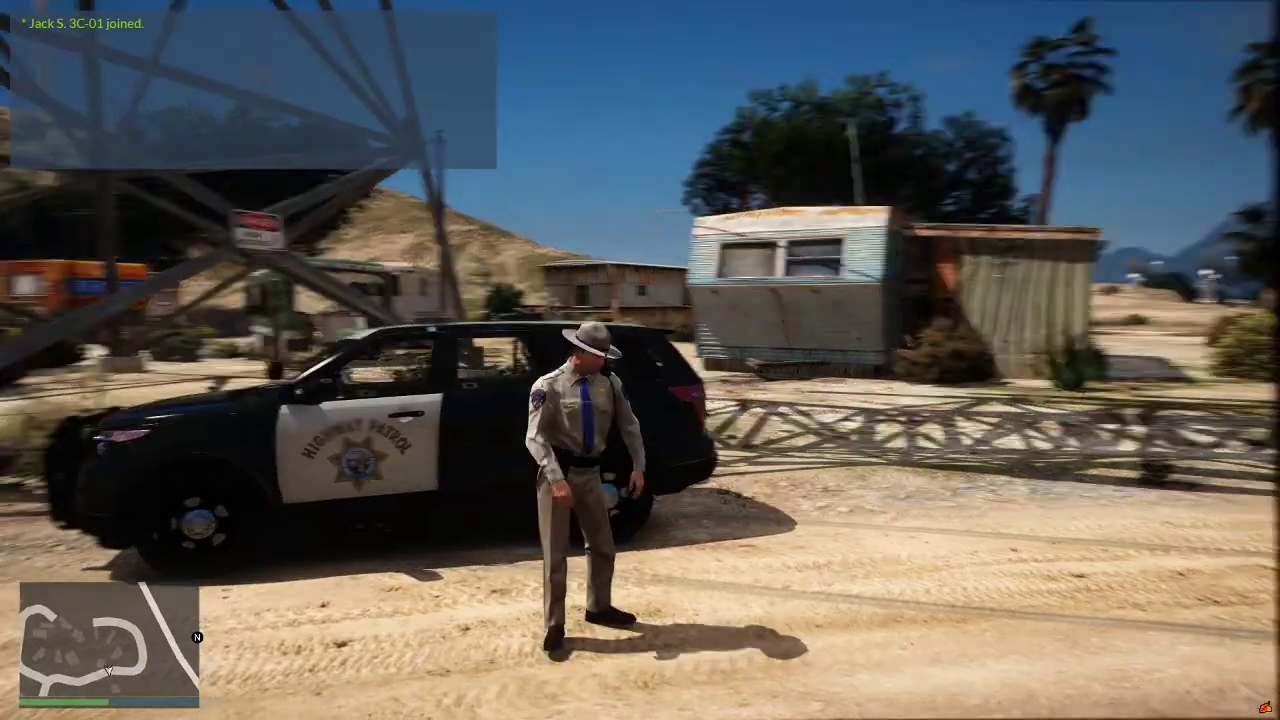
key("w")
key("f")
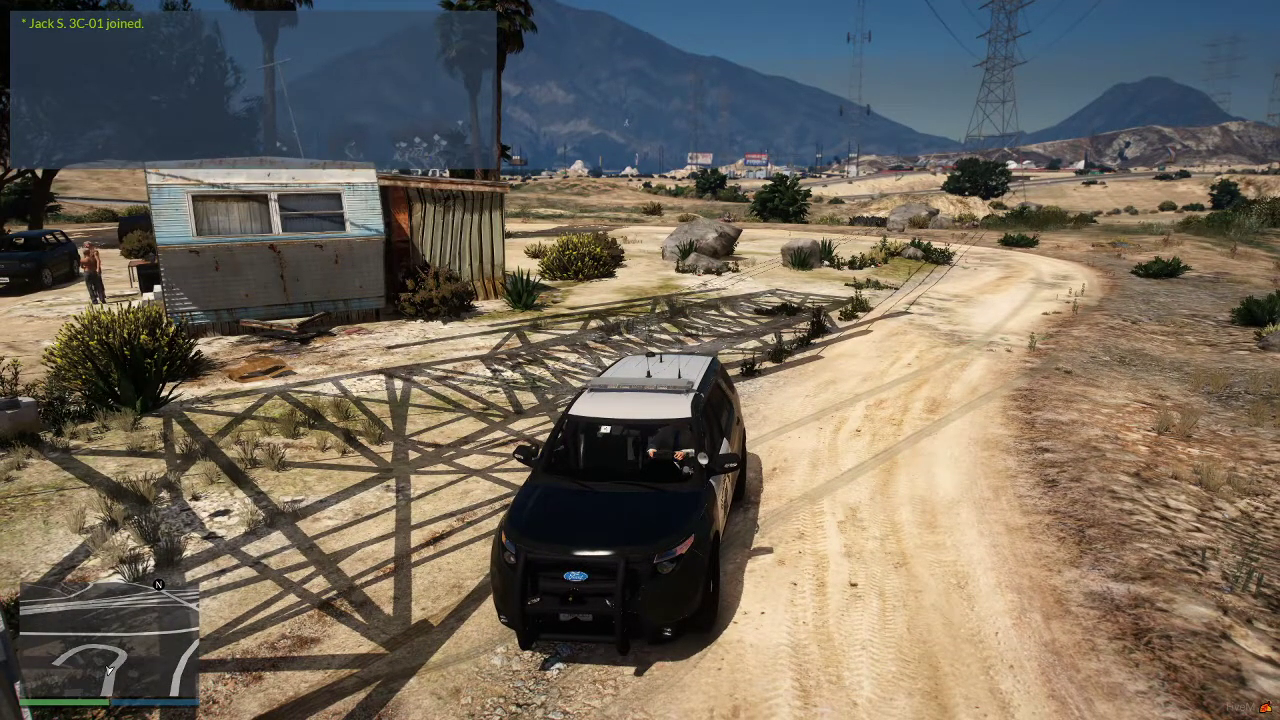
key("f")
key("p")
key("Escape")
key("Escape")
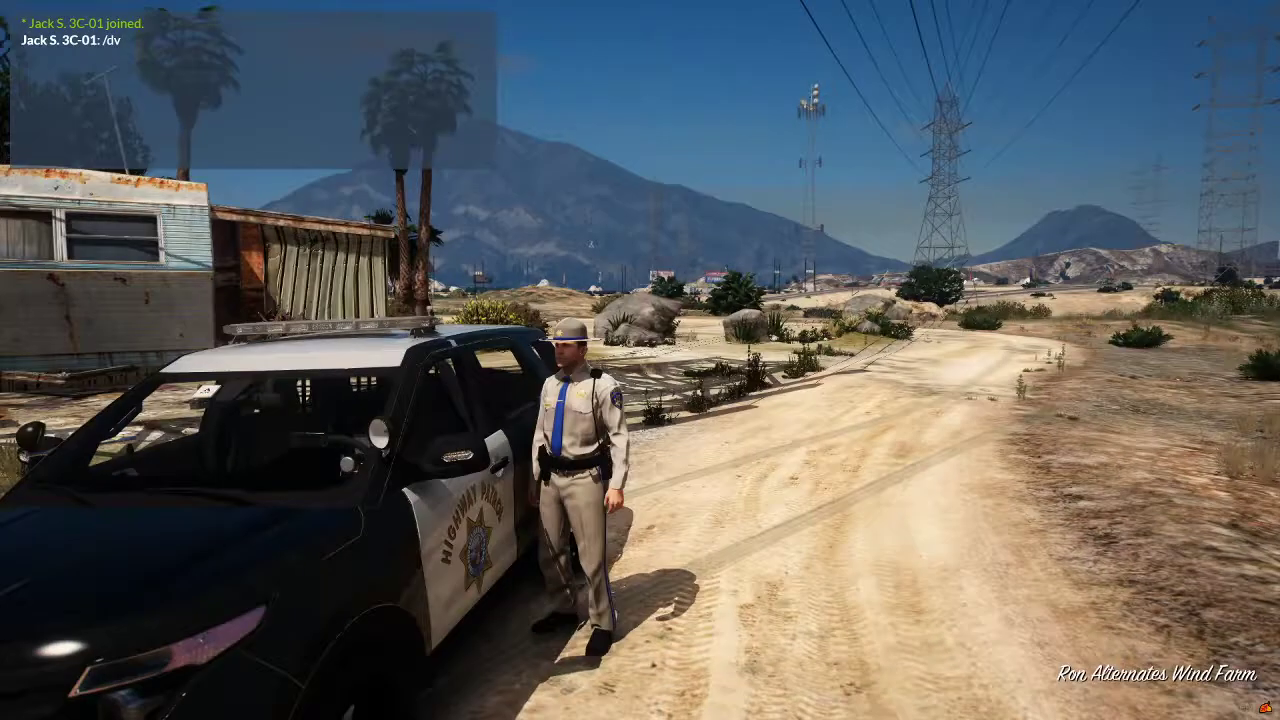
key("w")
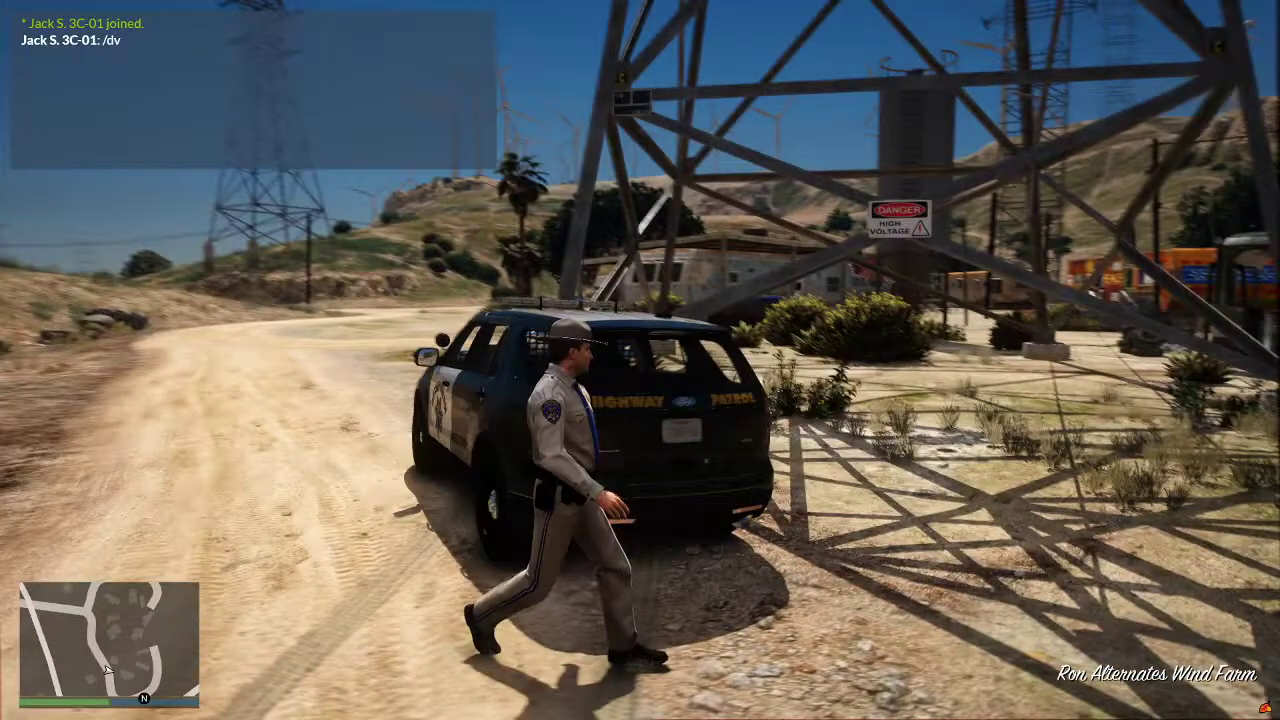
key("w")
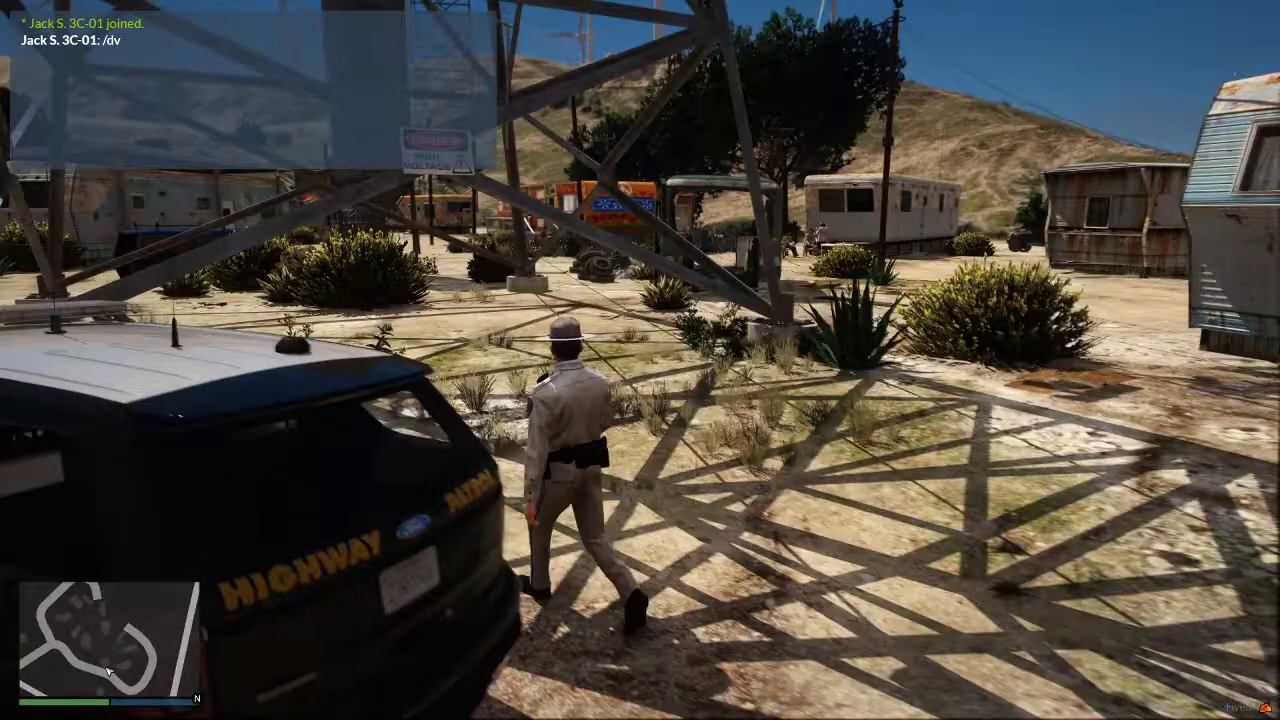